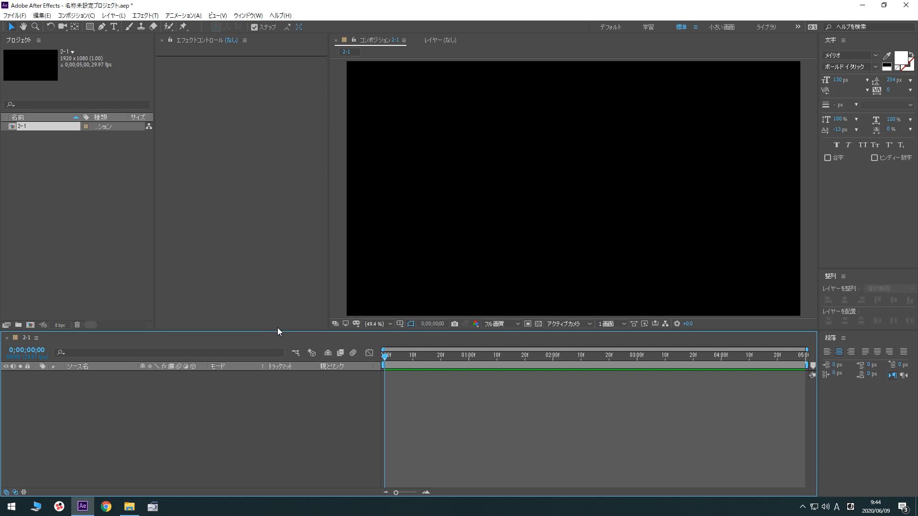
# Step: Create a new solid layer named BG_01 with the colour 3E2783
pyautogui.click(114, 17)
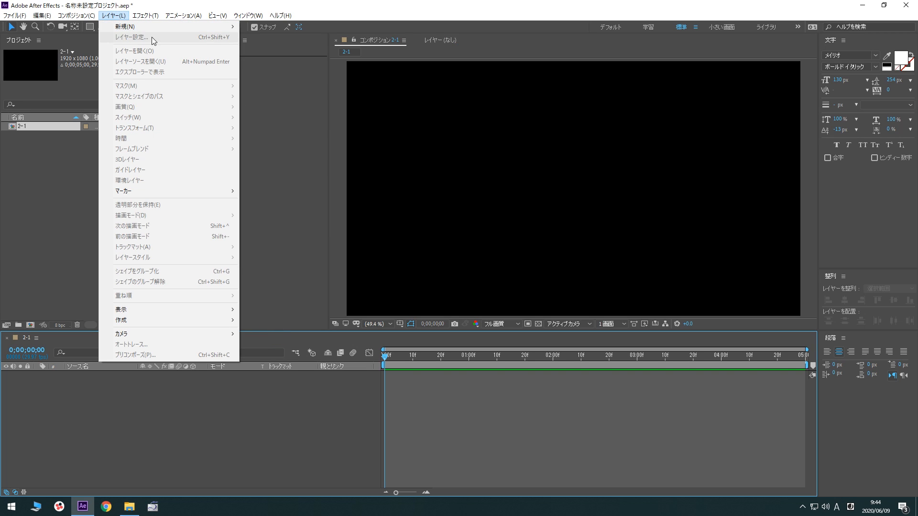
pyautogui.moveTo(227, 27)
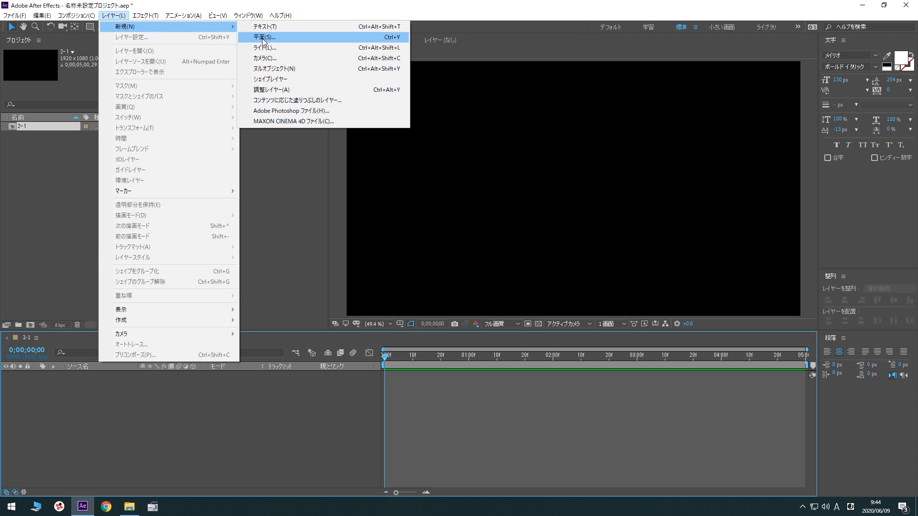
pyautogui.click(262, 40)
pyautogui.press('BackSpace')
pyautogui.write('BG_01')
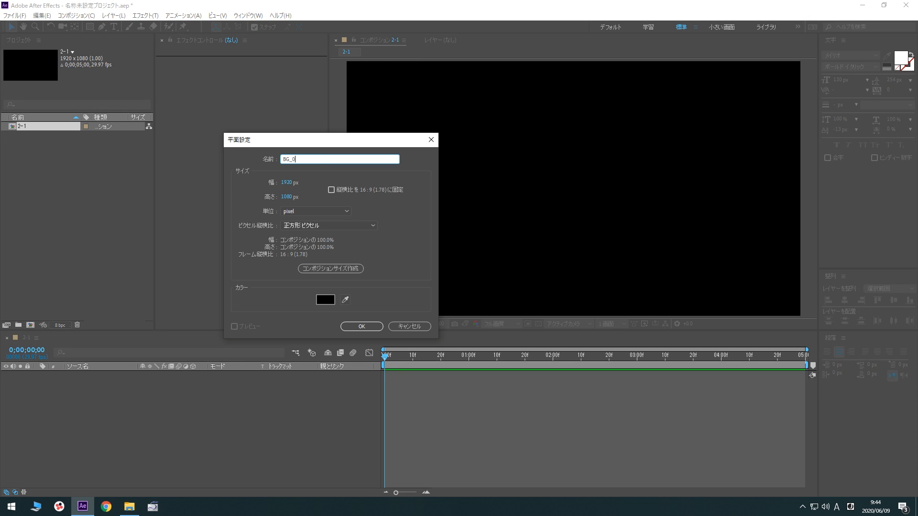
pyautogui.click(327, 300)
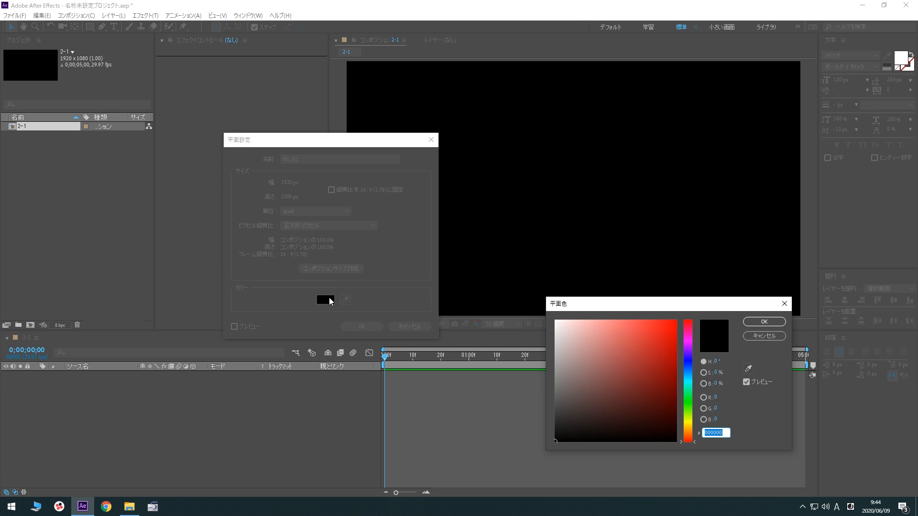
pyautogui.write('03E278')
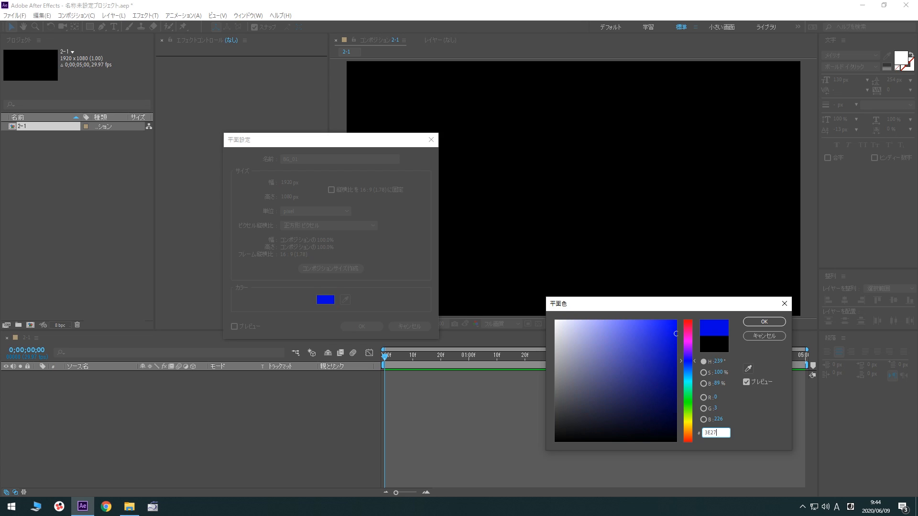
pyautogui.write('3')
pyautogui.press('Return')
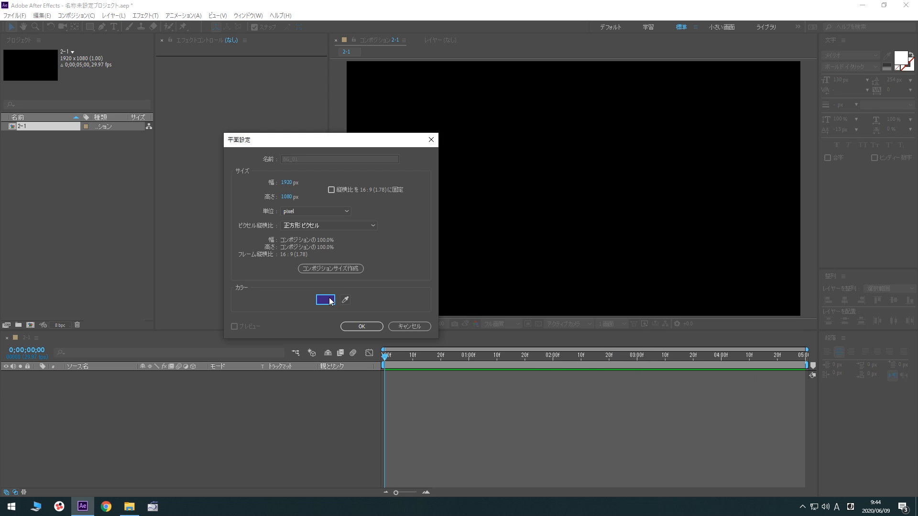
pyautogui.press('Return')
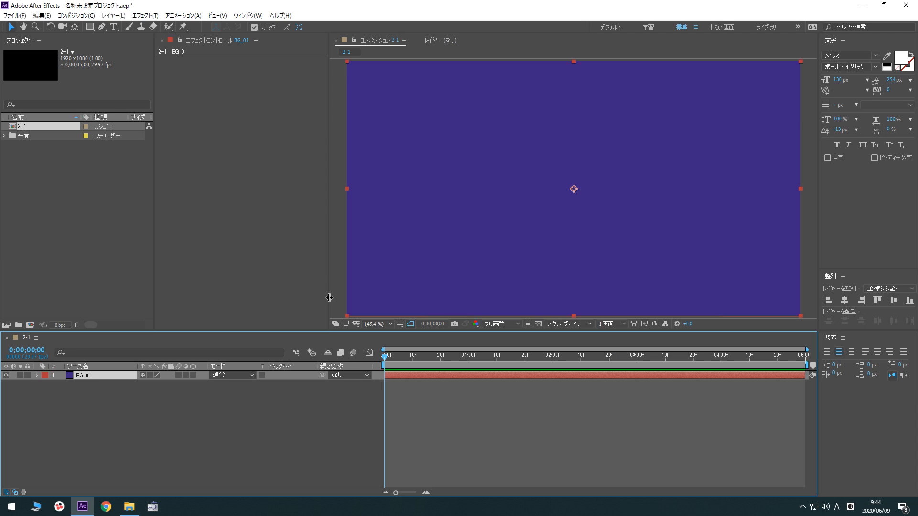
# Step: Create an empty shape layer above the BG_01 solid
pyautogui.click(113, 15)
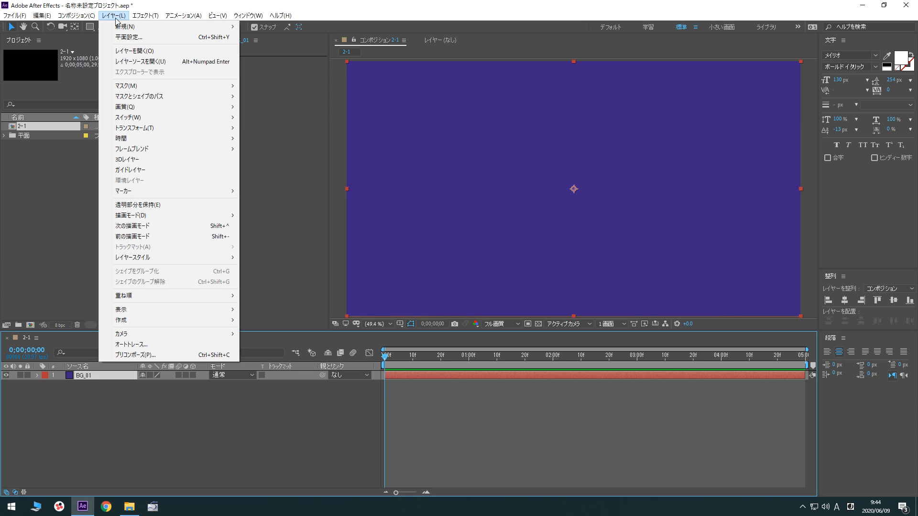
pyautogui.moveTo(125, 29)
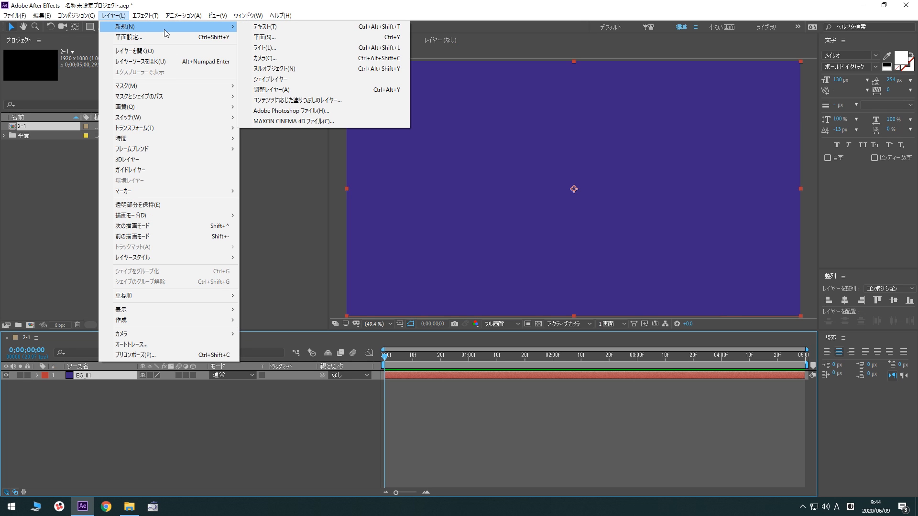
pyautogui.click(289, 81)
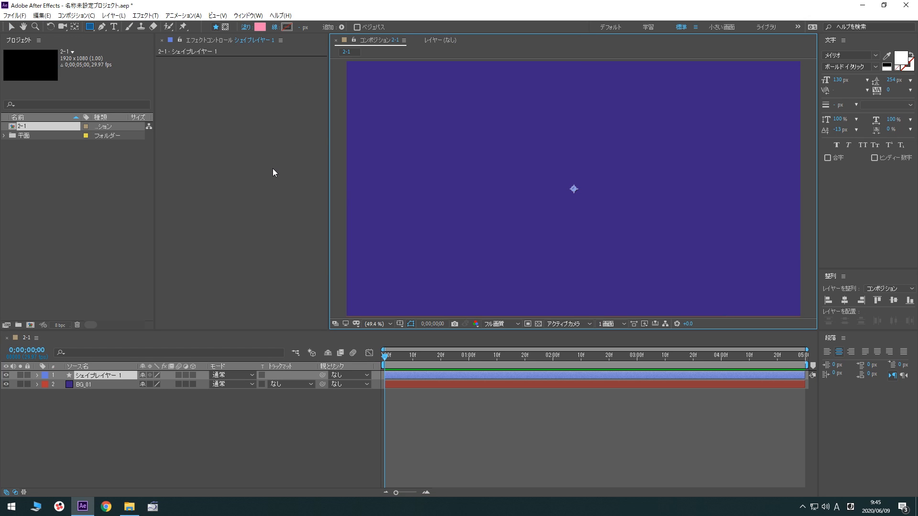
# Step: Add a polystar path (多角形) and a fill (塗り) to the shape layer's contents
pyautogui.click(36, 376)
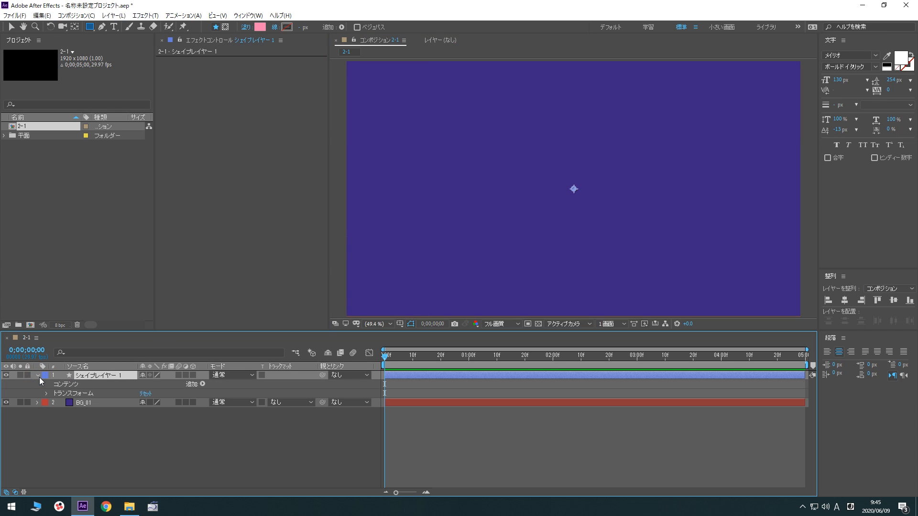
pyautogui.click(202, 385)
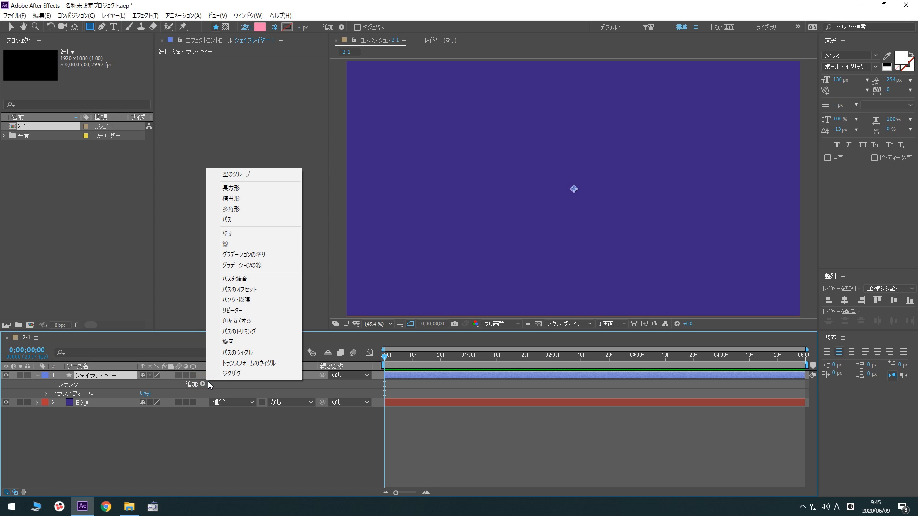
pyautogui.click(270, 210)
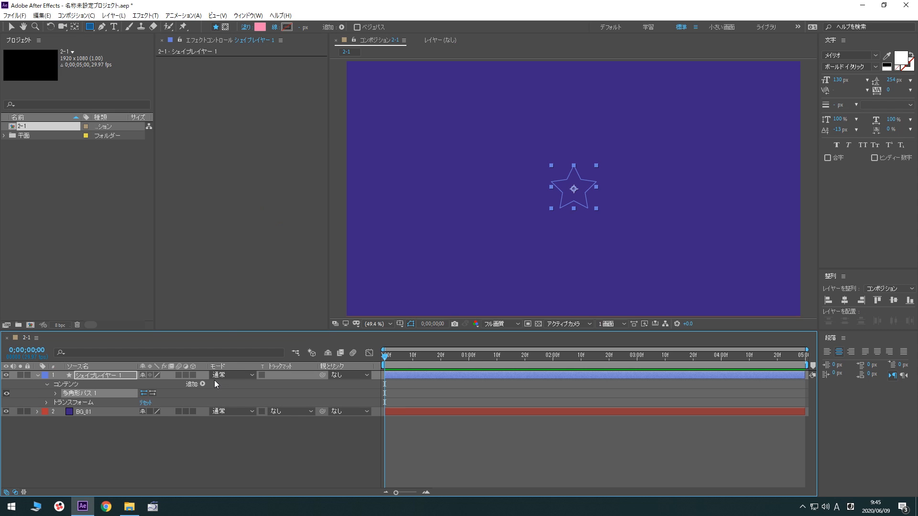
pyautogui.click(202, 385)
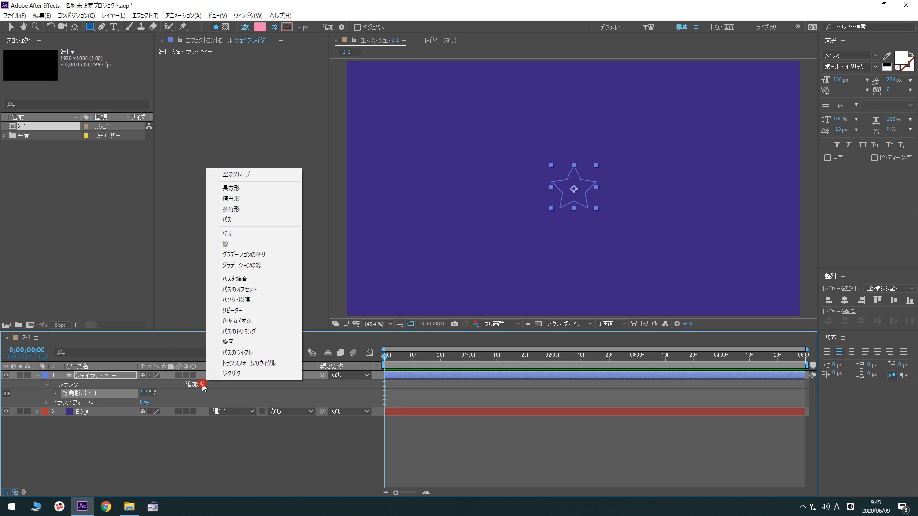
pyautogui.click(252, 238)
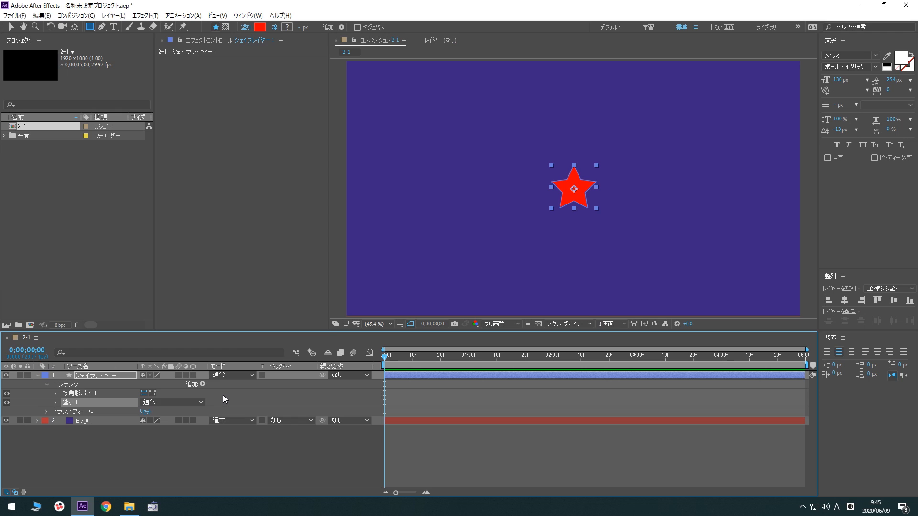
# Step: Change the polystar path's type to polygon (多角形) and set its number of points to 3
pyautogui.click(66, 395)
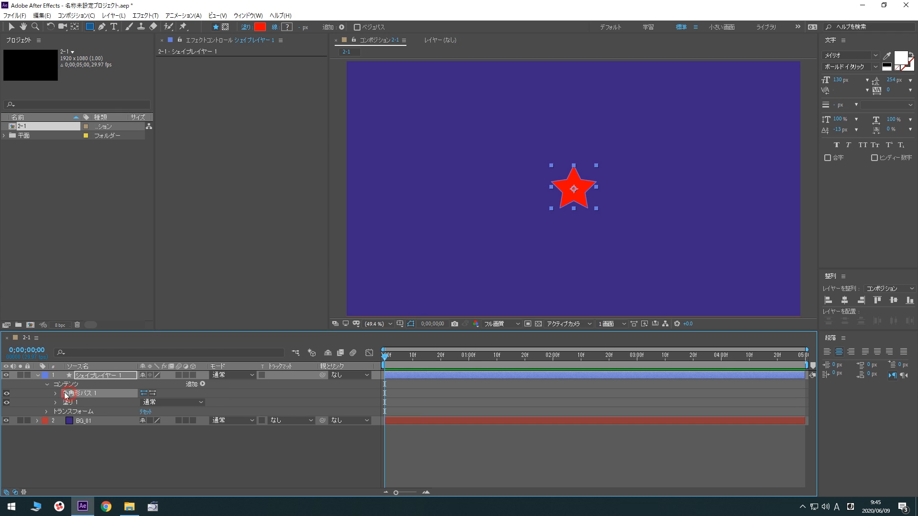
pyautogui.click(56, 393)
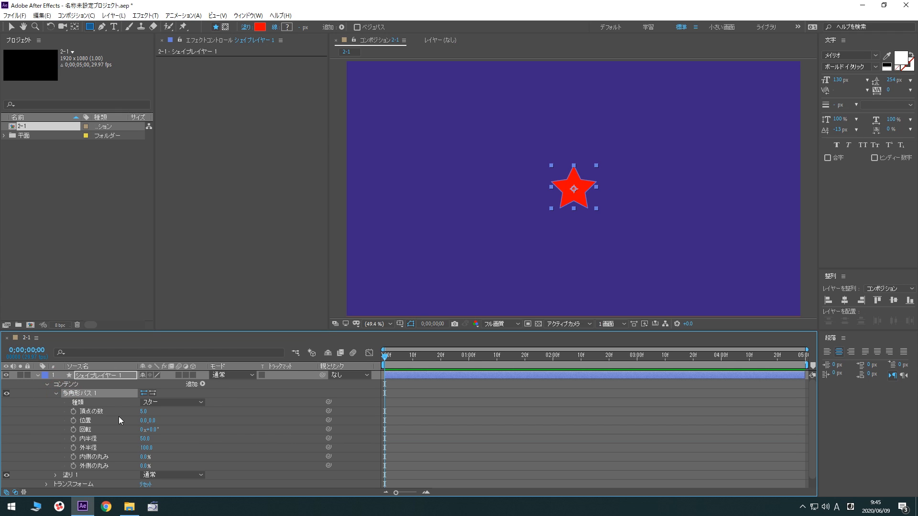
pyautogui.click(188, 406)
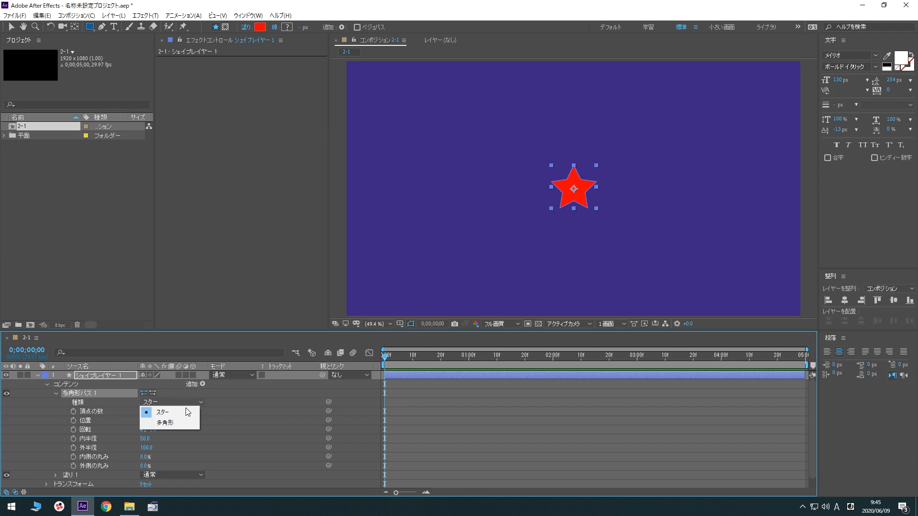
pyautogui.click(180, 423)
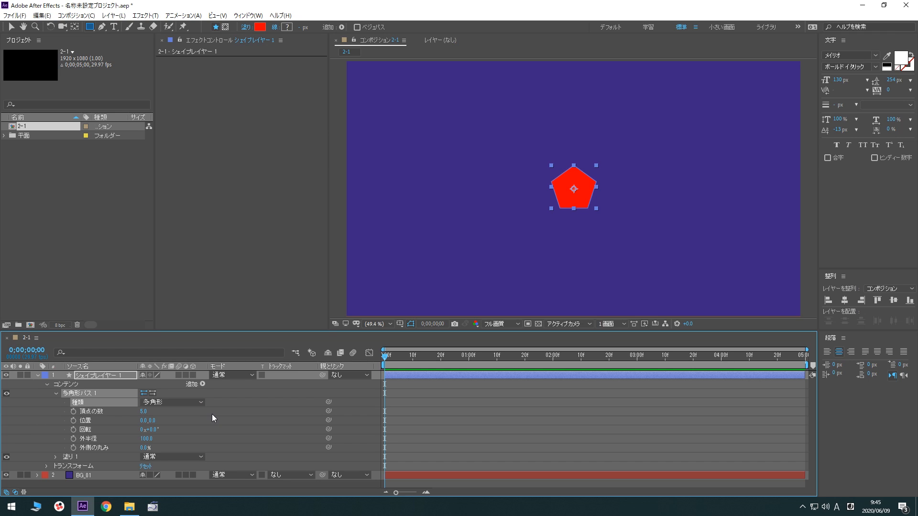
pyautogui.click(142, 412)
pyautogui.write('3')
pyautogui.press('Return')
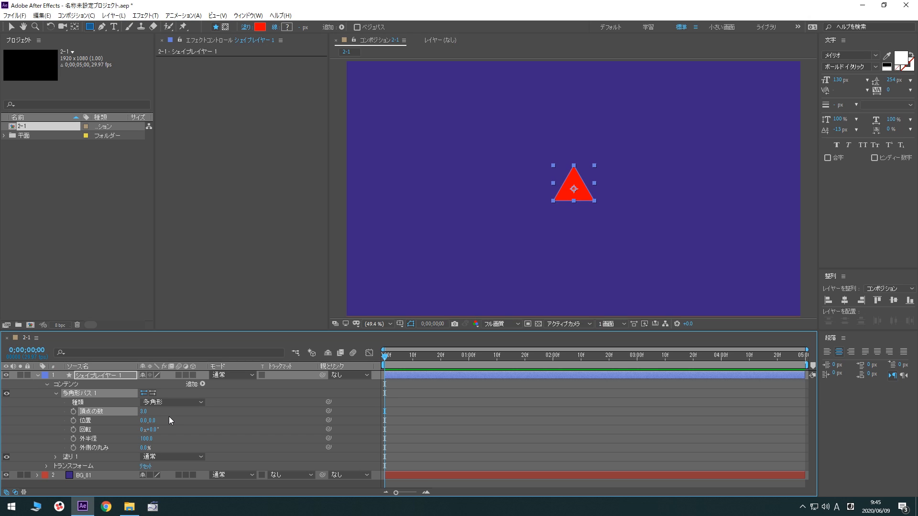
# Step: Set the triangle's outer radius (外半径) to 150
pyautogui.moveTo(145, 439); pyautogui.dragTo(177, 438)
pyautogui.click(146, 438)
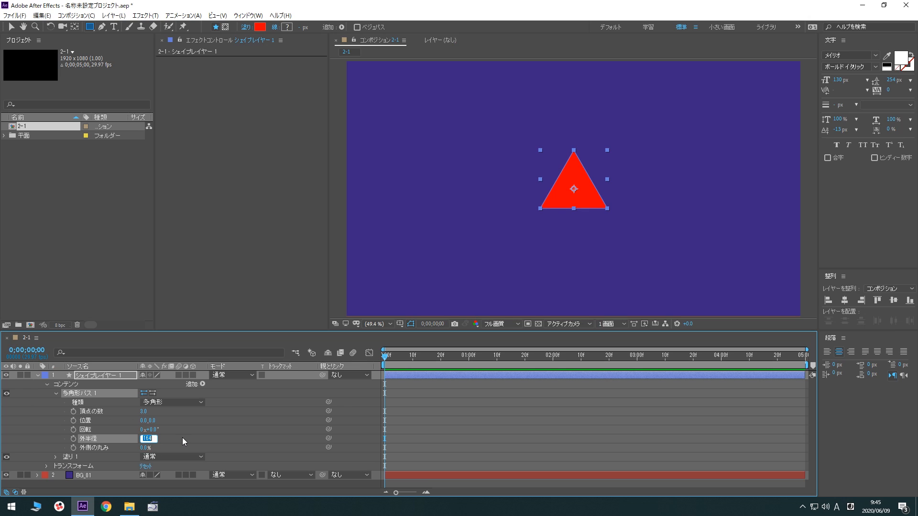
pyautogui.write('150')
pyautogui.press('Return')
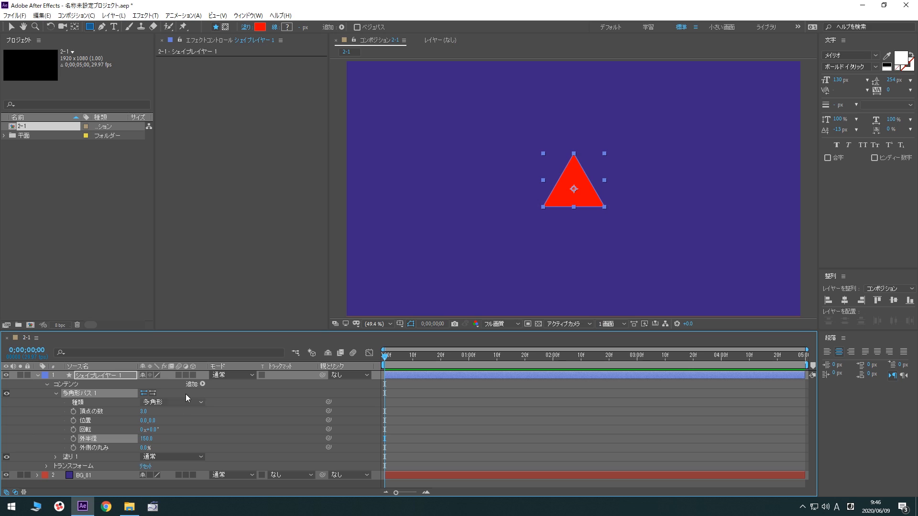
# Step: Add Round Corners (角を丸くする) to the triangle and inspect its corners up close
pyautogui.click(203, 383)
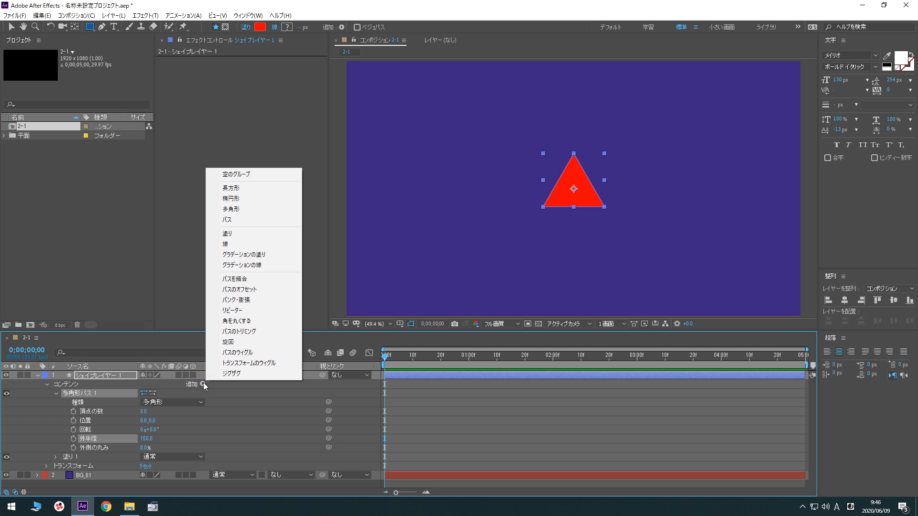
pyautogui.click(253, 321)
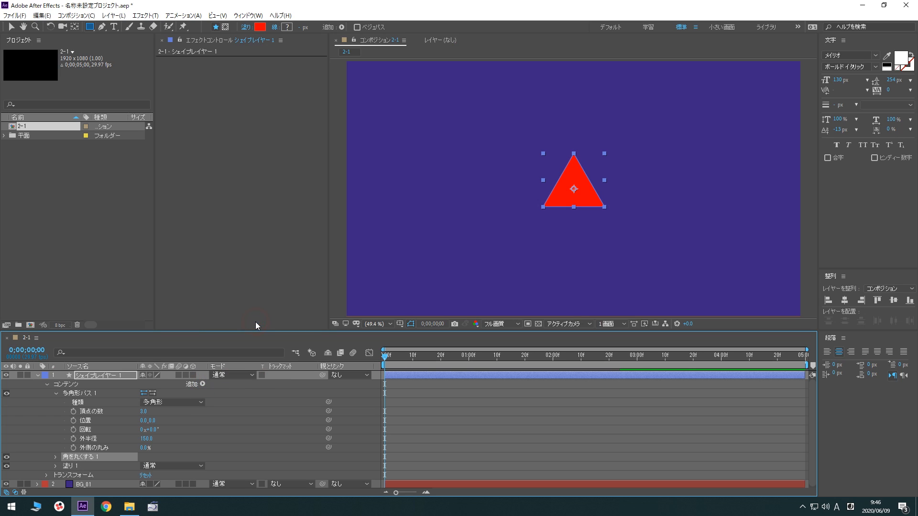
pyautogui.press('.')
pyautogui.press('.')
pyautogui.press('.')
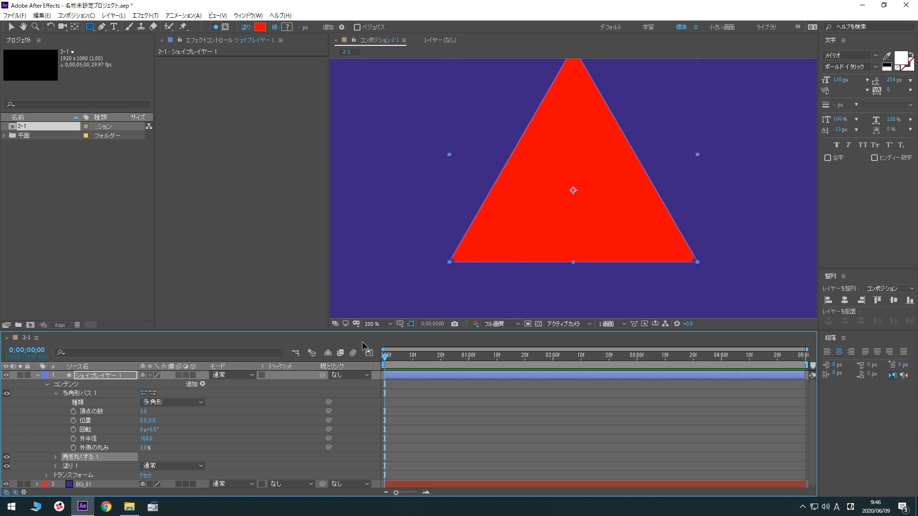
pyautogui.click(384, 325)
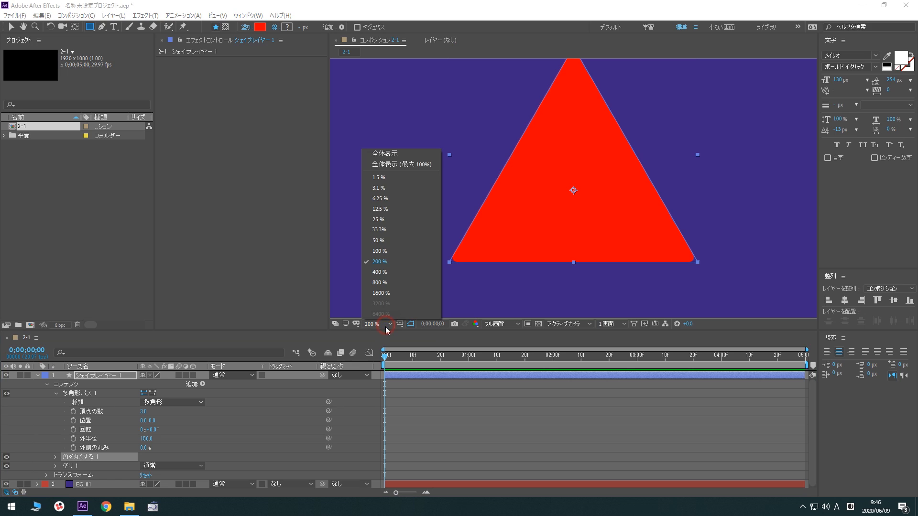
pyautogui.click(384, 152)
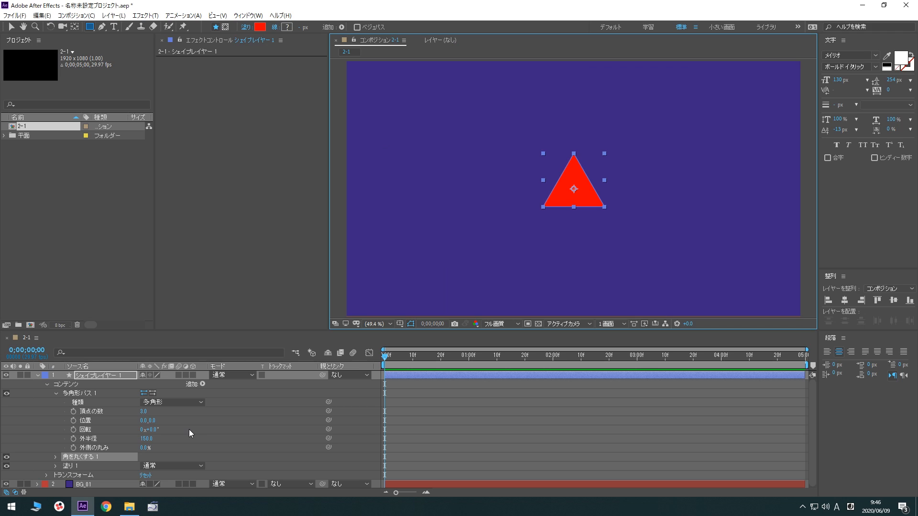
# Step: Set the triangle's fill colour to FF7FB2 and collapse the shape layer's properties
pyautogui.click(56, 395)
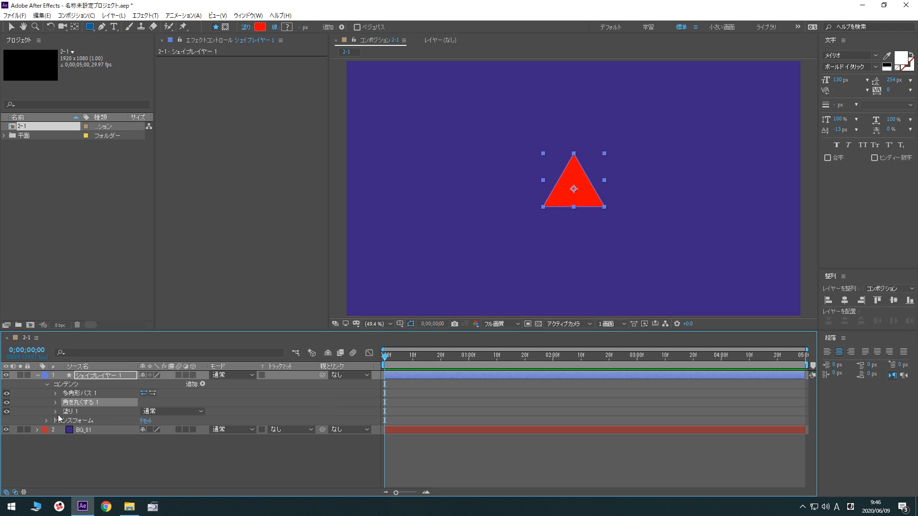
pyautogui.click(72, 412)
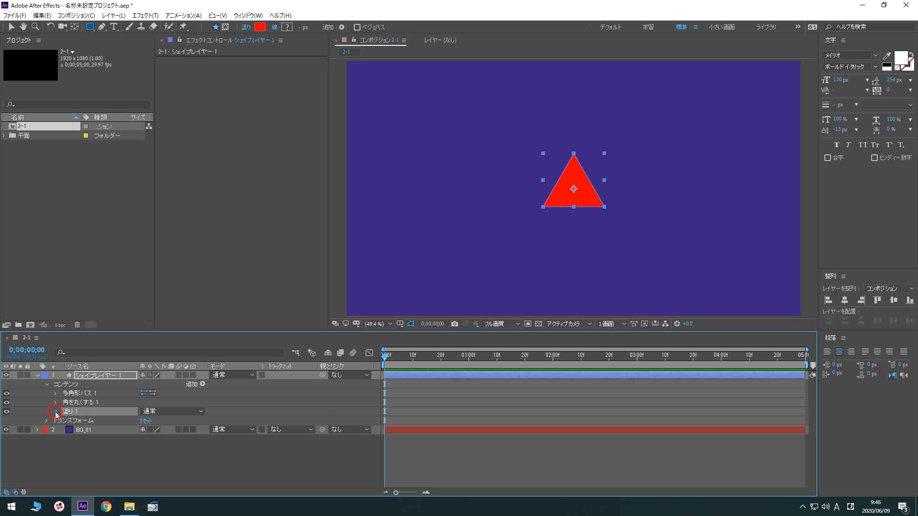
pyautogui.click(57, 411)
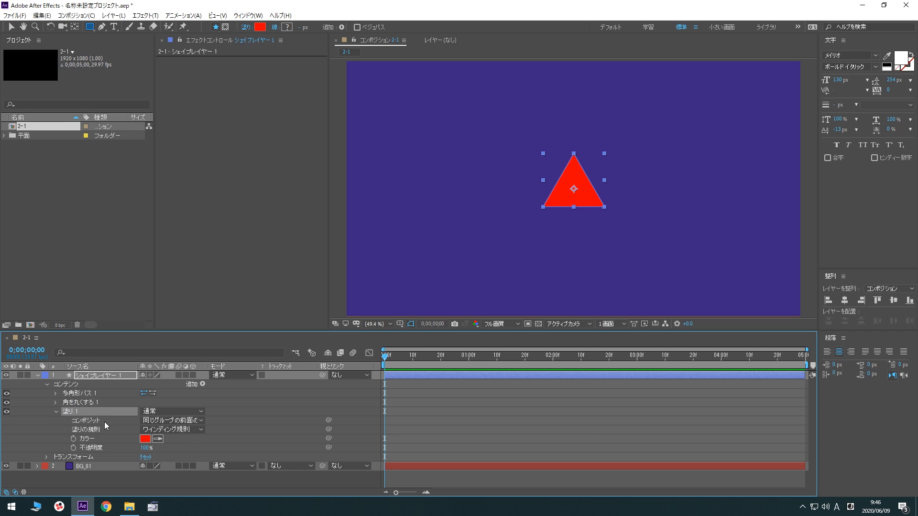
pyautogui.click(145, 438)
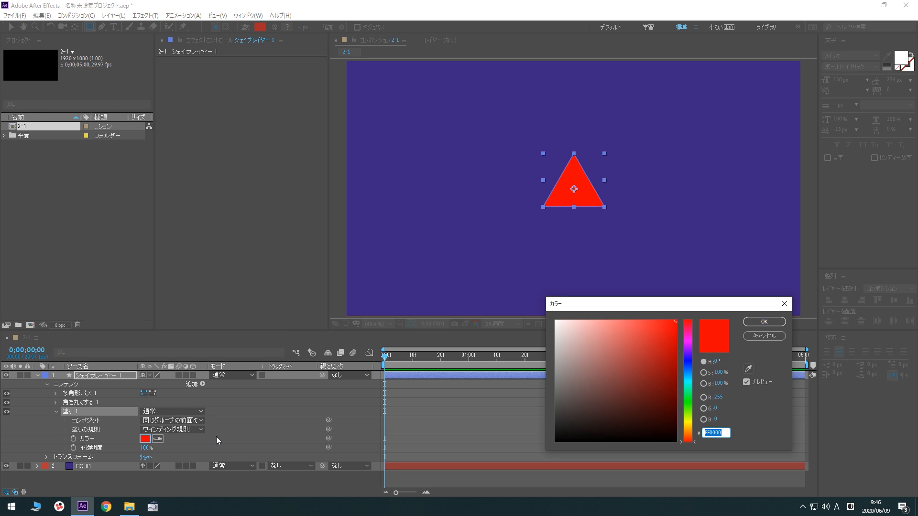
pyautogui.write('FF7')
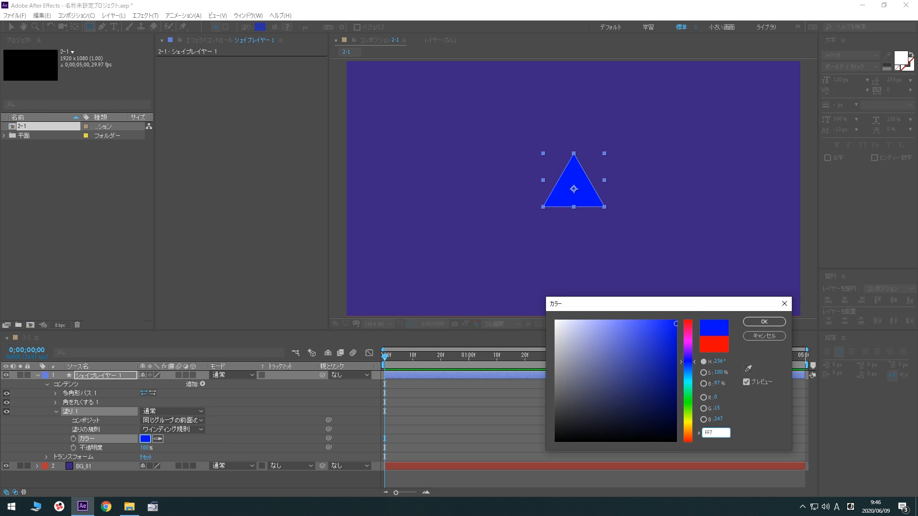
pyautogui.write('FB2')
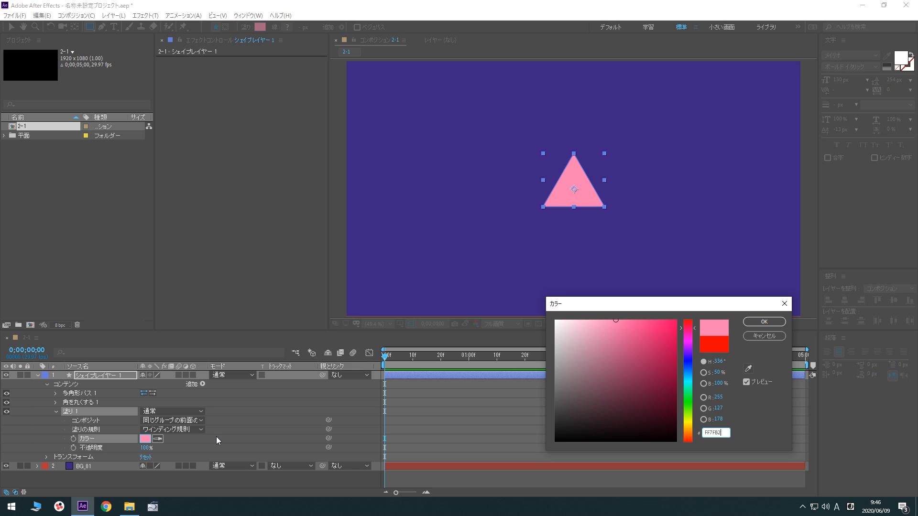
pyautogui.press('Return')
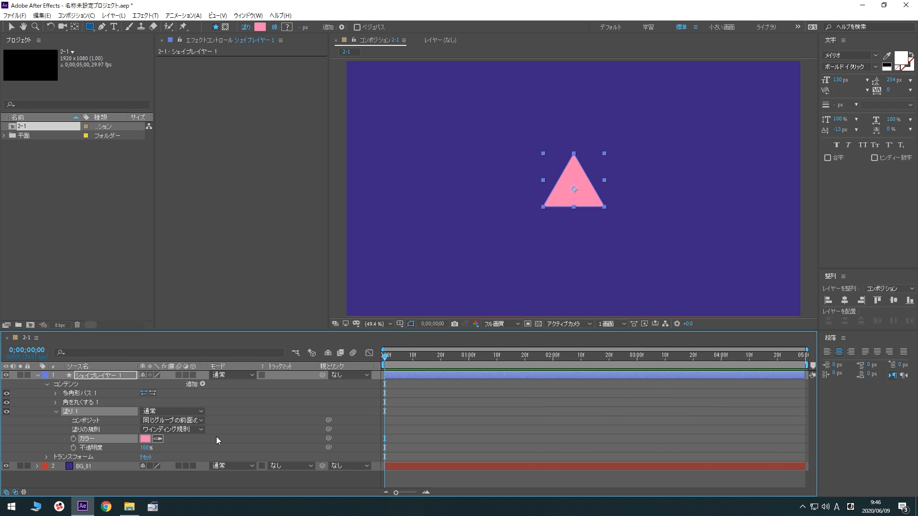
pyautogui.click(39, 375)
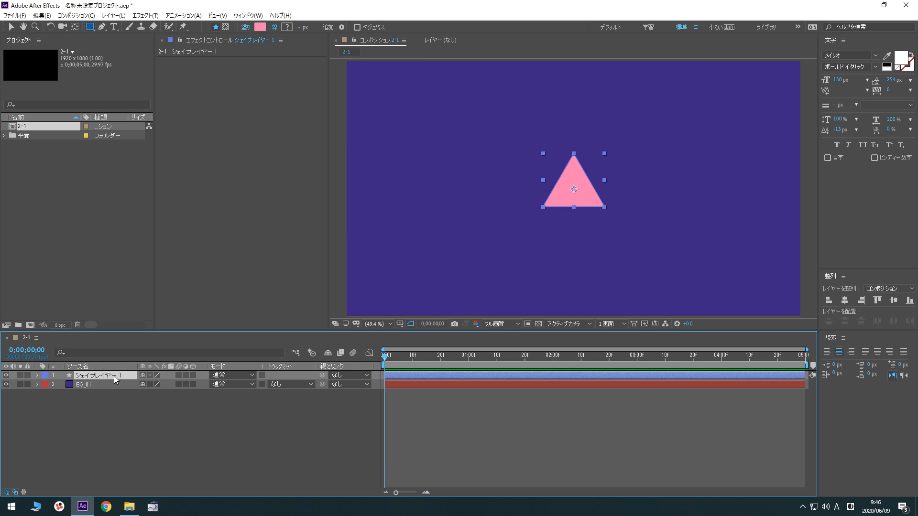
# Step: Rename the triangle's shape layer as 三角形
pyautogui.press('Return')
pyautogui.press('Zenkaku_Hankaku')
pyautogui.write('sankaku')
pyautogui.press('space')
pyautogui.press('Return')
pyautogui.press('Zenkaku_Hankaku')
pyautogui.press('Return')
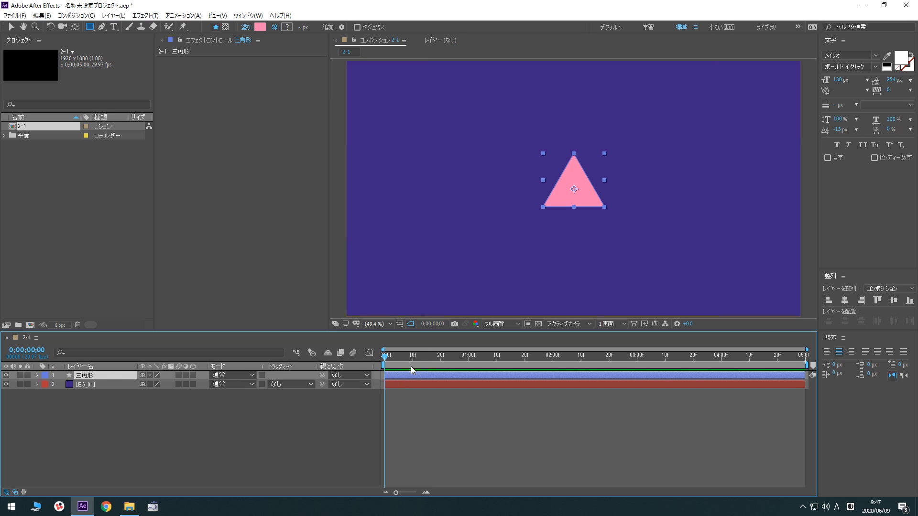
# Step: Show the triangle layer's transform properties, set its position (位置) to 400, 800 and enable position keyframing at 0;00;00;00
pyautogui.click(39, 377)
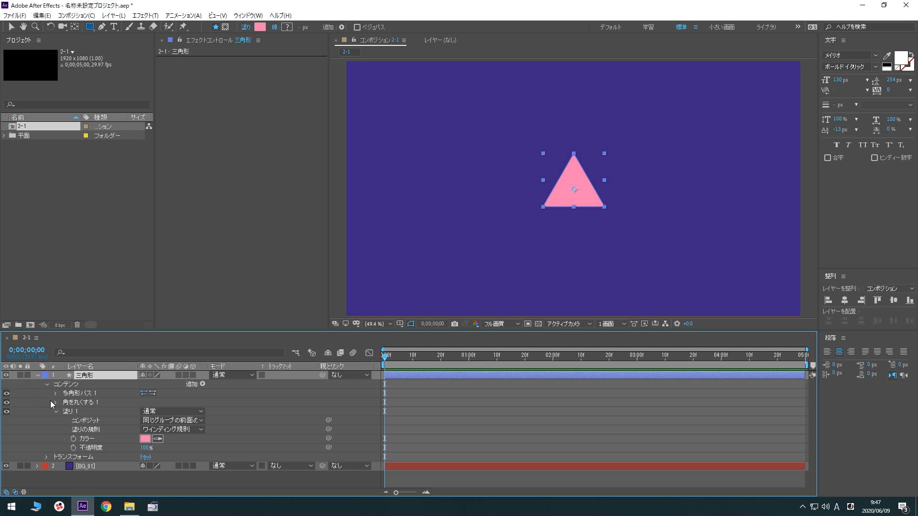
pyautogui.click(47, 385)
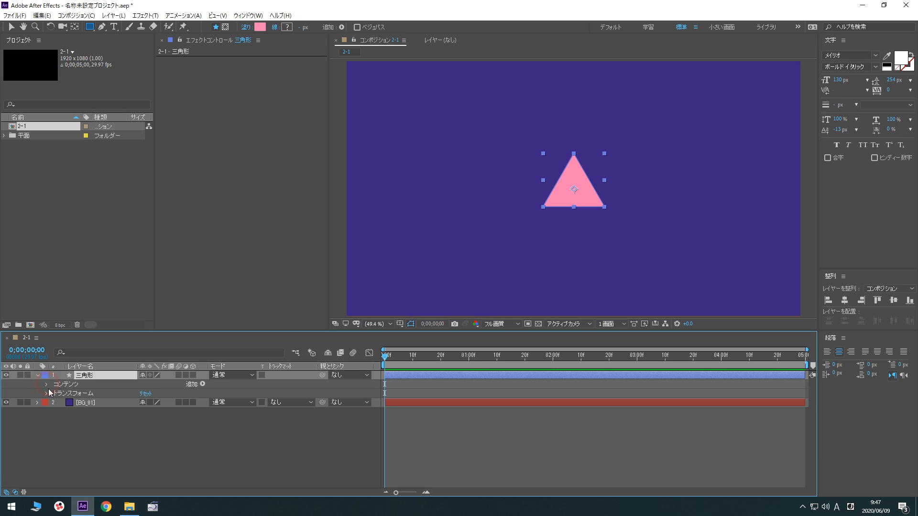
pyautogui.click(48, 394)
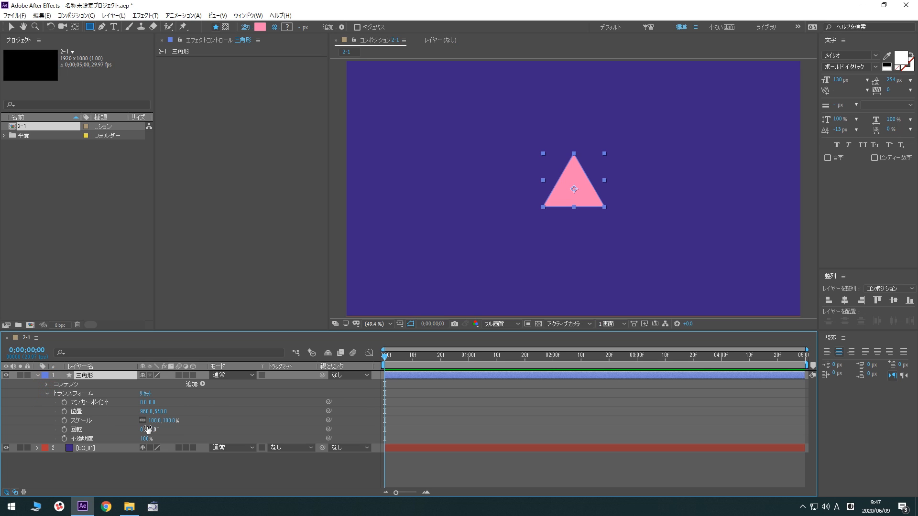
pyautogui.moveTo(145, 413); pyautogui.dragTo(76, 411)
pyautogui.moveTo(160, 412); pyautogui.dragTo(293, 414)
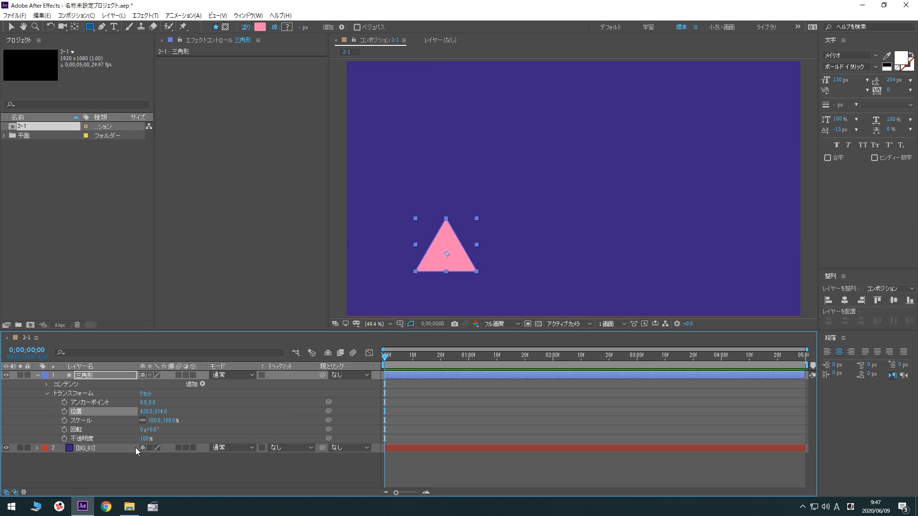
pyautogui.click(147, 412)
pyautogui.write('400')
pyautogui.press('Tab')
pyautogui.write('800')
pyautogui.press('Return')
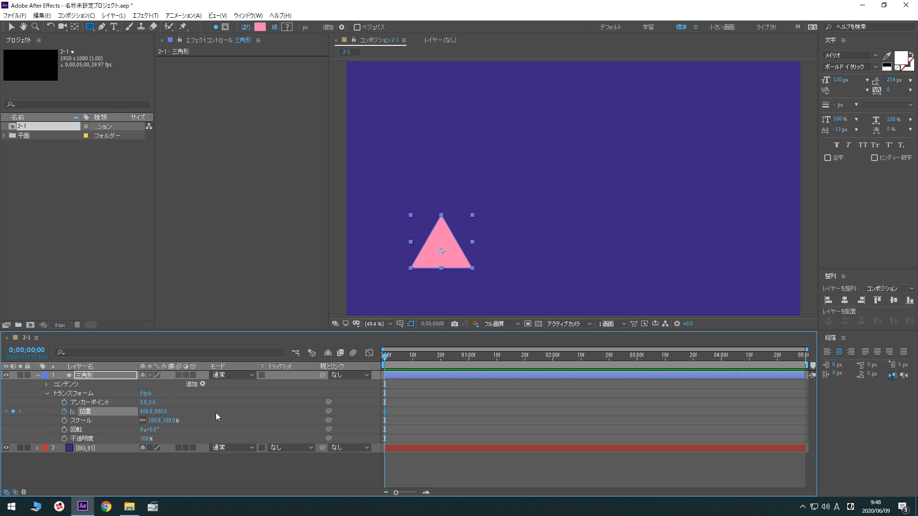
# Step: Add a position keyframe at 0;00;00;10 with the triangle's Y value set to 500
pyautogui.click(413, 358)
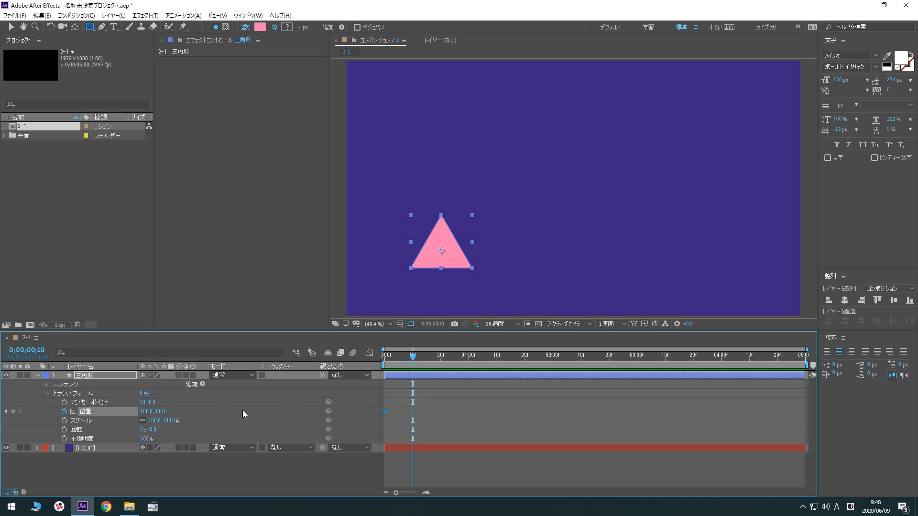
pyautogui.click(162, 412)
pyautogui.moveTo(165, 412); pyautogui.dragTo(76, 411)
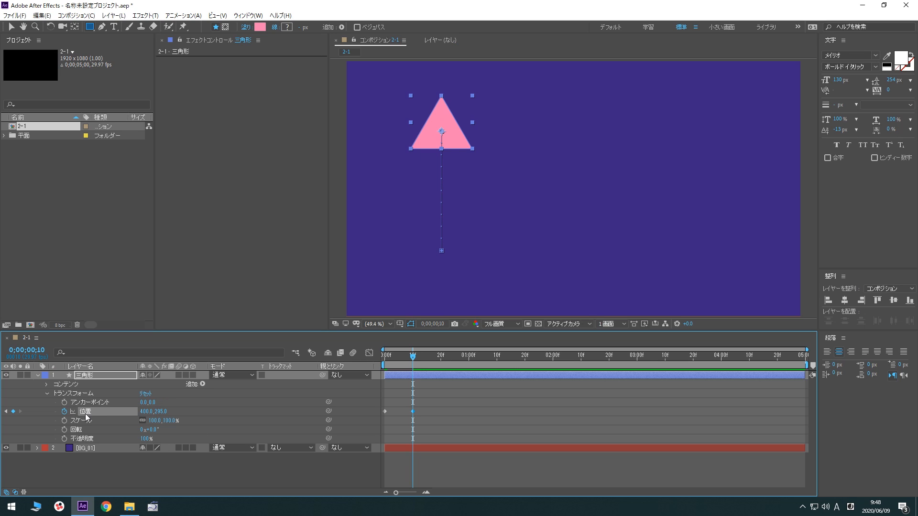
pyautogui.moveTo(163, 413); pyautogui.dragTo(163, 410)
pyautogui.click(165, 411)
pyautogui.write('500')
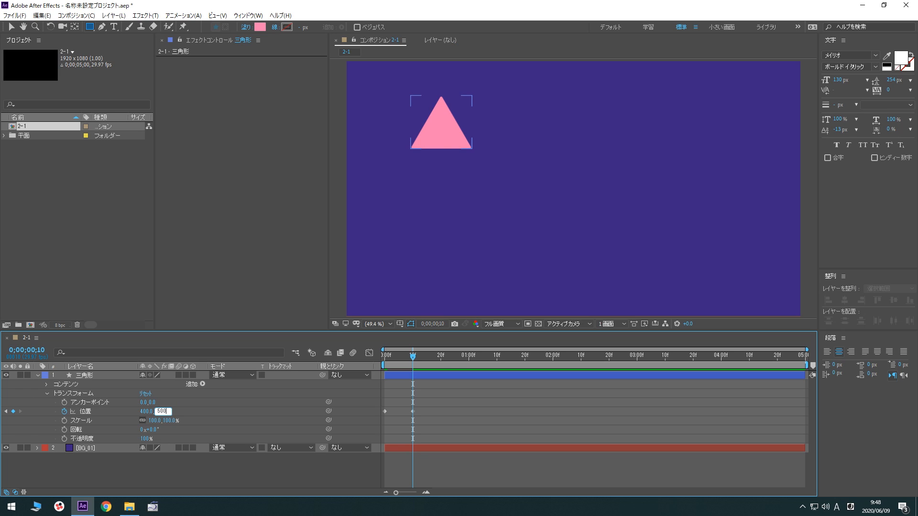
pyautogui.press('Return')
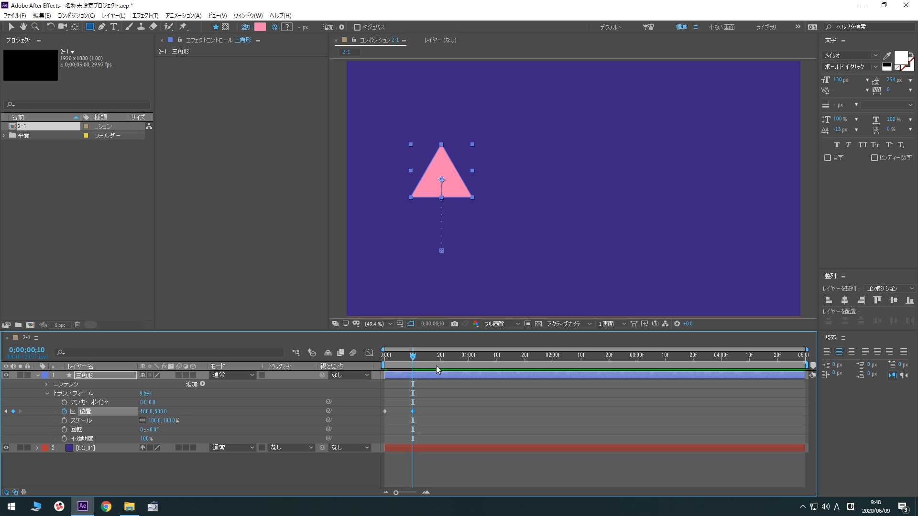
# Step: Add a position keyframe at 0;00;00;20 with the triangle's Y value set to 800
pyautogui.moveTo(415, 366)
pyautogui.mouseDown()
pyautogui.moveTo(364, 364)
pyautogui.moveTo(412, 370)
pyautogui.mouseUp()
pyautogui.click(441, 359)
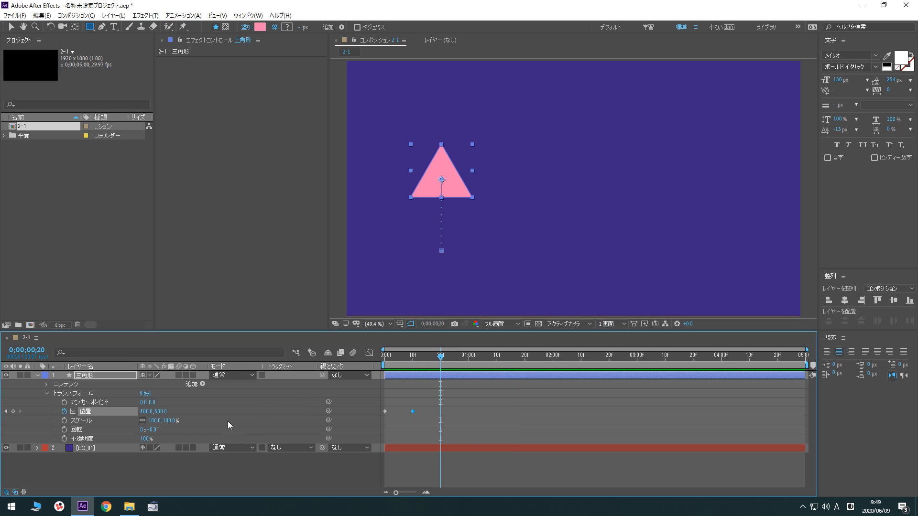
pyautogui.moveTo(162, 418); pyautogui.dragTo(284, 412)
pyautogui.click(162, 412)
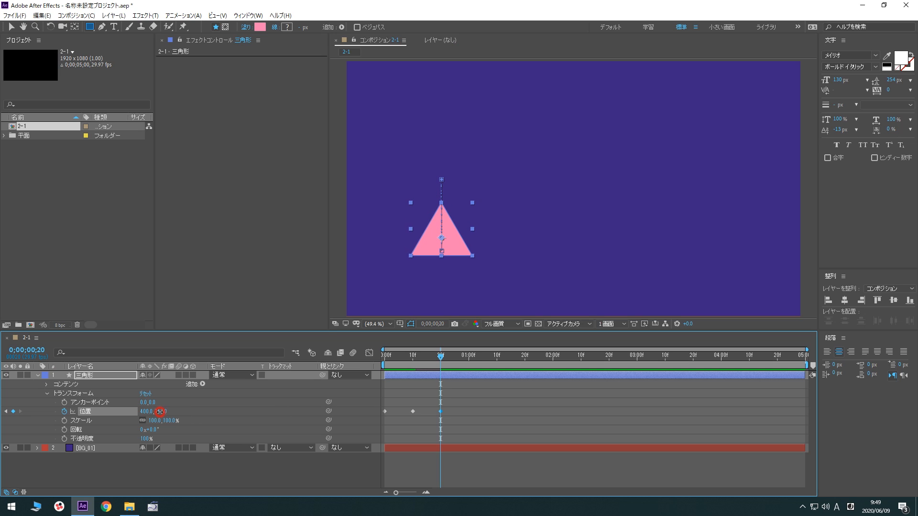
pyautogui.write('800')
pyautogui.press('Return')
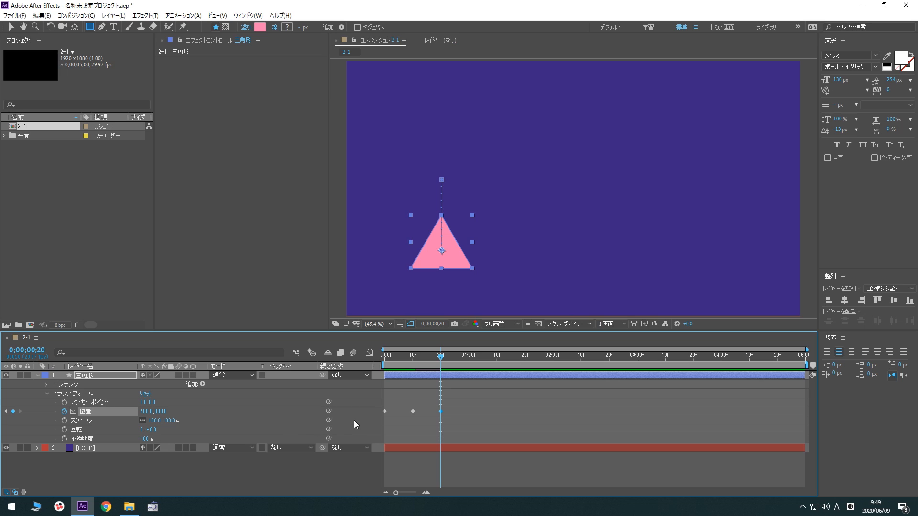
# Step: Scrub through the keyframes and preview the triangle's vertical movement from the start of the composition
pyautogui.click(415, 360)
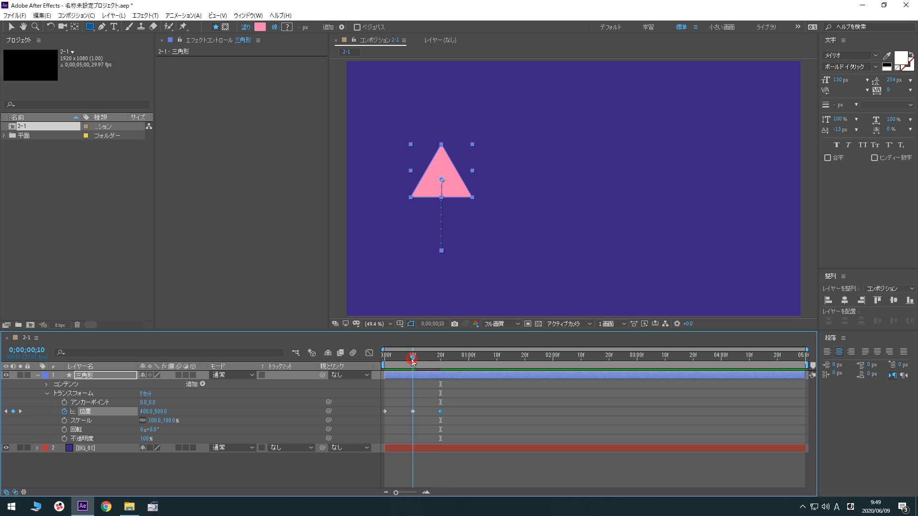
pyautogui.moveTo(420, 360); pyautogui.dragTo(441, 368)
pyautogui.press('space')
pyautogui.press('space')
pyautogui.press('Home')
pyautogui.press('space')
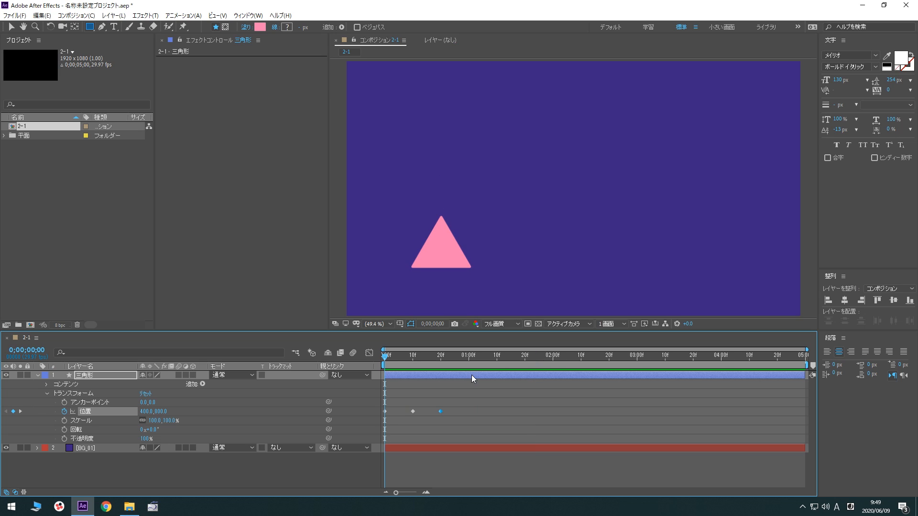
pyautogui.press('space')
# Step: Add a position keyframe at 0;00;01;00 placing the triangle at 550, 300
pyautogui.click(469, 356)
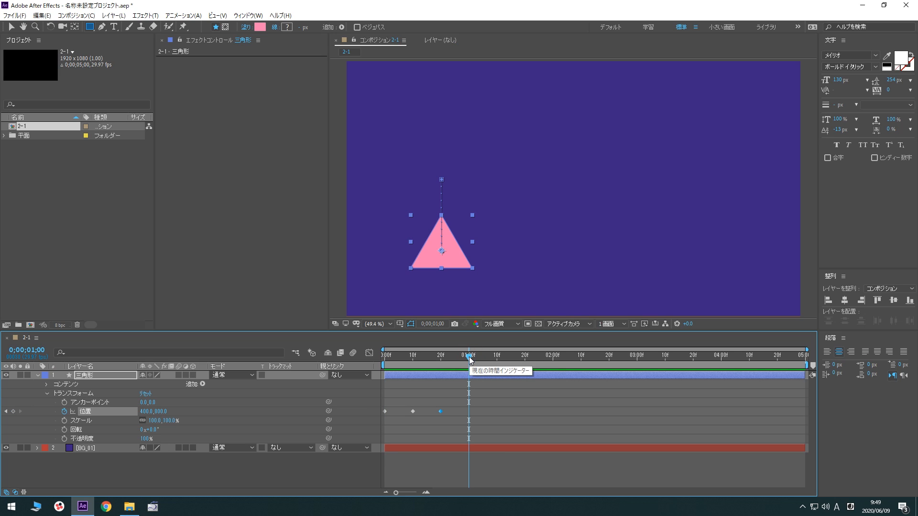
pyautogui.moveTo(149, 415); pyautogui.dragTo(74, 408)
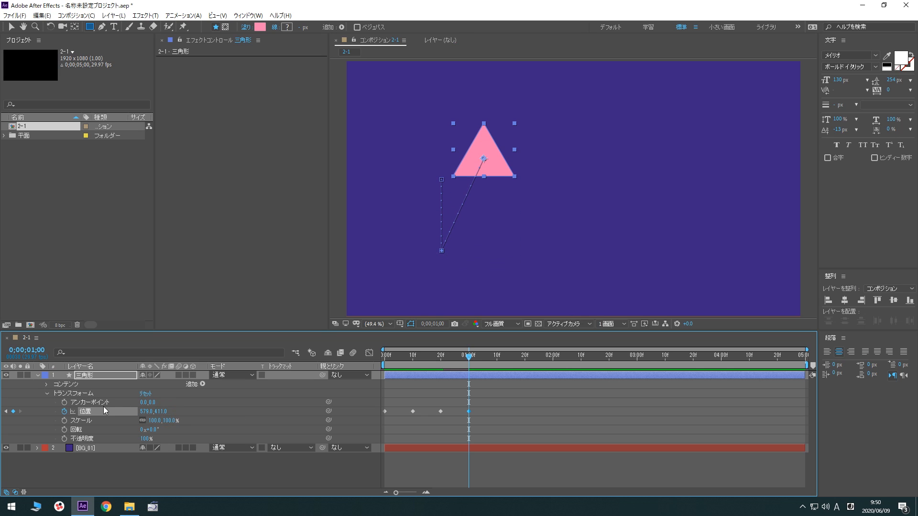
pyautogui.moveTo(161, 411); pyautogui.dragTo(139, 412)
pyautogui.click(145, 412)
pyautogui.write('550')
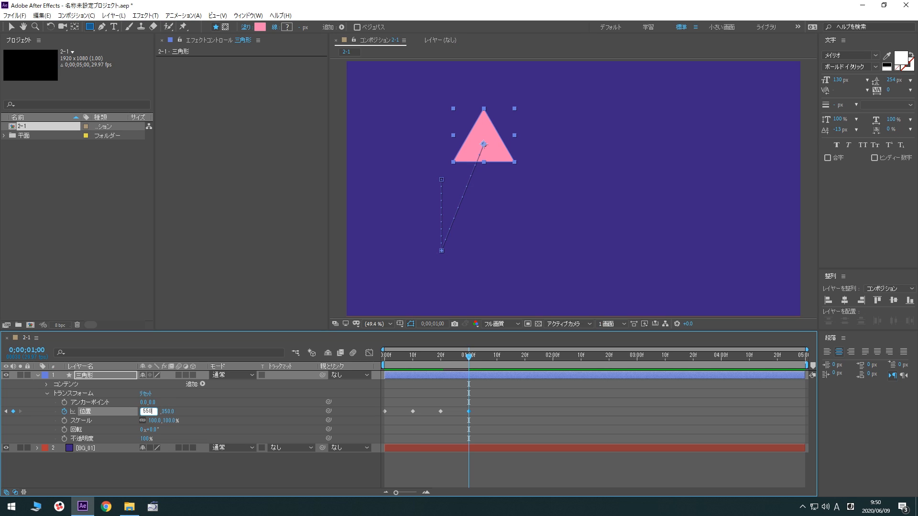
pyautogui.press('Tab')
pyautogui.write('300')
pyautogui.press('Return')
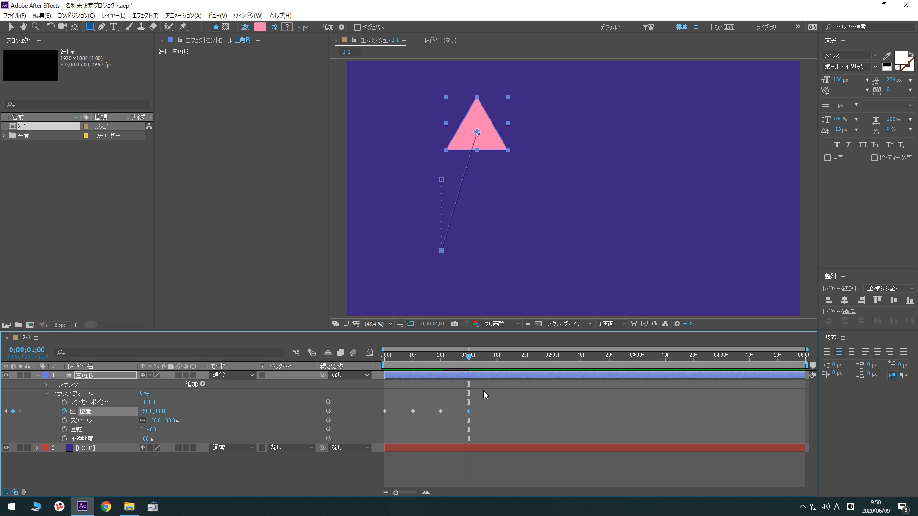
# Step: Add a position keyframe at 0;00;01;10 placing the triangle at 700, 800
pyautogui.moveTo(441, 363); pyautogui.dragTo(467, 374)
pyautogui.click(498, 360)
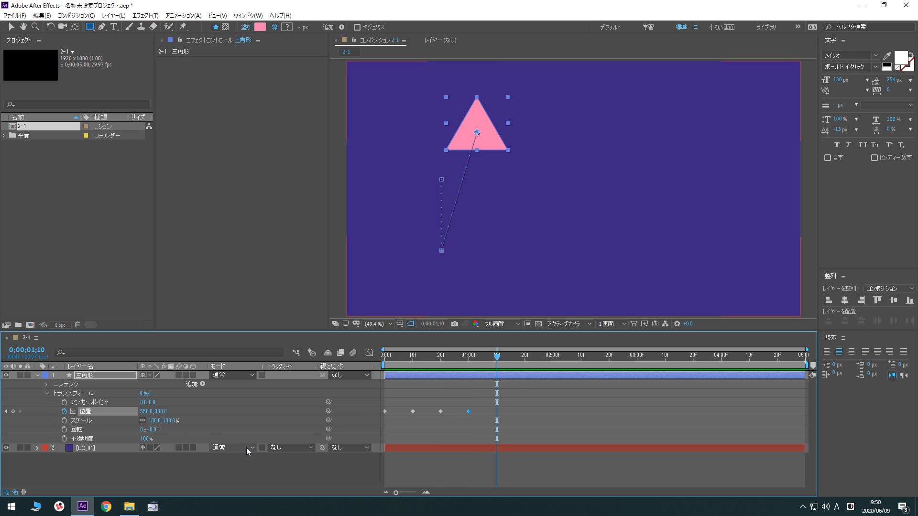
pyautogui.moveTo(144, 411); pyautogui.dragTo(378, 422)
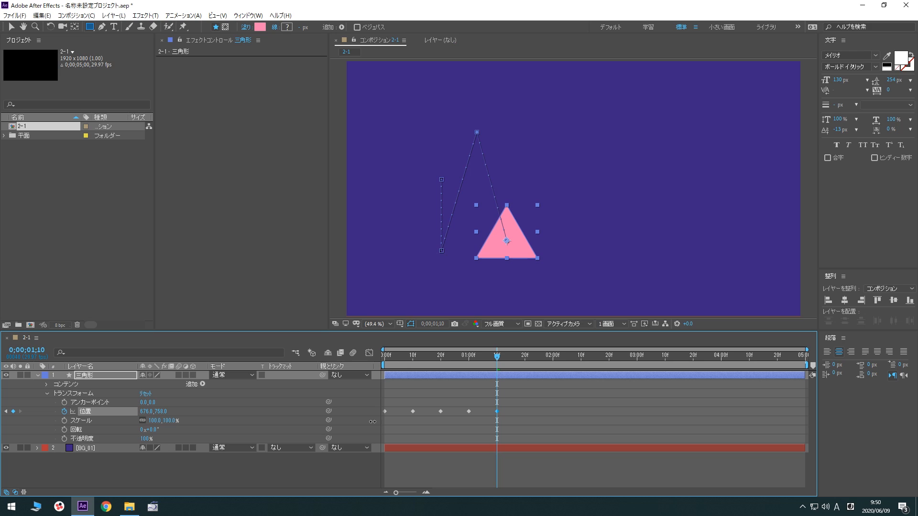
pyautogui.click(144, 412)
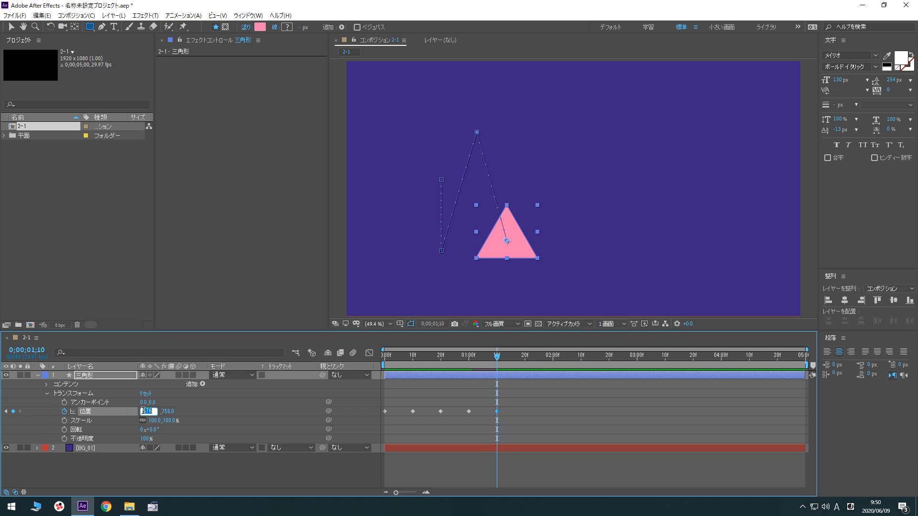
pyautogui.write('700')
pyautogui.press('Tab')
pyautogui.write('800')
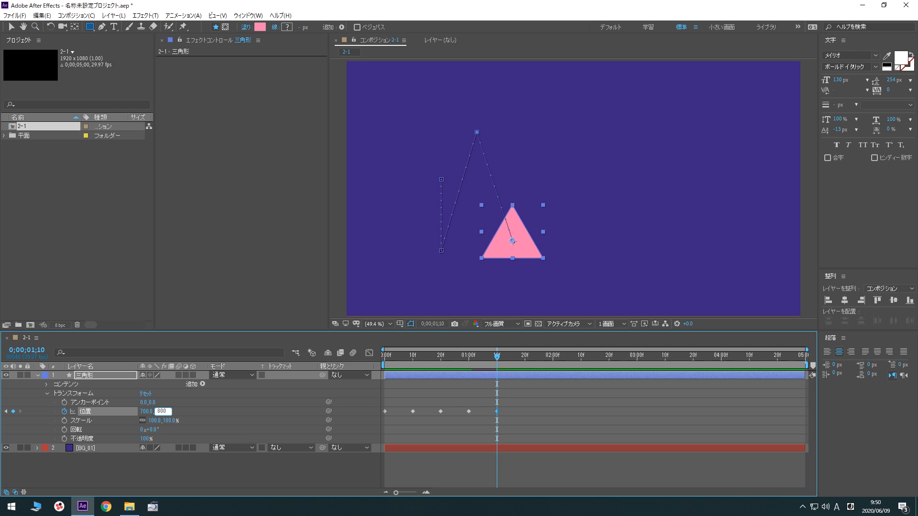
pyautogui.press('Return')
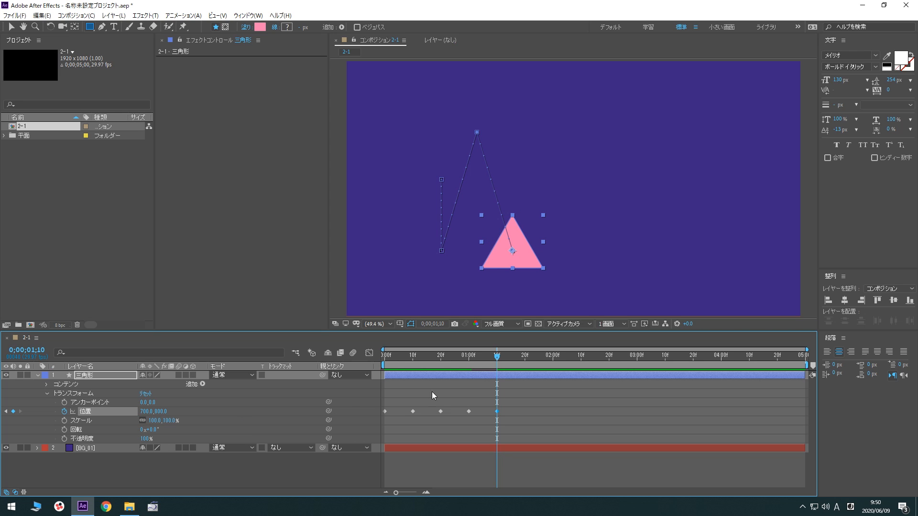
# Step: Add a position keyframe at 0;00;01;20 placing the triangle at 850, 300
pyautogui.click(469, 361)
pyautogui.moveTo(469, 361); pyautogui.dragTo(499, 367)
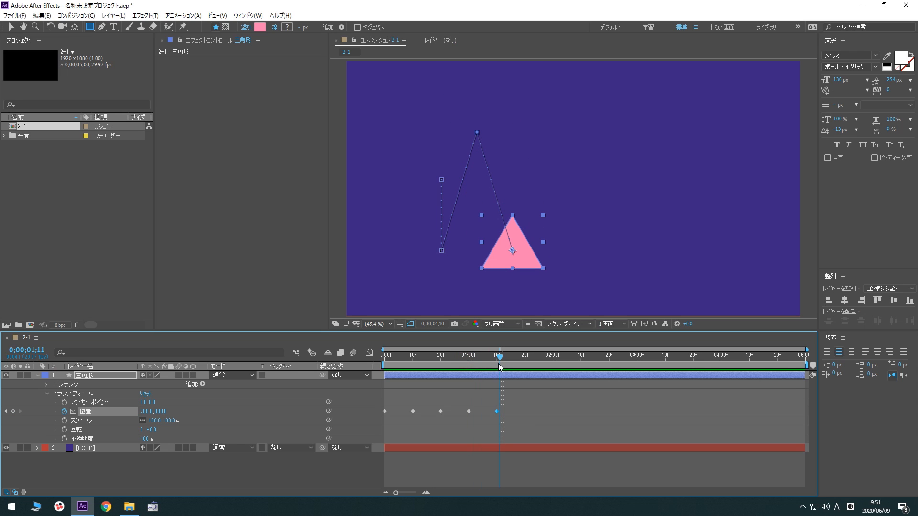
pyautogui.click(525, 360)
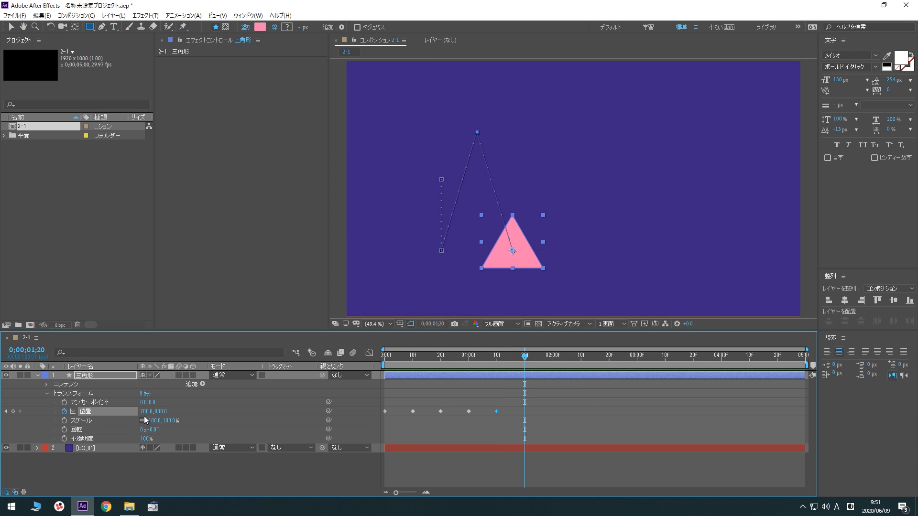
pyautogui.moveTo(146, 412); pyautogui.dragTo(3, 419)
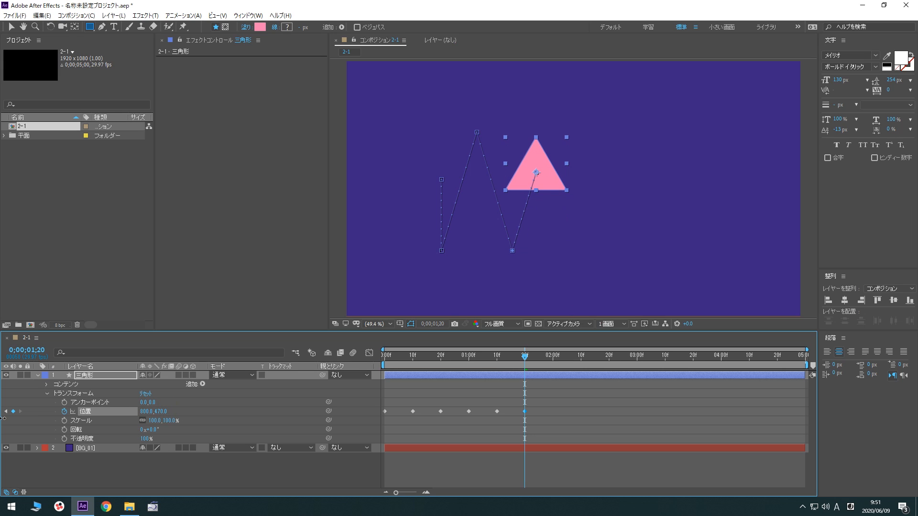
pyautogui.moveTo(163, 412); pyautogui.dragTo(51, 423)
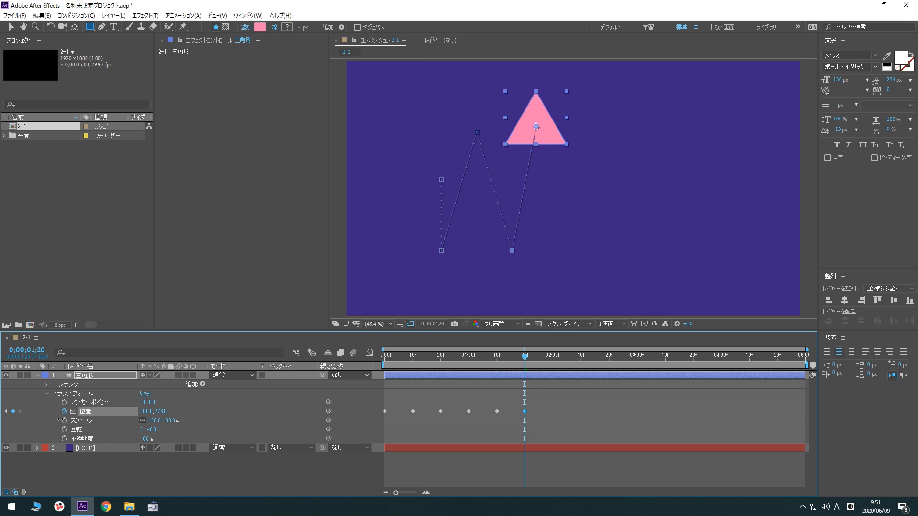
pyautogui.click(147, 412)
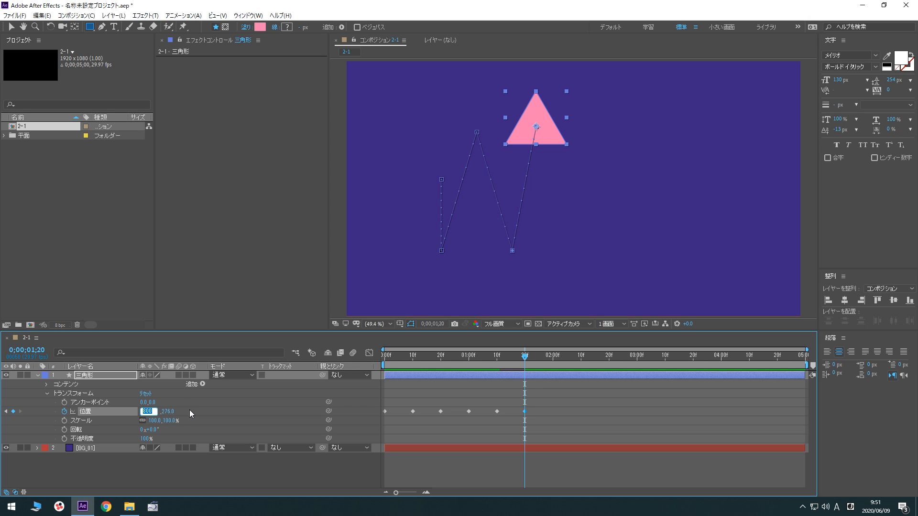
pyautogui.write('850')
pyautogui.press('Tab')
pyautogui.write('300')
pyautogui.press('Return')
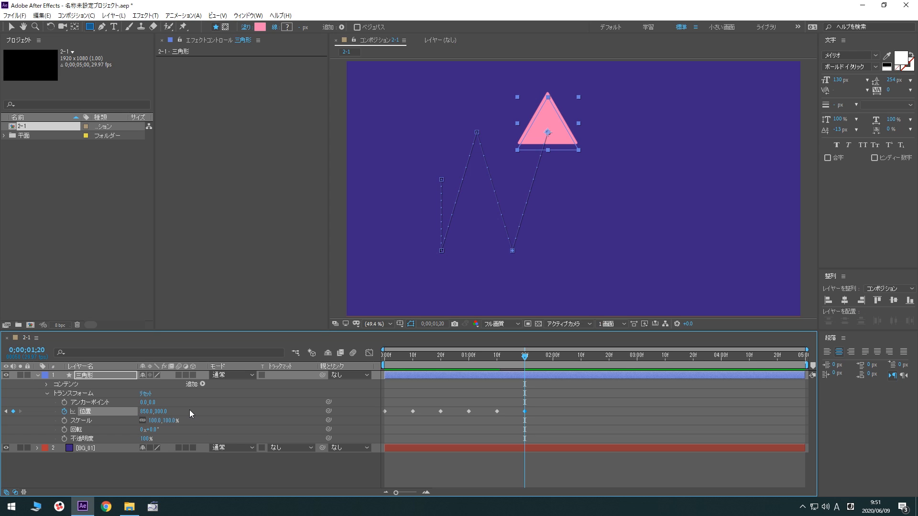
# Step: Add a position keyframe at 0;00;02;00 placing the triangle at 1000, 800
pyautogui.moveTo(499, 363); pyautogui.dragTo(529, 369)
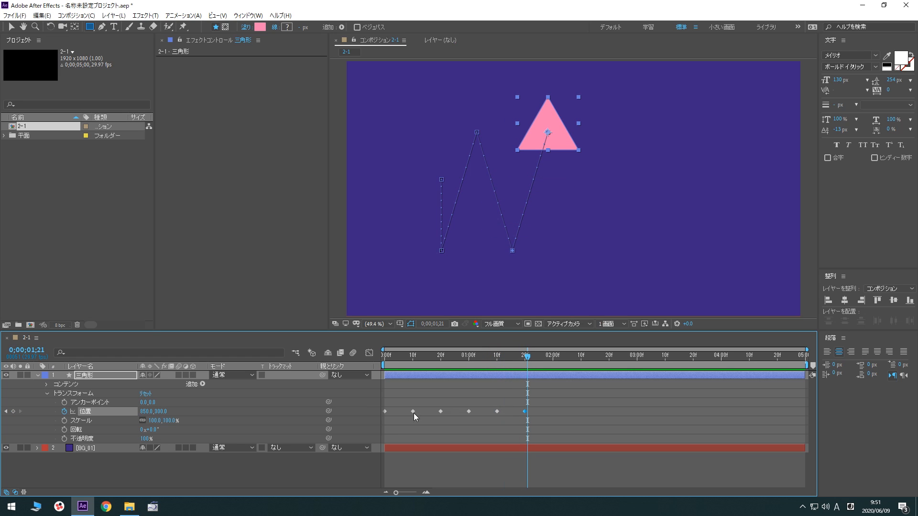
pyautogui.moveTo(550, 359); pyautogui.dragTo(554, 360)
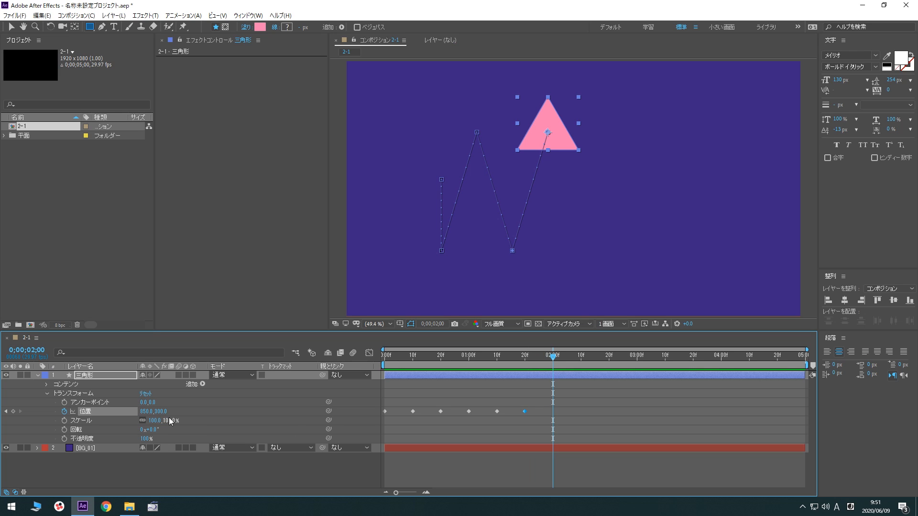
pyautogui.moveTo(145, 412); pyautogui.dragTo(399, 419)
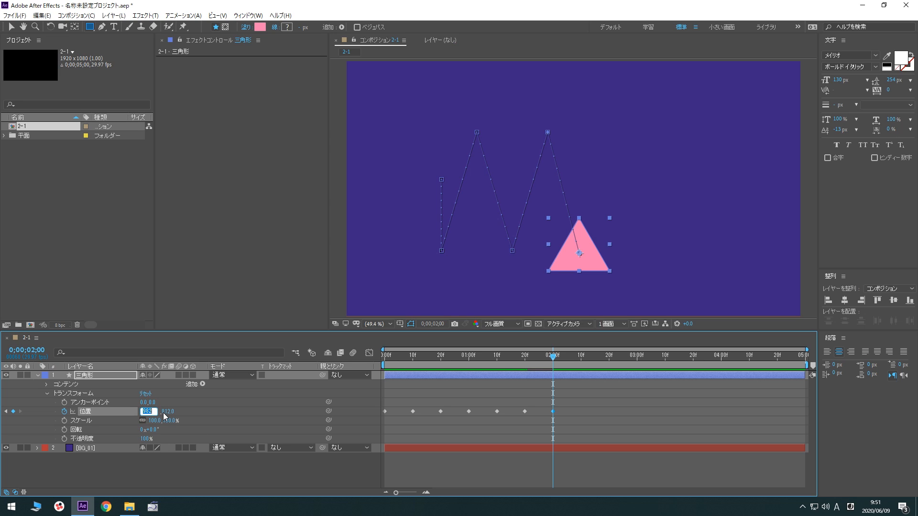
pyautogui.write('1000')
pyautogui.press('Tab')
pyautogui.write('800')
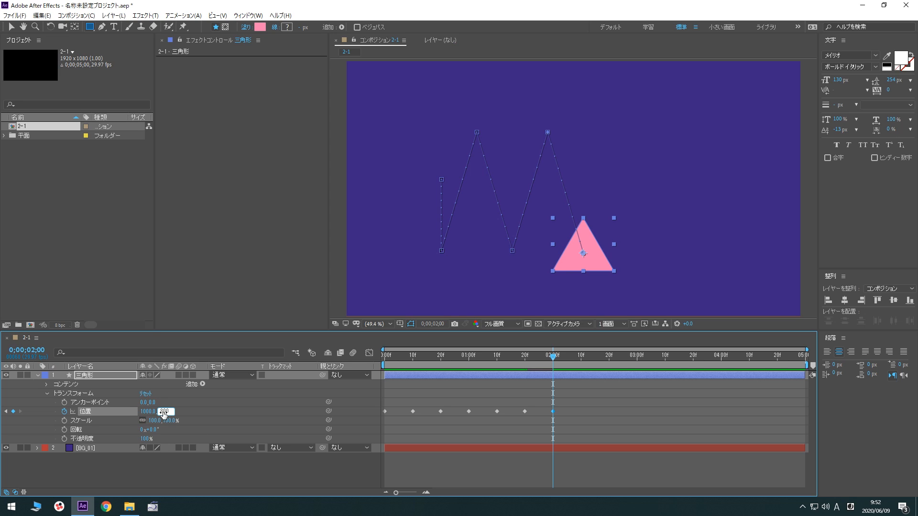
pyautogui.press('Return')
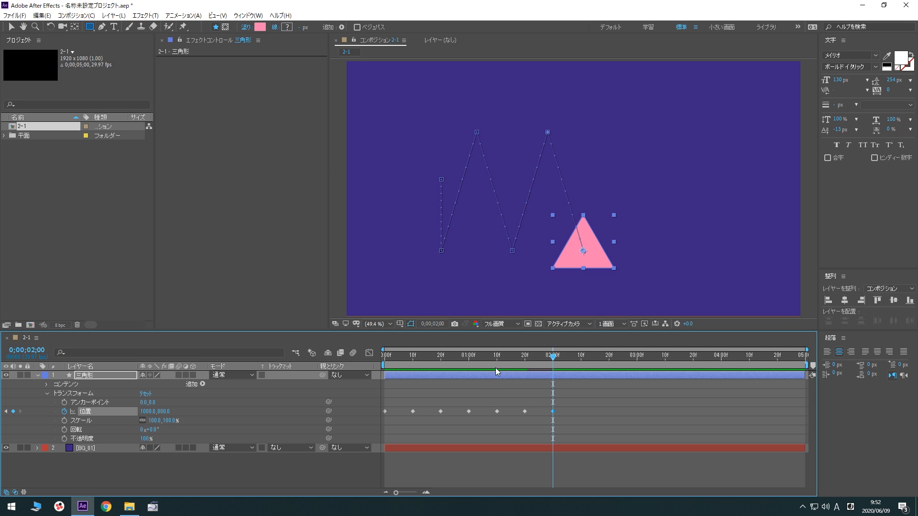
# Step: Add a position keyframe at 0;00;02;12 placing the triangle at 1200, 200
pyautogui.moveTo(523, 357); pyautogui.dragTo(555, 365)
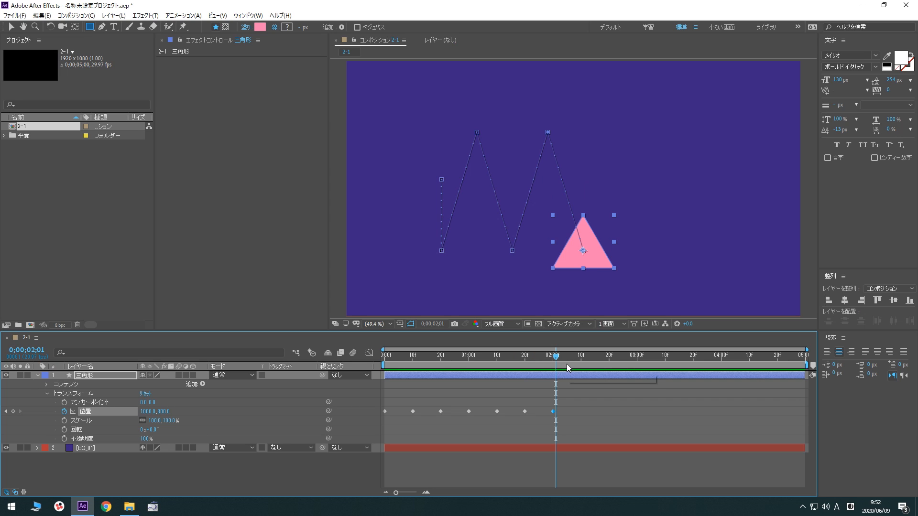
pyautogui.moveTo(584, 356)
pyautogui.mouseDown()
pyautogui.moveTo(595, 362)
pyautogui.moveTo(587, 362)
pyautogui.mouseUp()
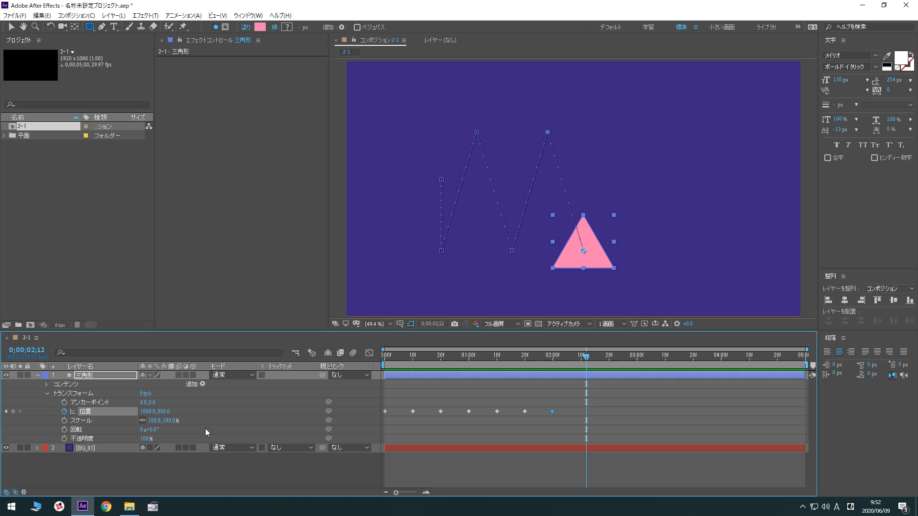
pyautogui.moveTo(148, 411)
pyautogui.mouseDown()
pyautogui.moveTo(239, 415)
pyautogui.moveTo(85, 420)
pyautogui.mouseUp()
pyautogui.moveTo(163, 411); pyautogui.dragTo(85, 407)
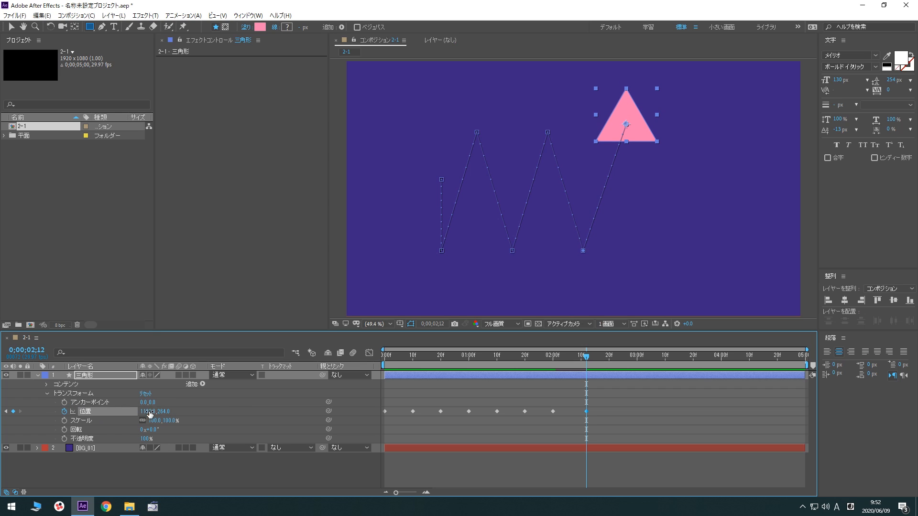
pyautogui.click(149, 412)
pyautogui.write('1200')
pyautogui.press('Tab')
pyautogui.write('200')
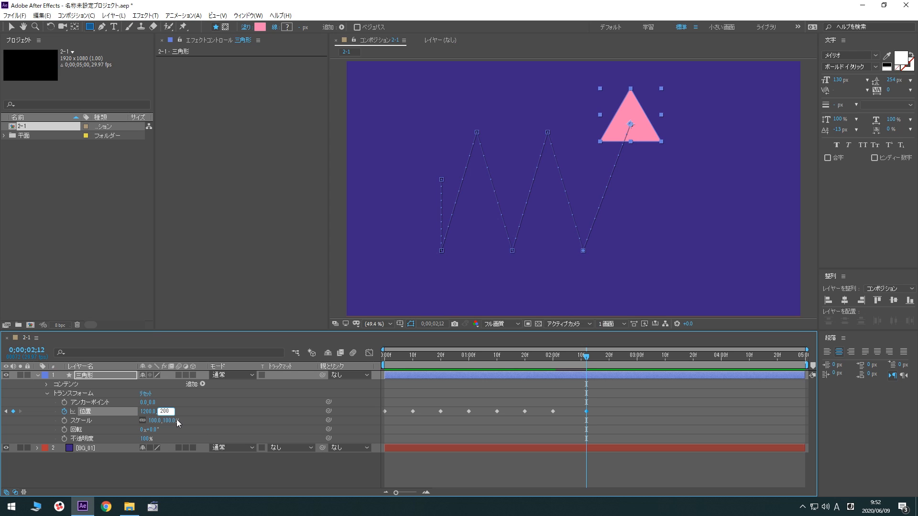
pyautogui.press('Return')
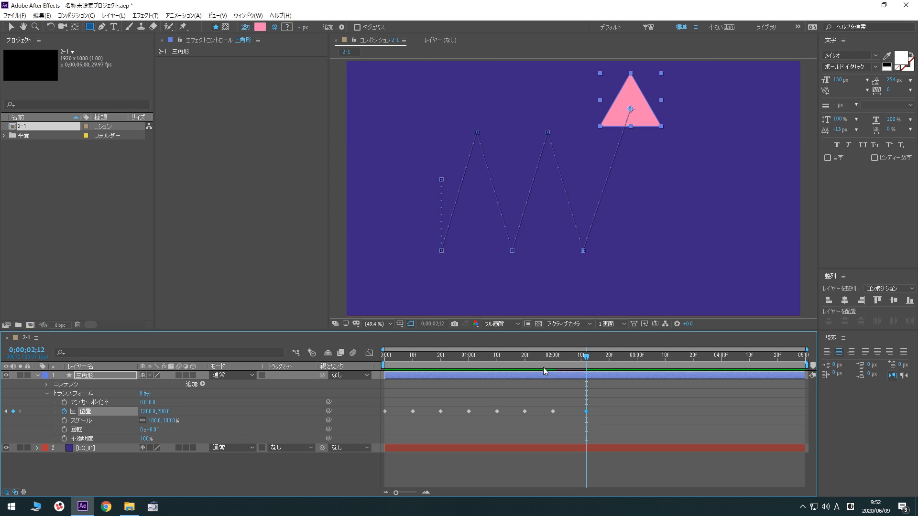
# Step: Add a position keyframe at 0;00;02;24 placing the triangle at 1500, 800, and preview the animation
pyautogui.moveTo(552, 357); pyautogui.dragTo(587, 363)
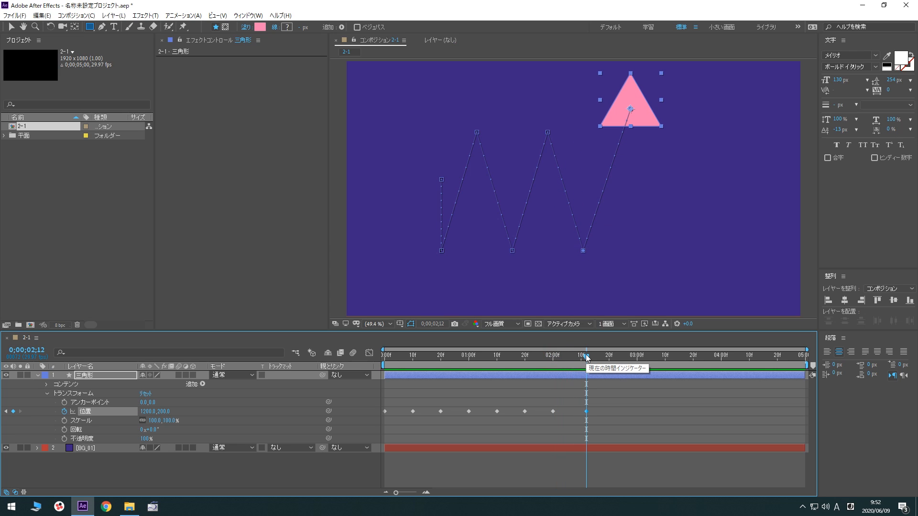
pyautogui.moveTo(596, 361); pyautogui.dragTo(614, 368)
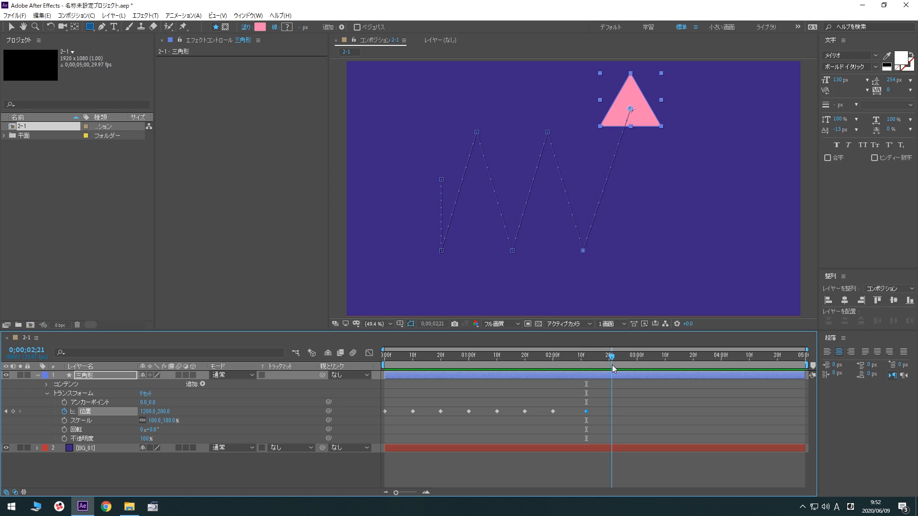
pyautogui.moveTo(612, 365); pyautogui.dragTo(621, 367)
pyautogui.moveTo(147, 411); pyautogui.dragTo(451, 413)
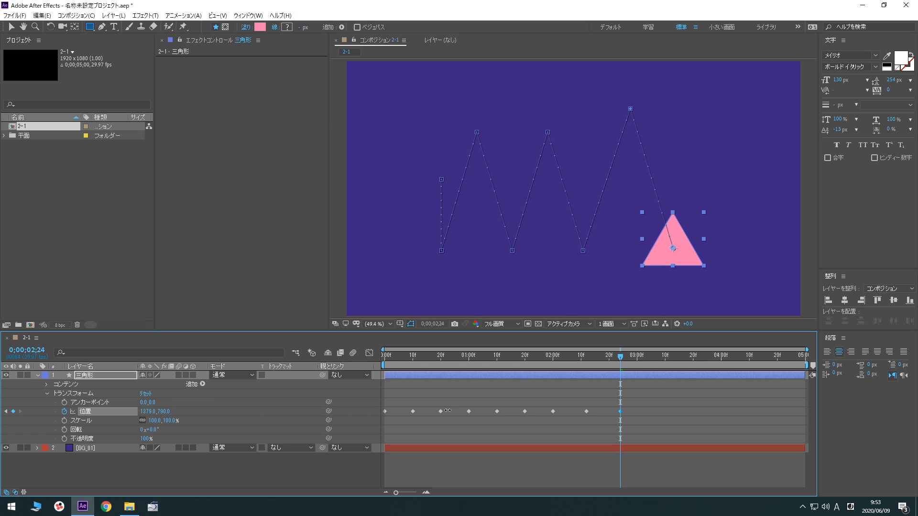
pyautogui.click(144, 412)
pyautogui.write('1500')
pyautogui.press('Tab')
pyautogui.write('800')
pyautogui.press('Return')
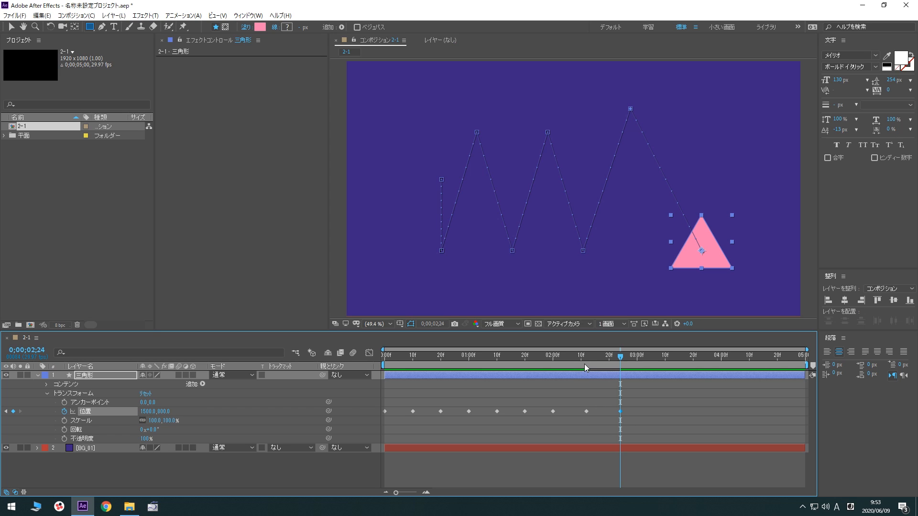
pyautogui.moveTo(585, 364); pyautogui.dragTo(622, 372)
pyautogui.press('space')
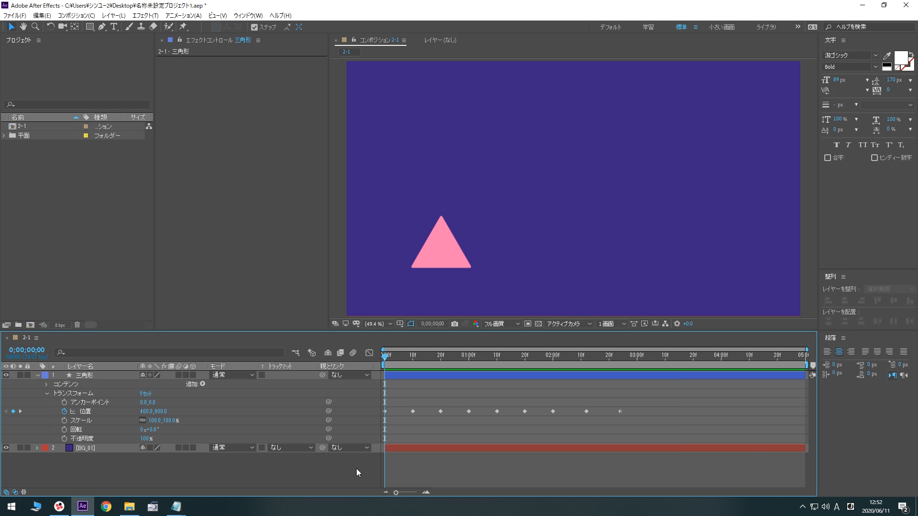
# Step: Set the temporal interpolation of the triangle's position keyframe at 0;00;01;00 to Linear (リニア)
pyautogui.moveTo(385, 358); pyautogui.dragTo(469, 368)
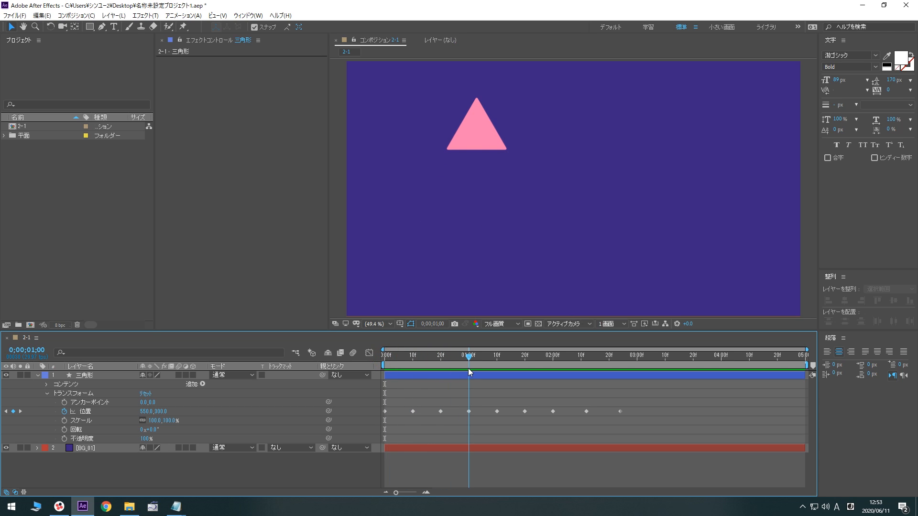
pyautogui.rightClick(469, 413)
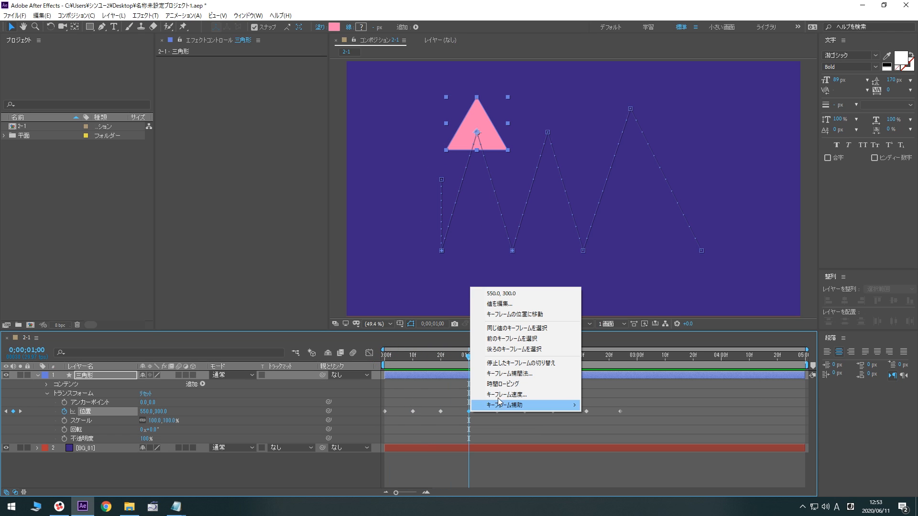
pyautogui.click(519, 373)
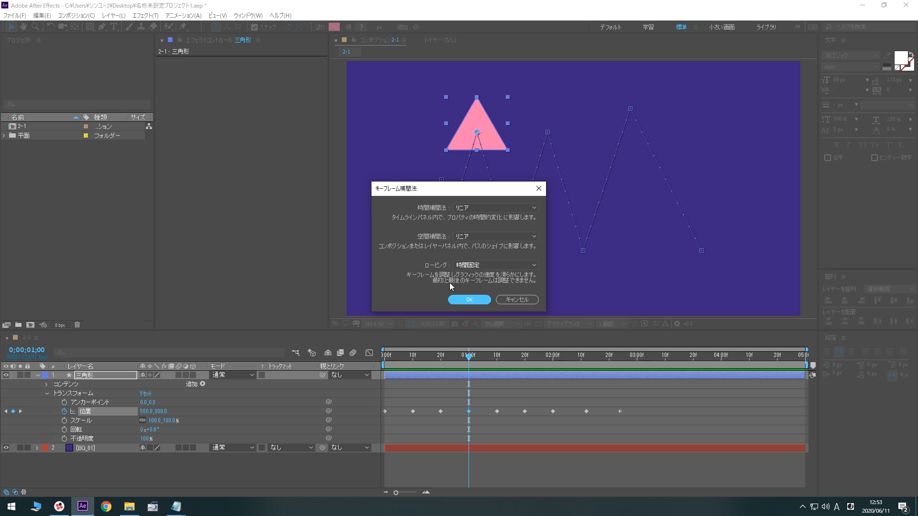
pyautogui.click(533, 210)
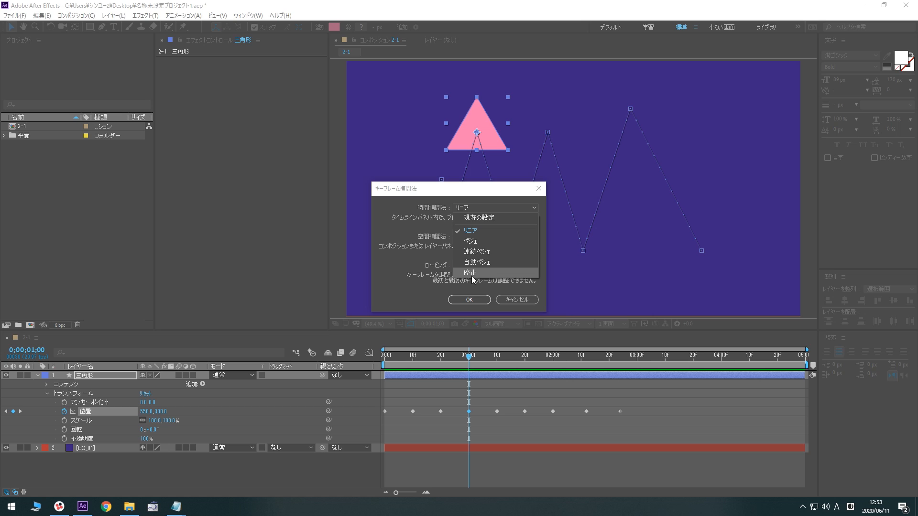
pyautogui.click(471, 231)
pyautogui.click(459, 300)
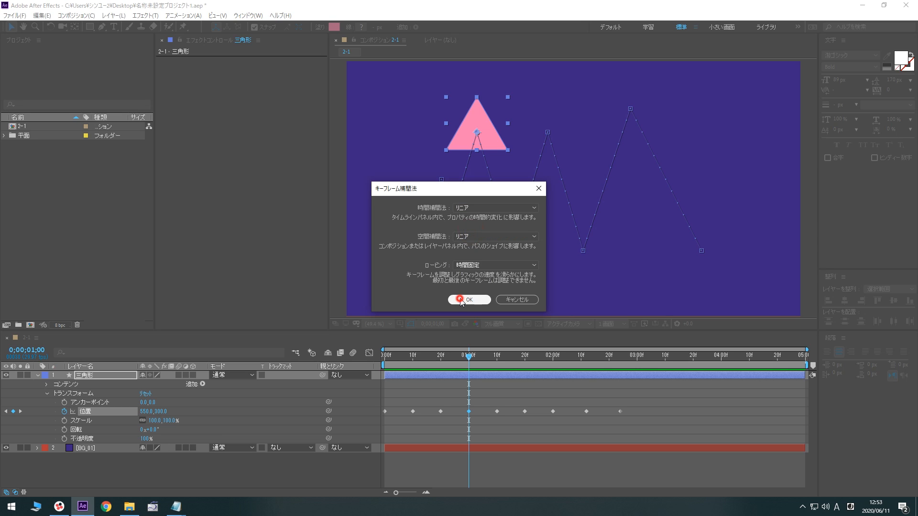
# Step: Play the bouncing animation from the first frame to examine the motion with linear interpolation
pyautogui.press('Home')
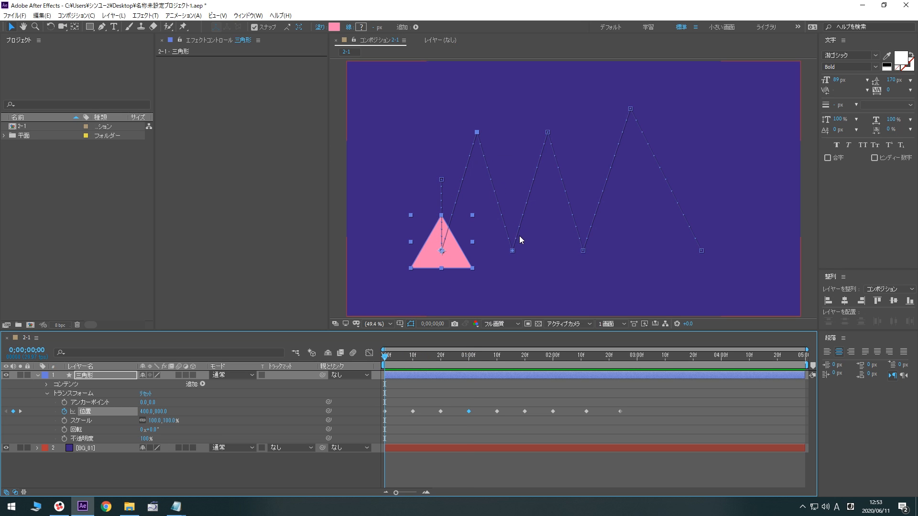
pyautogui.press('space')
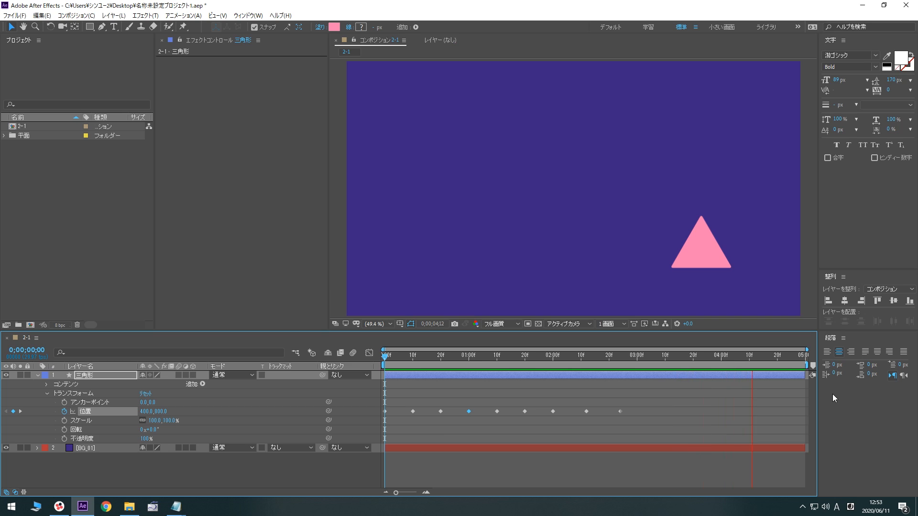
pyautogui.press('space')
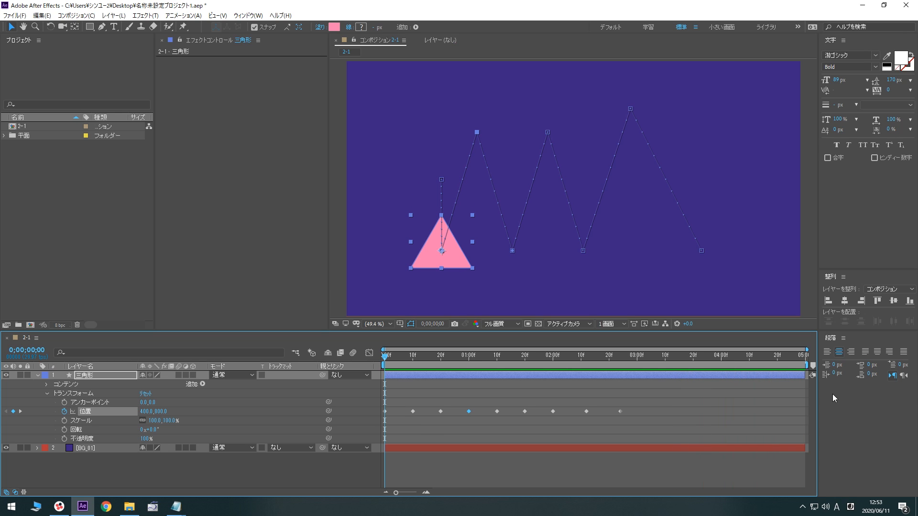
# Step: Set the temporal interpolation of the position keyframe at 0;00;01;00 to Bezier (ベジェ)
pyautogui.click(470, 362)
pyautogui.rightClick(468, 411)
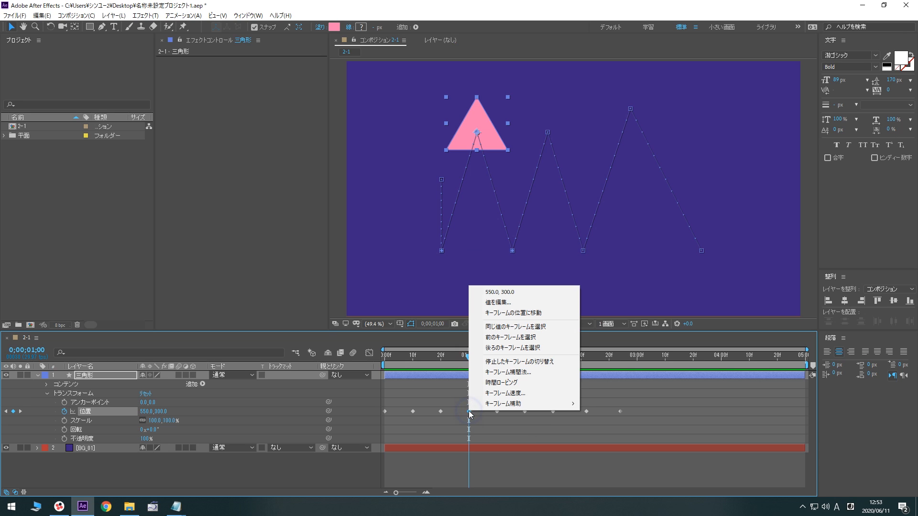
pyautogui.click(509, 372)
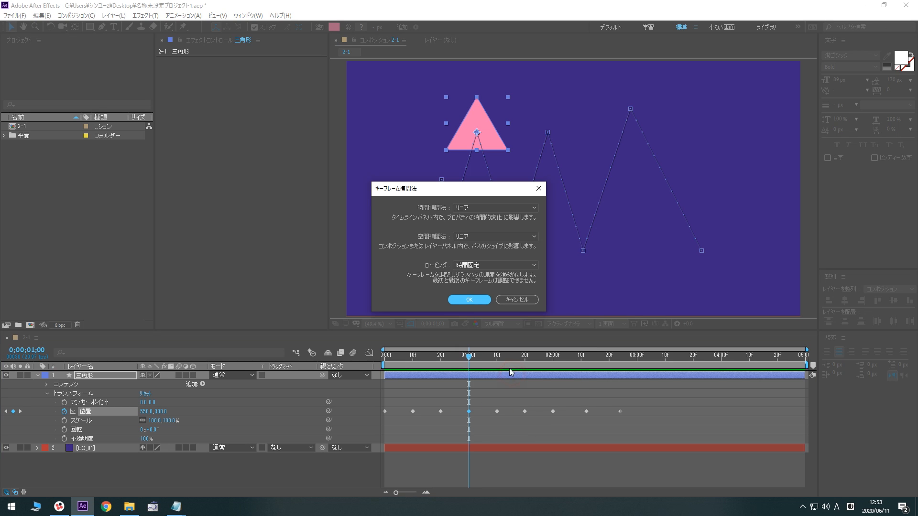
pyautogui.click(472, 212)
pyautogui.click(481, 247)
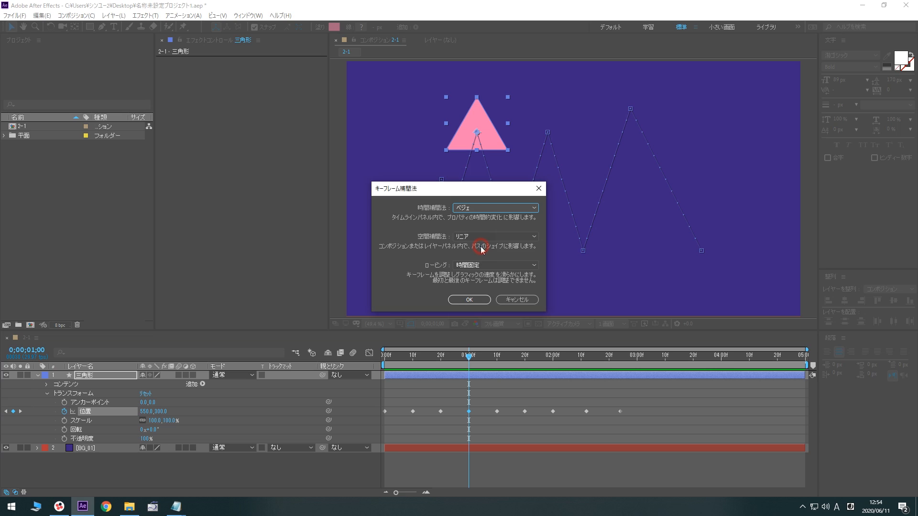
pyautogui.click(483, 302)
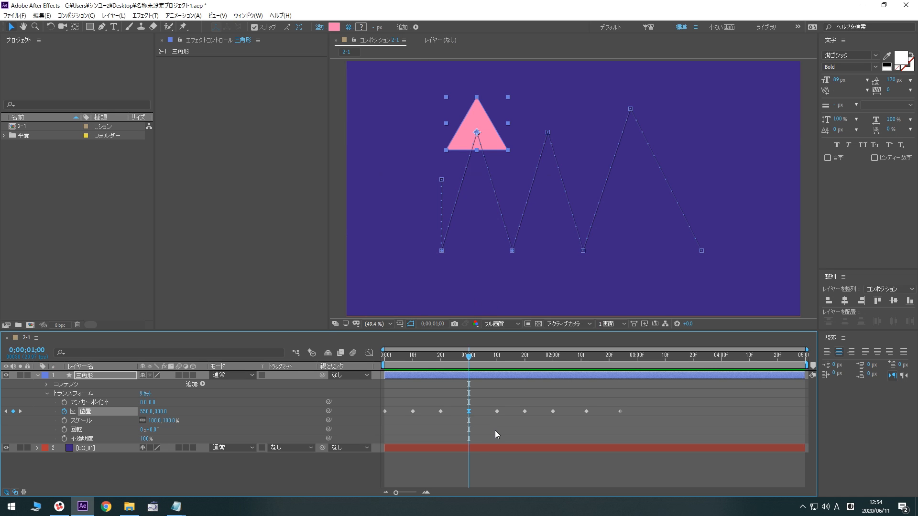
# Step: Play the animation from the first frame to examine how the Bezier keyframe affects the triangle's motion
pyautogui.press('Home')
pyautogui.press('space')
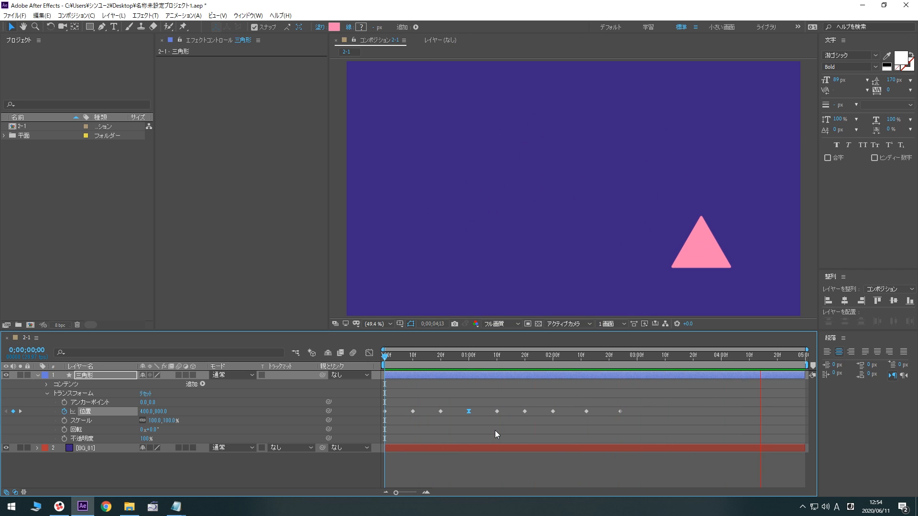
pyautogui.press('space')
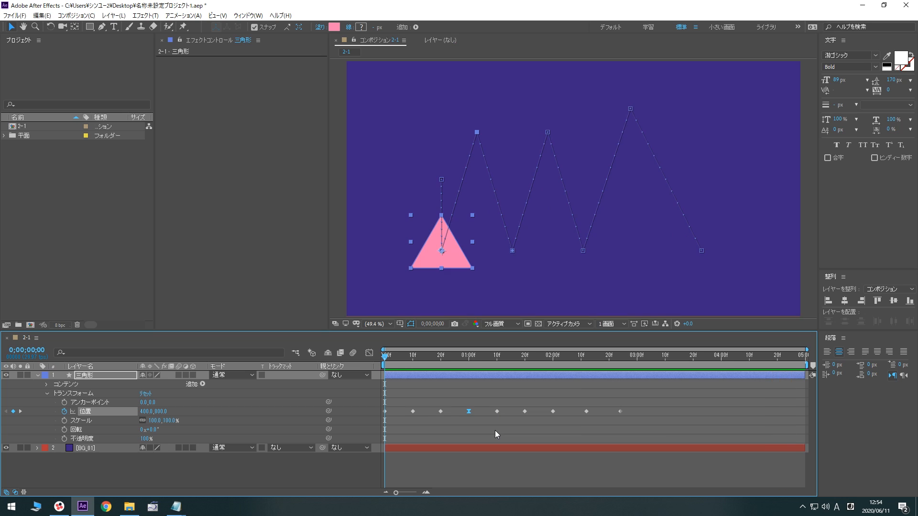
# Step: Set the temporal interpolation of the position keyframe at 0;00;01;00 to Hold (停止)
pyautogui.click(468, 360)
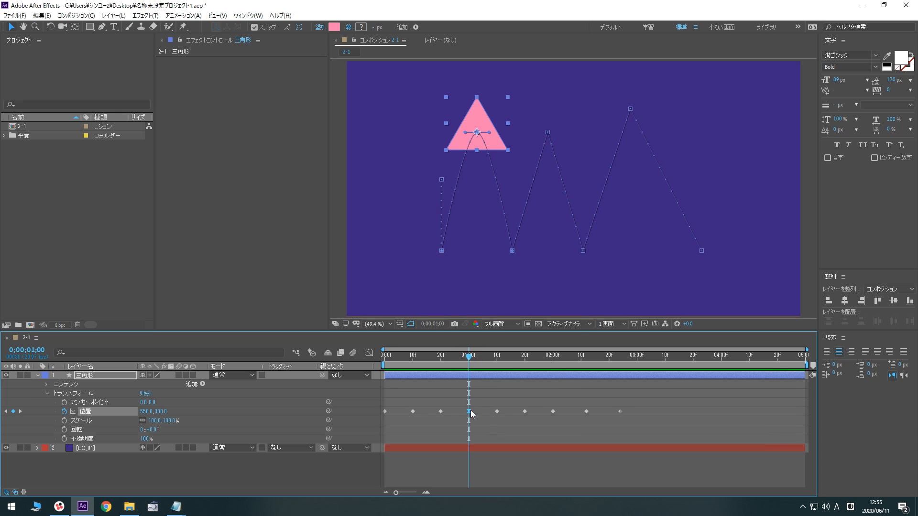
pyautogui.rightClick(469, 411)
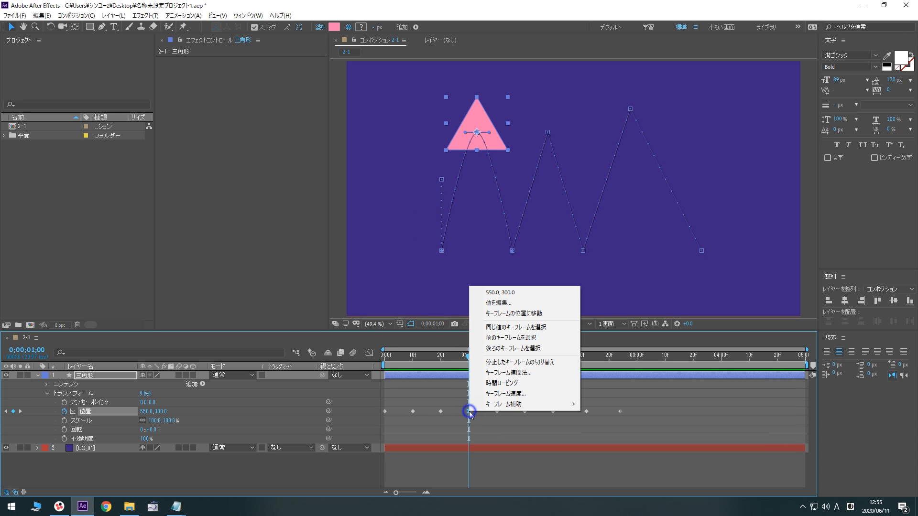
pyautogui.click(503, 373)
pyautogui.click(500, 208)
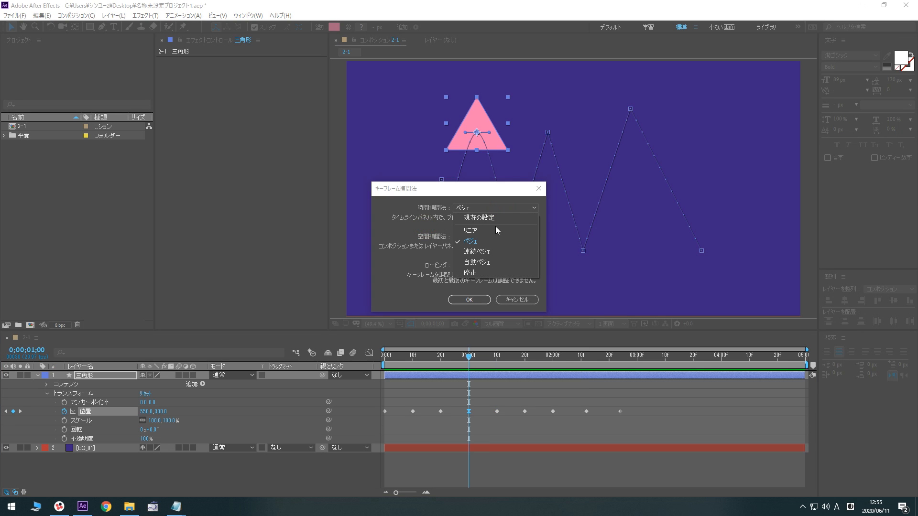
pyautogui.click(488, 273)
pyautogui.click(469, 299)
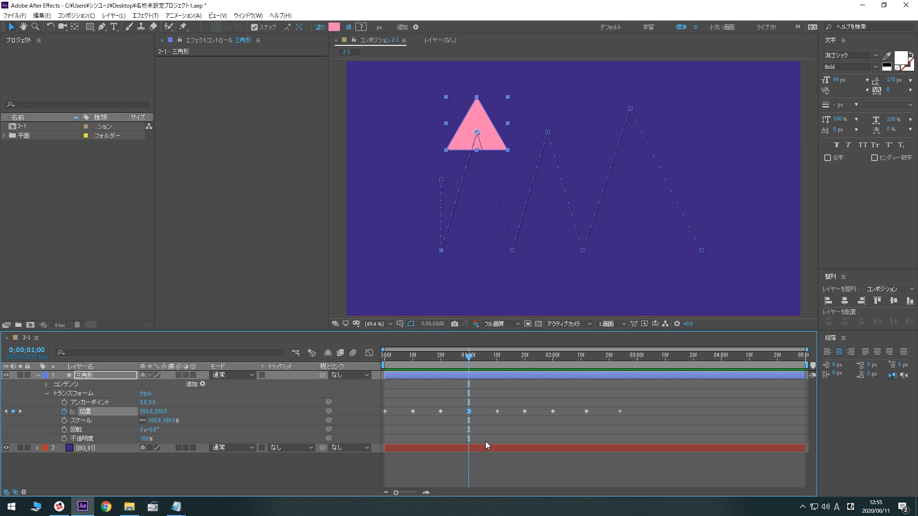
# Step: Play the animation from the first frame to examine how the Hold keyframe affects the triangle's motion
pyautogui.press('Home')
pyautogui.press('space')
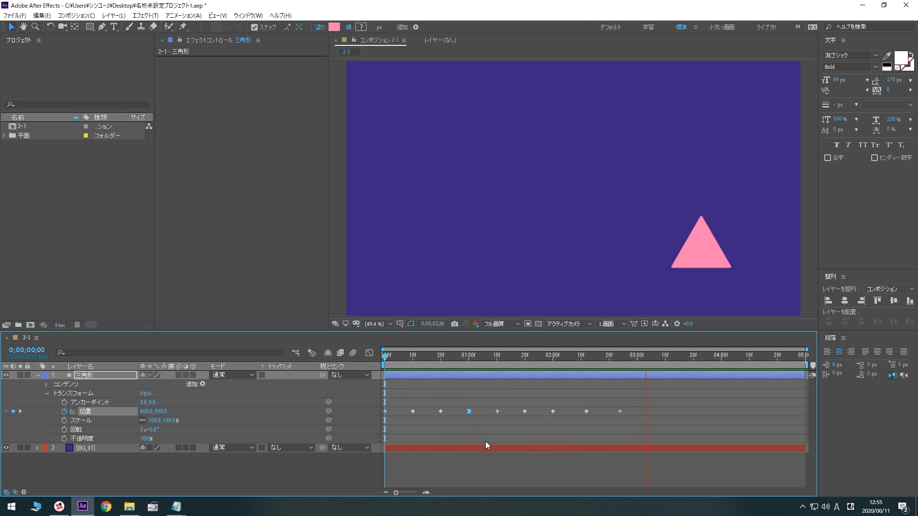
pyautogui.press('space')
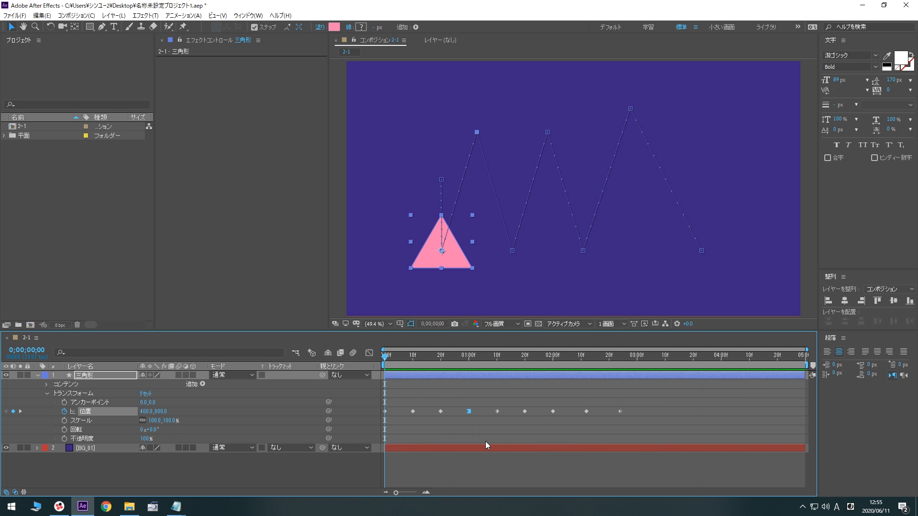
# Step: Set the temporal interpolation of the position keyframe at 0;00;01;00 to Linear (リニア), keeping its spatial interpolation Linear
pyautogui.click(469, 359)
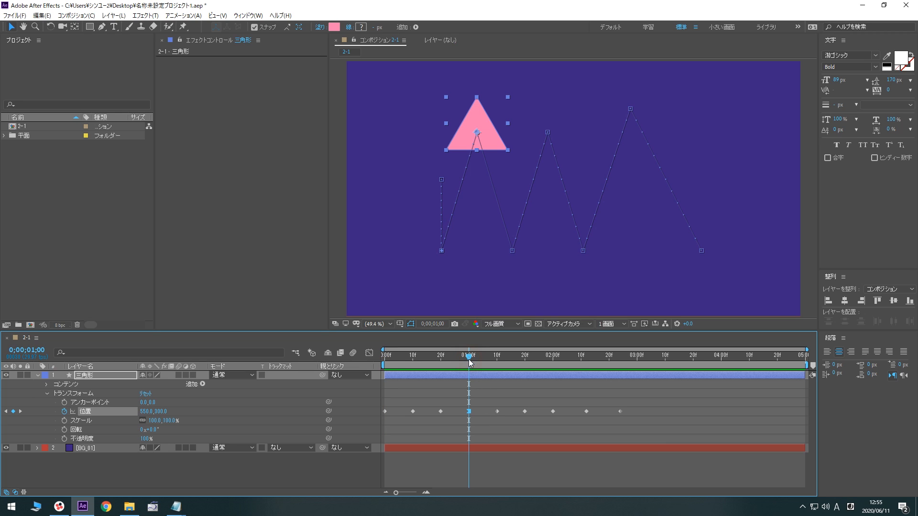
pyautogui.rightClick(469, 411)
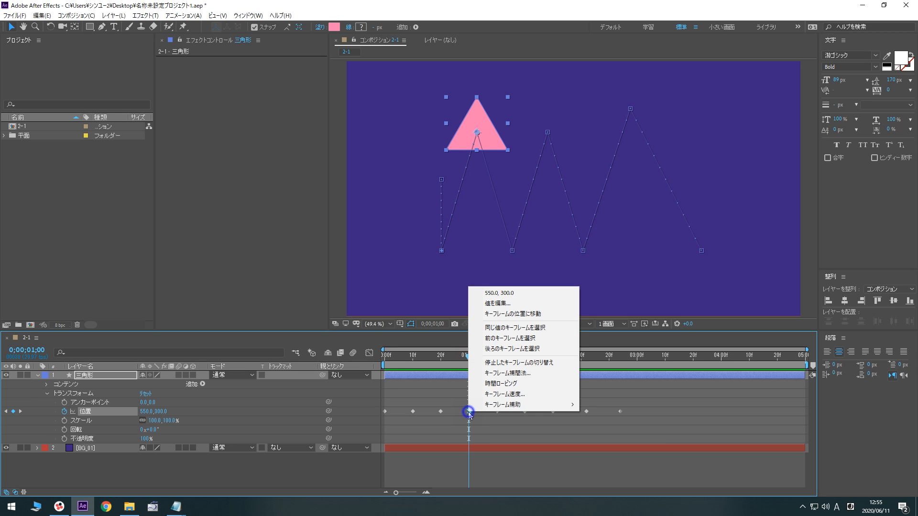
pyautogui.click(526, 375)
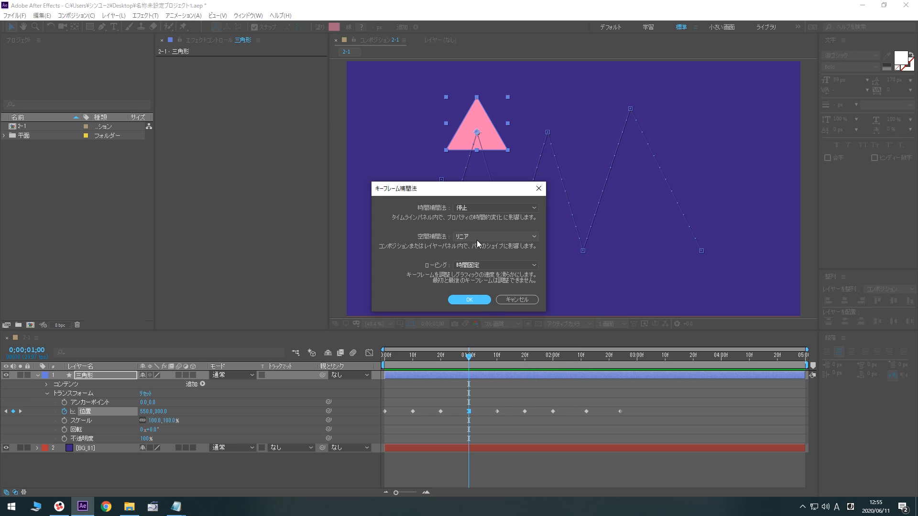
pyautogui.click(529, 207)
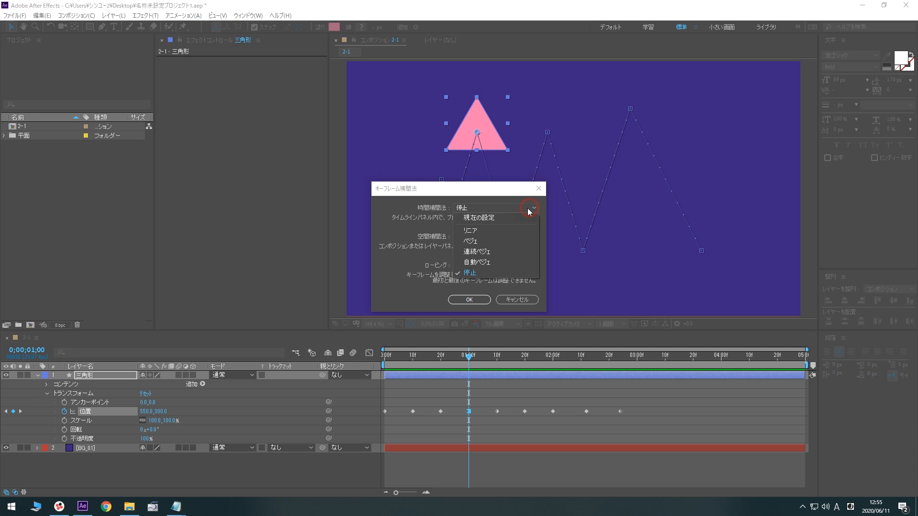
pyautogui.click(519, 230)
pyautogui.click(532, 237)
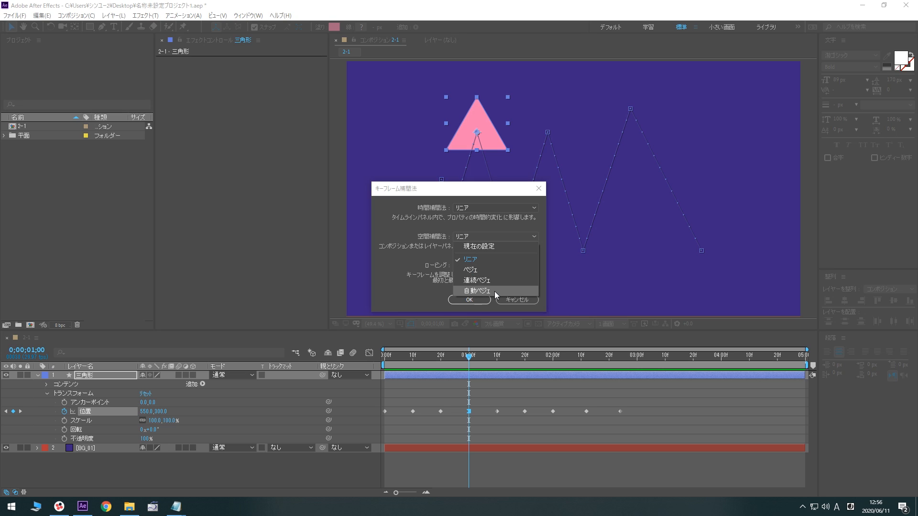
pyautogui.click(470, 300)
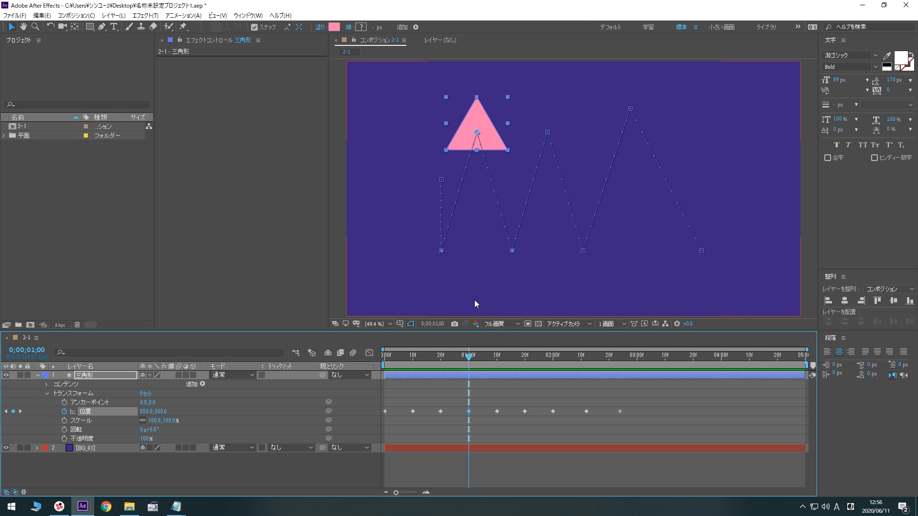
# Step: Play the animation from the first frame to examine the triangle's motion with Linear temporal and spatial interpolation
pyautogui.press('Home')
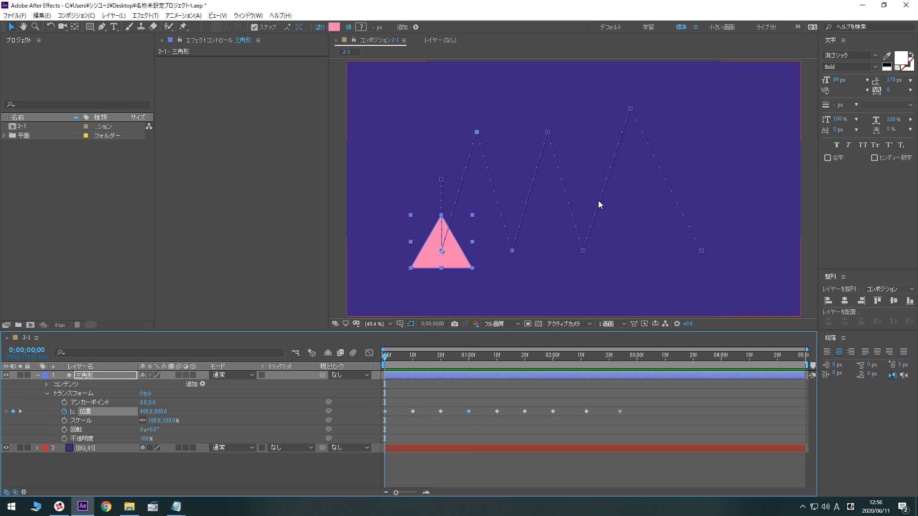
pyautogui.press('space')
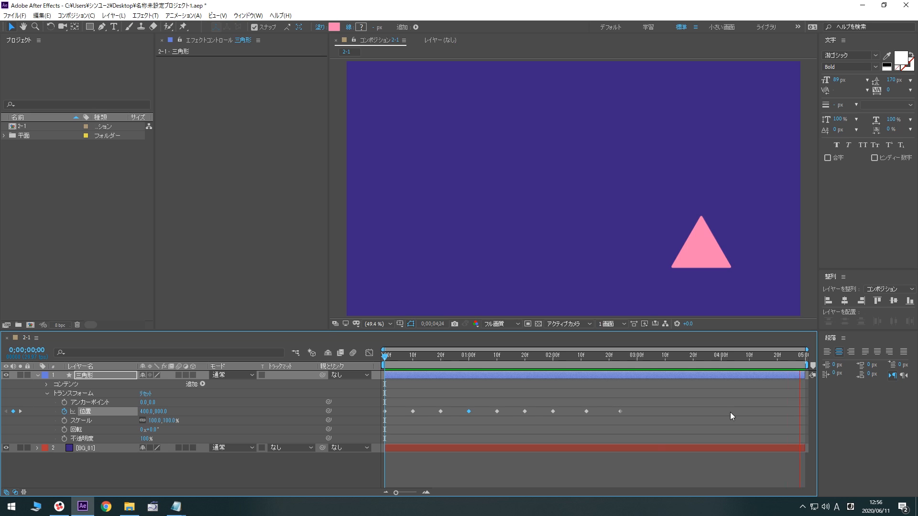
pyautogui.press('space')
# Step: Set the spatial interpolation of the position keyframe at 0;00;01;00 to Bezier (ベジェ)
pyautogui.click(469, 360)
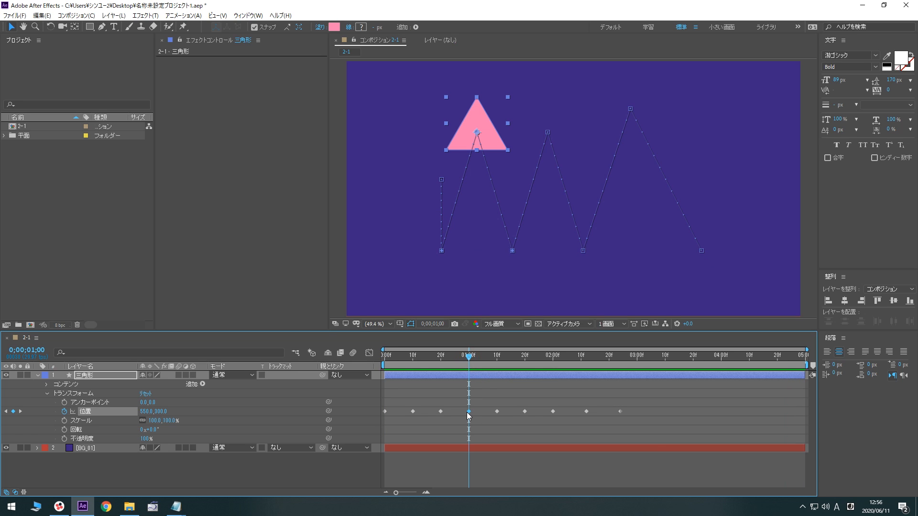
pyautogui.rightClick(469, 412)
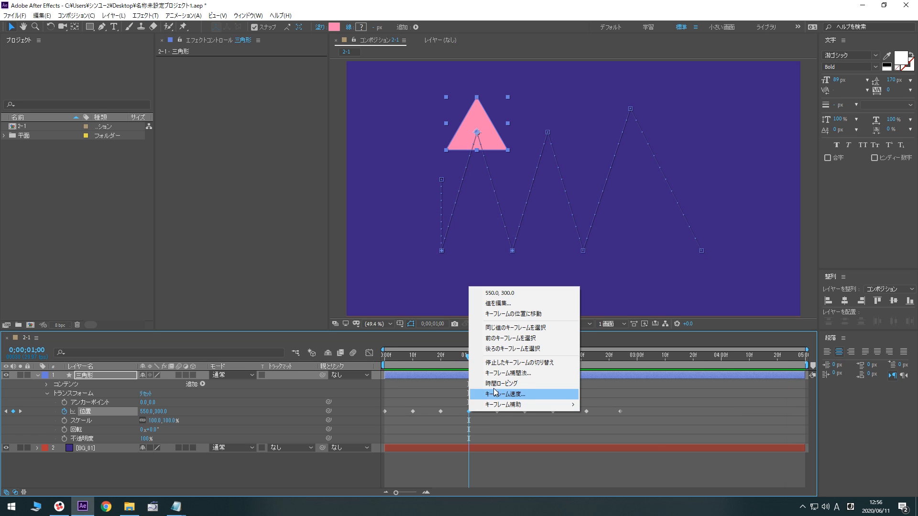
pyautogui.click(506, 374)
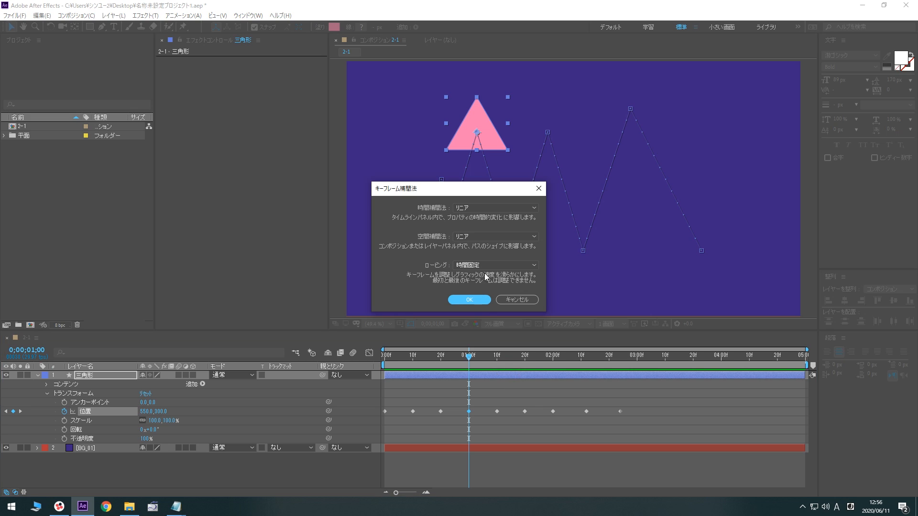
pyautogui.click(533, 236)
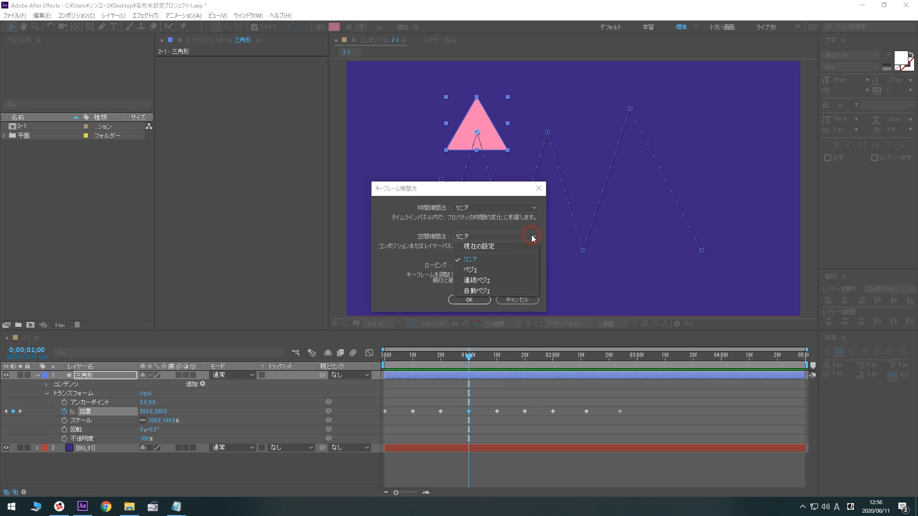
pyautogui.click(502, 268)
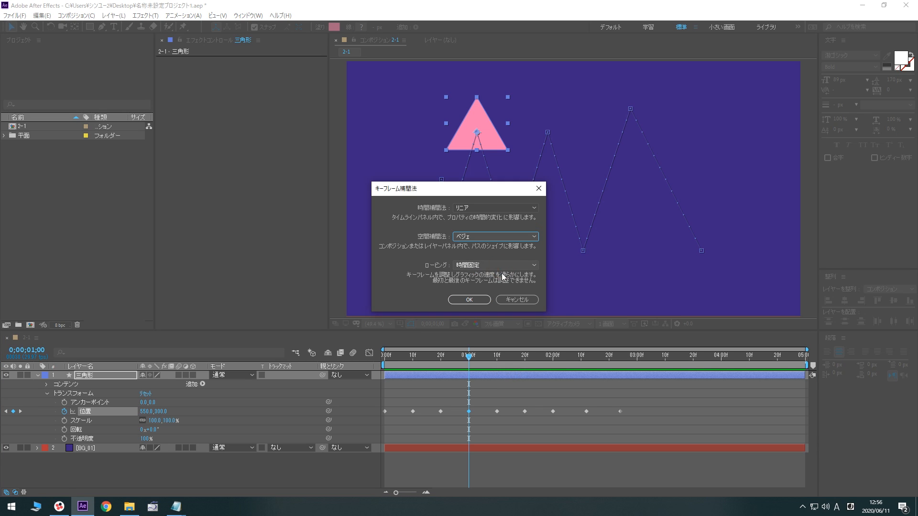
pyautogui.click(469, 299)
# Step: Reshape the motion path at the 0;00;01;00 keyframe by tilting its incoming handle downward and lengthening the outgoing handle slightly upward
pyautogui.press('/')
pyautogui.click(23, 26)
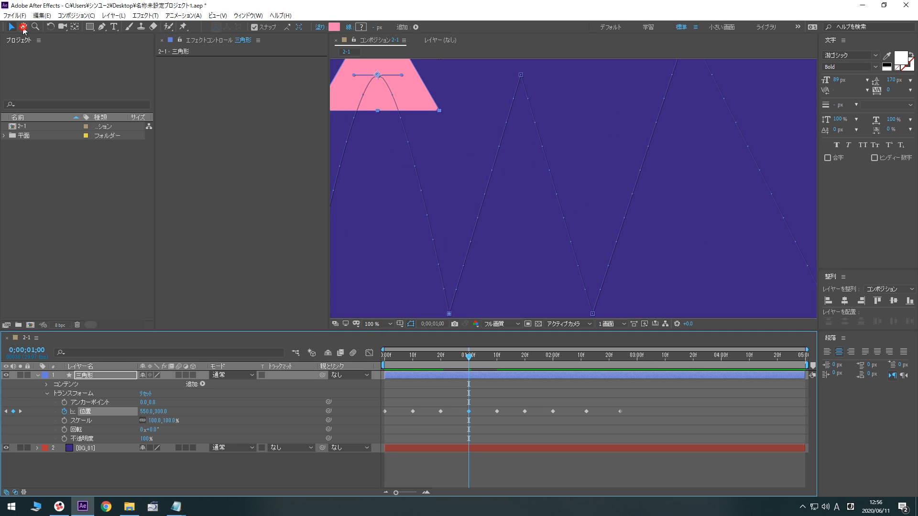
pyautogui.moveTo(445, 171); pyautogui.dragTo(567, 254)
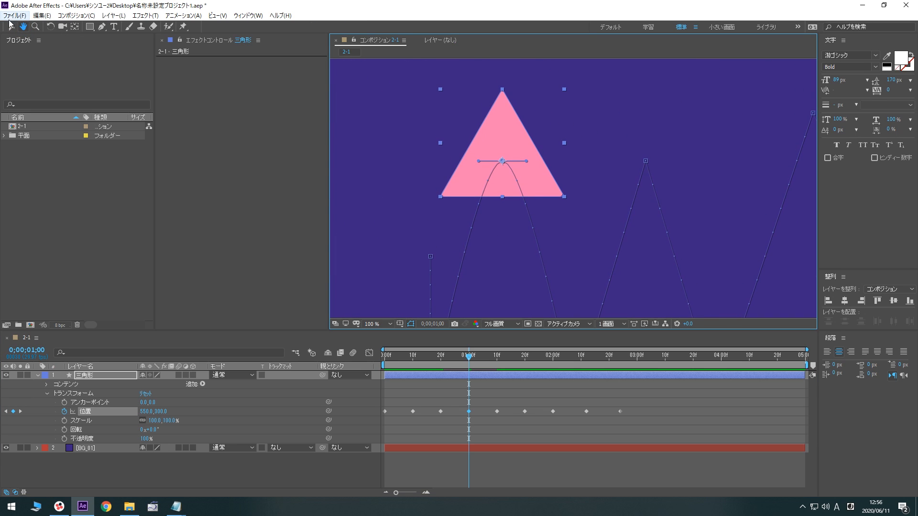
pyautogui.click(11, 28)
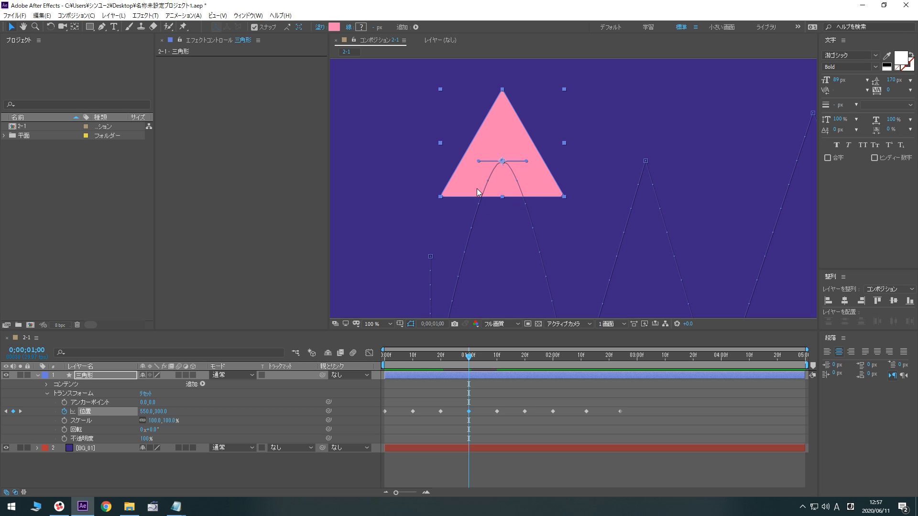
pyautogui.moveTo(478, 160); pyautogui.dragTo(552, 154)
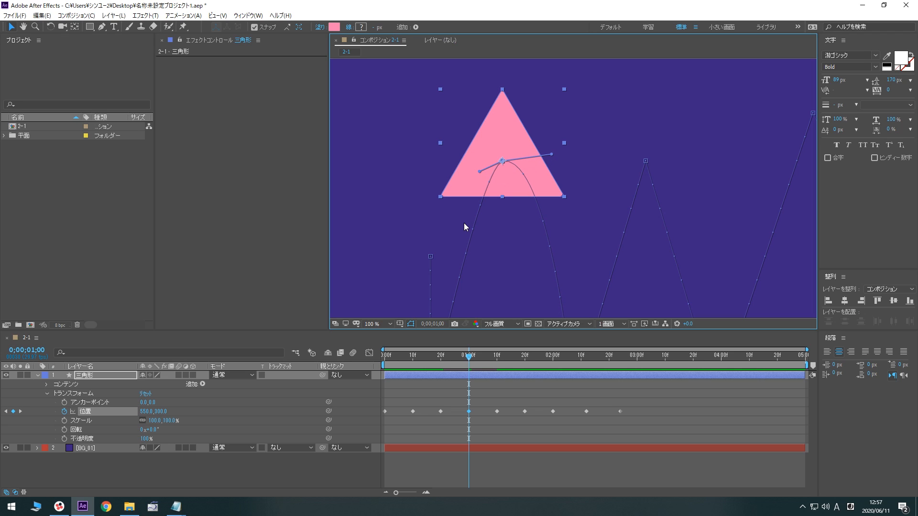
# Step: Fit the whole composition in the viewer and play the animation to examine the triangle's motion along the reshaped path
pyautogui.click(383, 324)
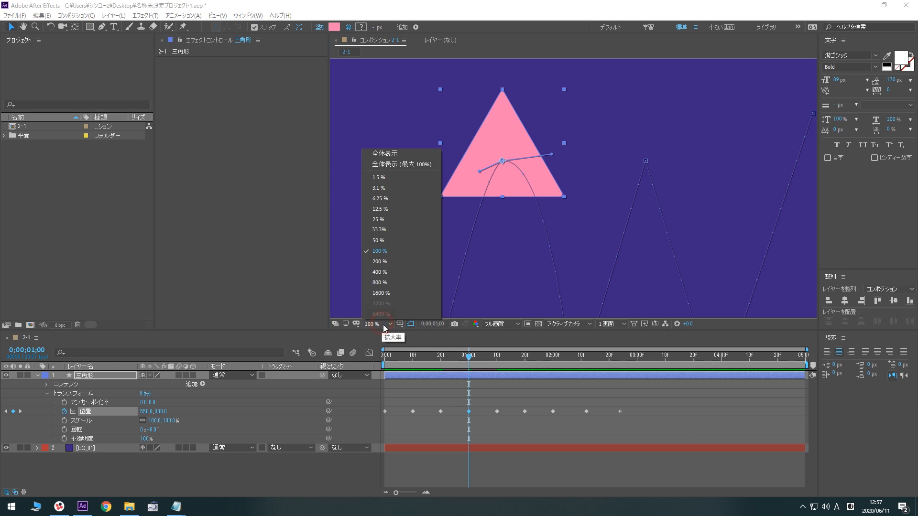
pyautogui.click(415, 159)
pyautogui.click(431, 457)
pyautogui.press('space')
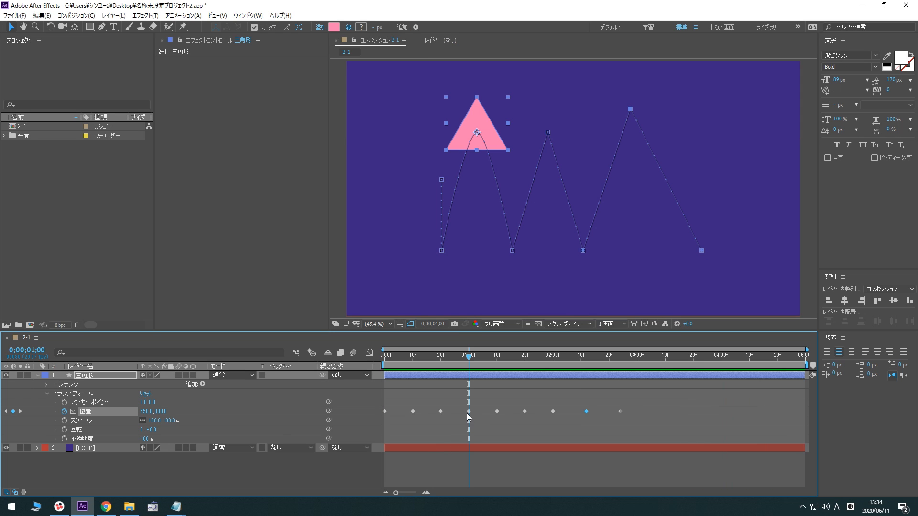
# Step: Set the spatial interpolation of the position keyframe at 0;00;01;00 to Continuous Bezier (連続ベジェ)
pyautogui.rightClick(468, 411)
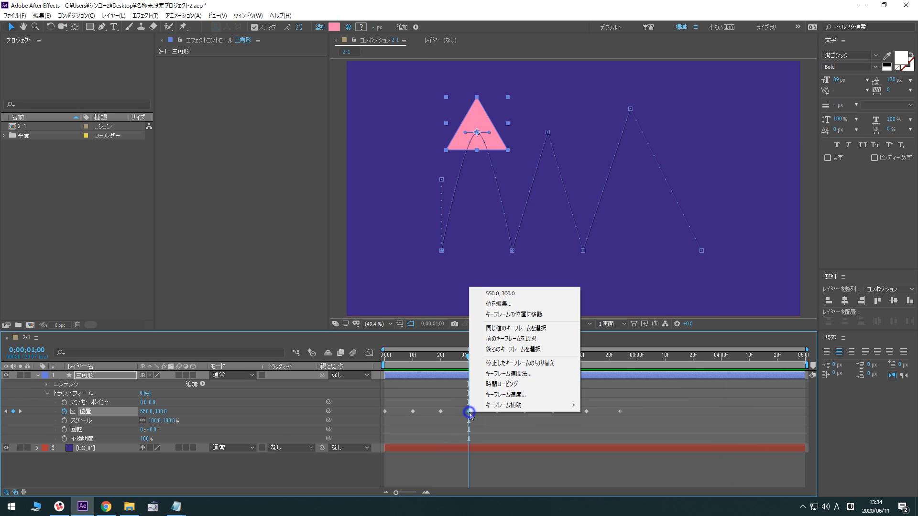
pyautogui.click(511, 373)
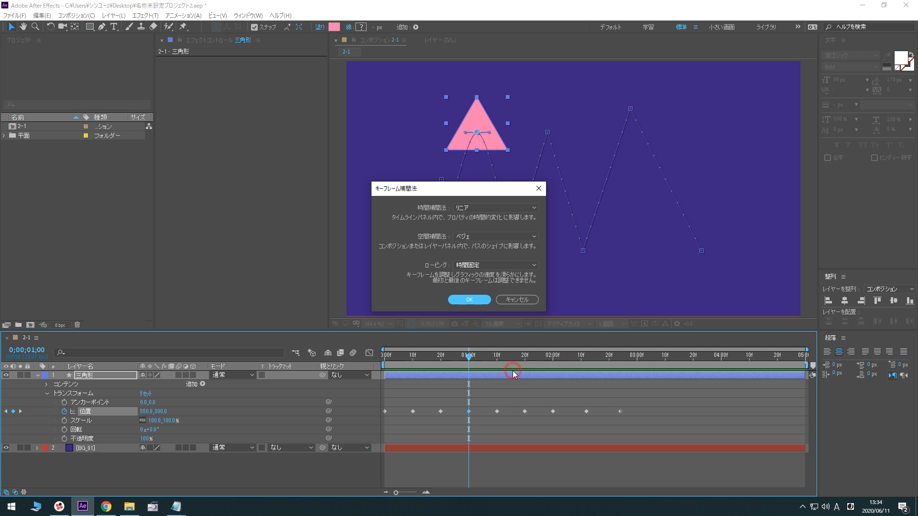
pyautogui.click(497, 236)
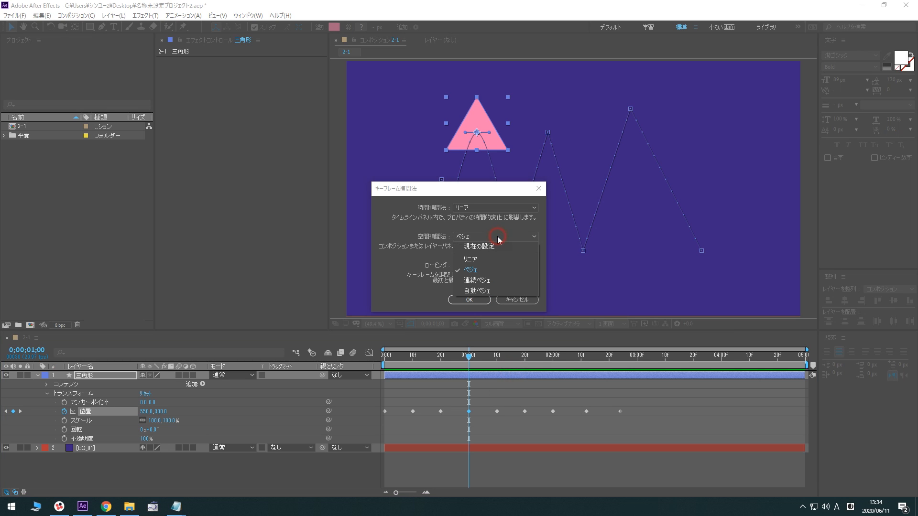
pyautogui.click(498, 280)
pyautogui.click(483, 298)
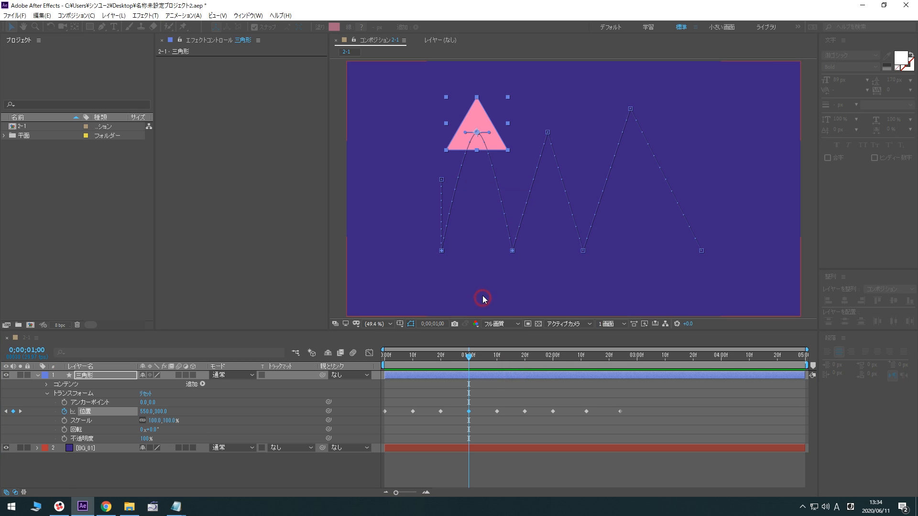
# Step: Lengthen both direction handles of the Continuous Bezier keyframe on the motion path, angling the outgoing handle upward and the incoming one downward
pyautogui.press('/')
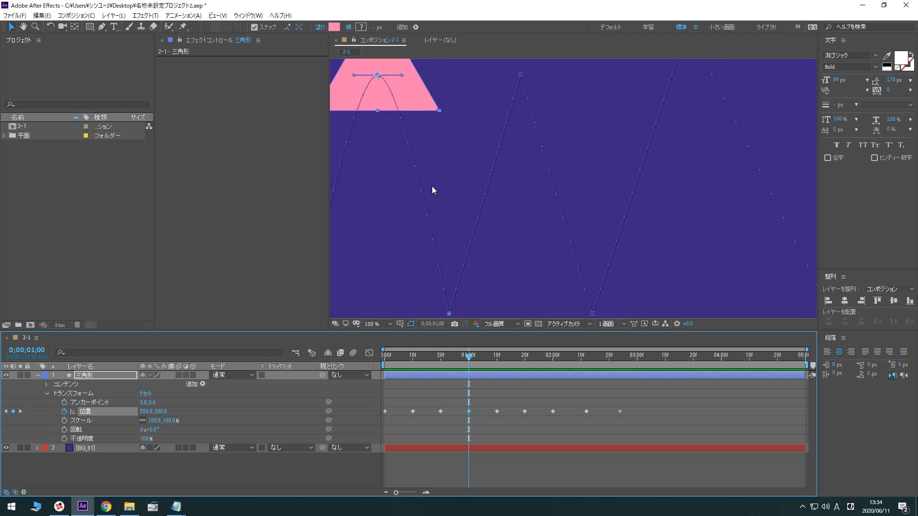
pyautogui.click(23, 26)
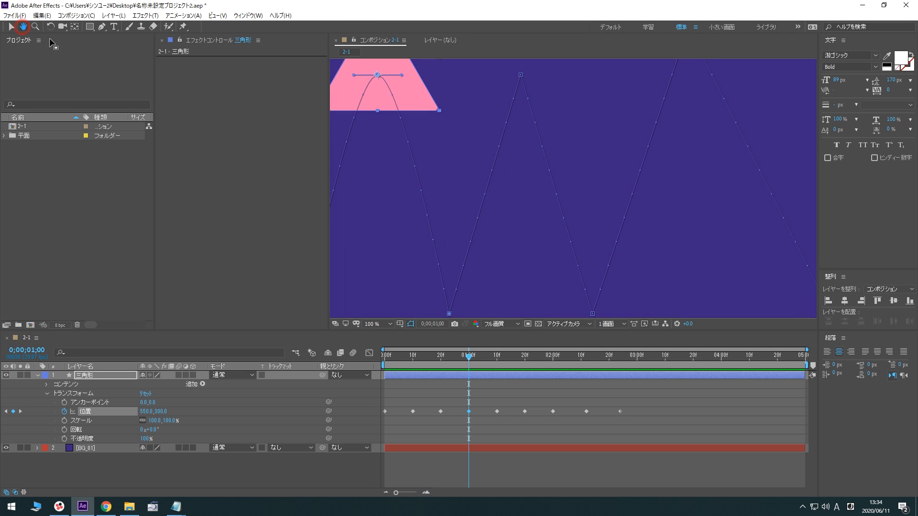
pyautogui.moveTo(411, 178); pyautogui.dragTo(532, 267)
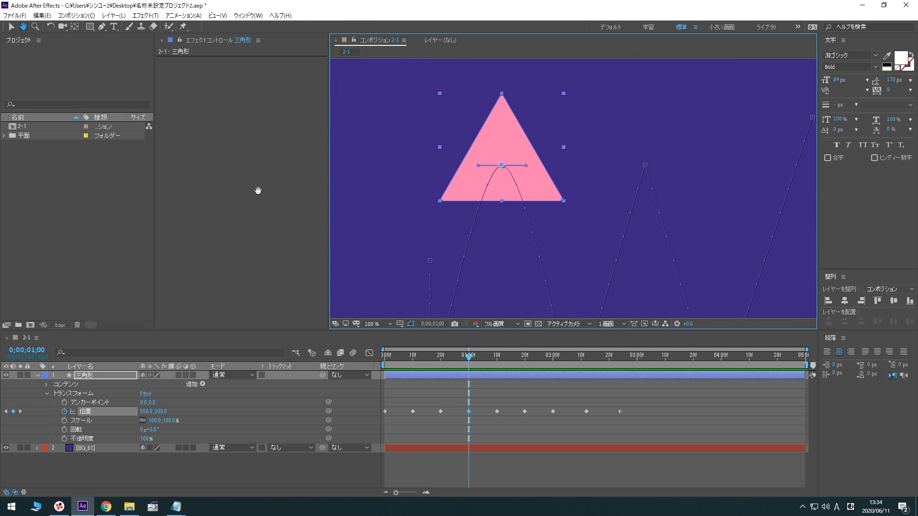
pyautogui.click(10, 28)
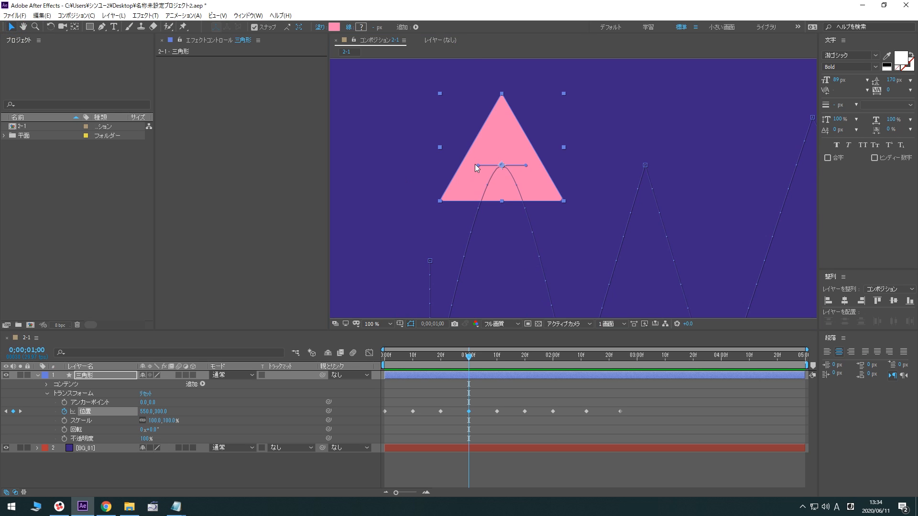
pyautogui.moveTo(479, 166); pyautogui.dragTo(456, 149)
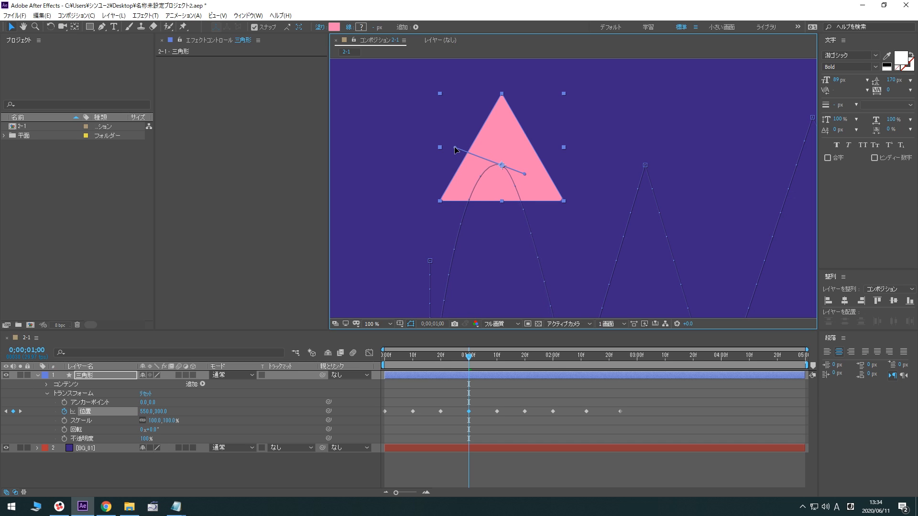
pyautogui.moveTo(526, 174); pyautogui.dragTo(554, 142)
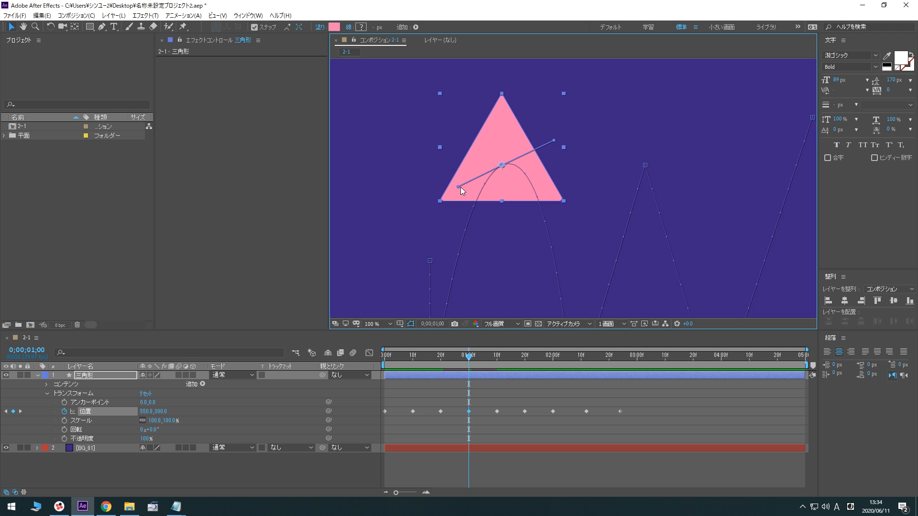
# Step: Raise the keyframe's incoming direction handle independently of the outgoing one, and check its spatial interpolation method
pyautogui.moveTo(458, 184); pyautogui.dragTo(450, 154)
pyautogui.rightClick(469, 412)
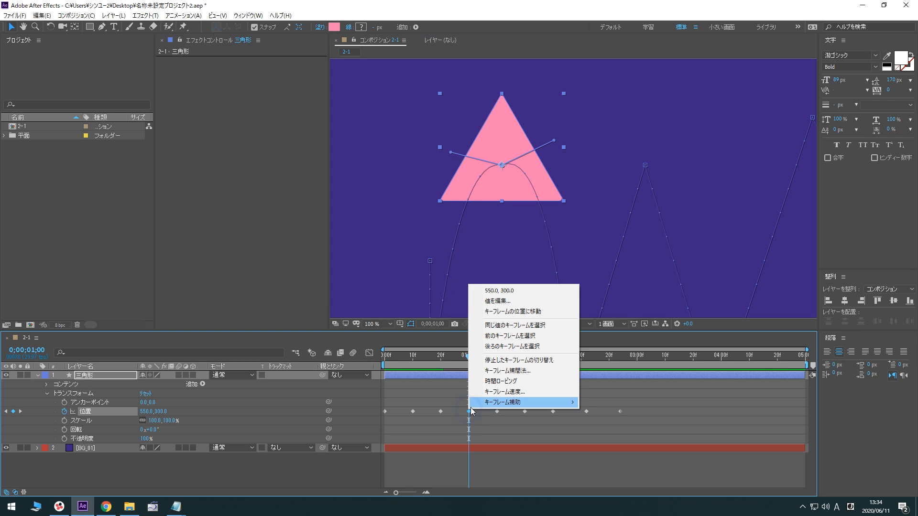
pyautogui.click(495, 371)
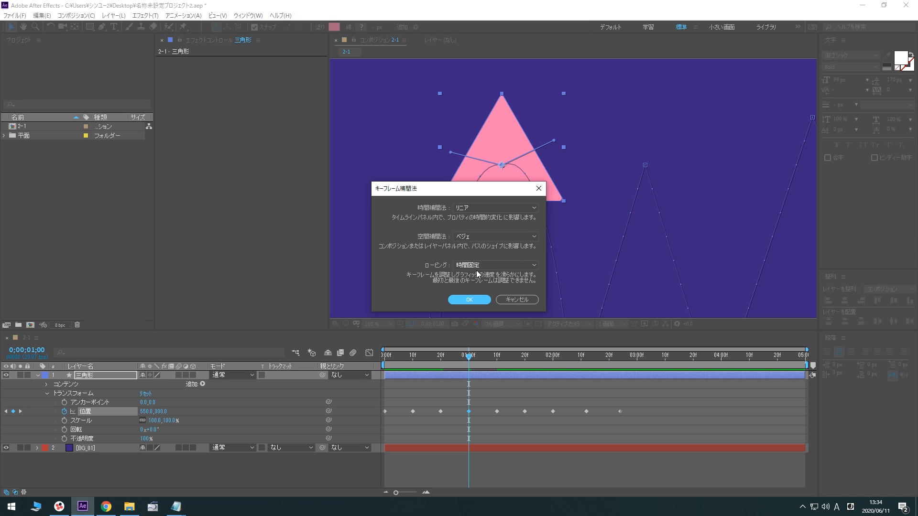
pyautogui.click(478, 302)
# Step: Lower the keyframe's incoming direction handle into a straight line with the outgoing one, and check its spatial interpolation method again
pyautogui.moveTo(452, 153); pyautogui.dragTo(455, 194)
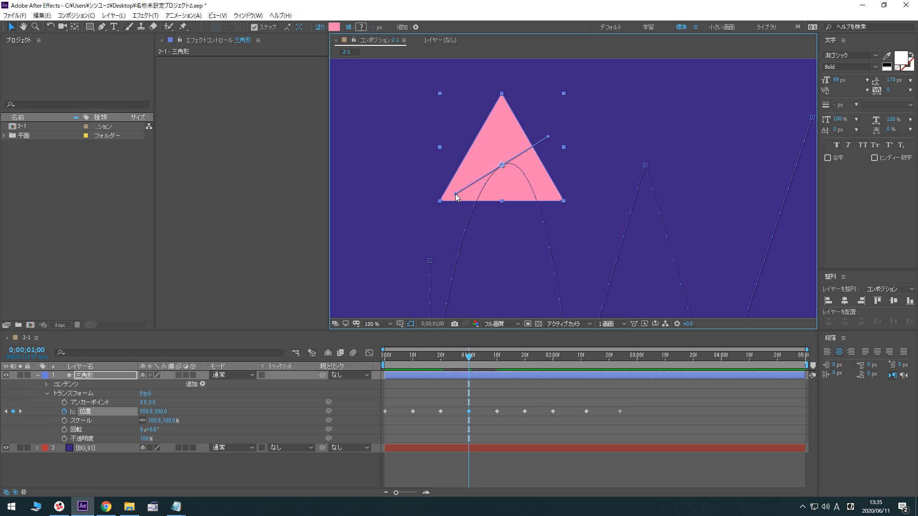
pyautogui.rightClick(468, 411)
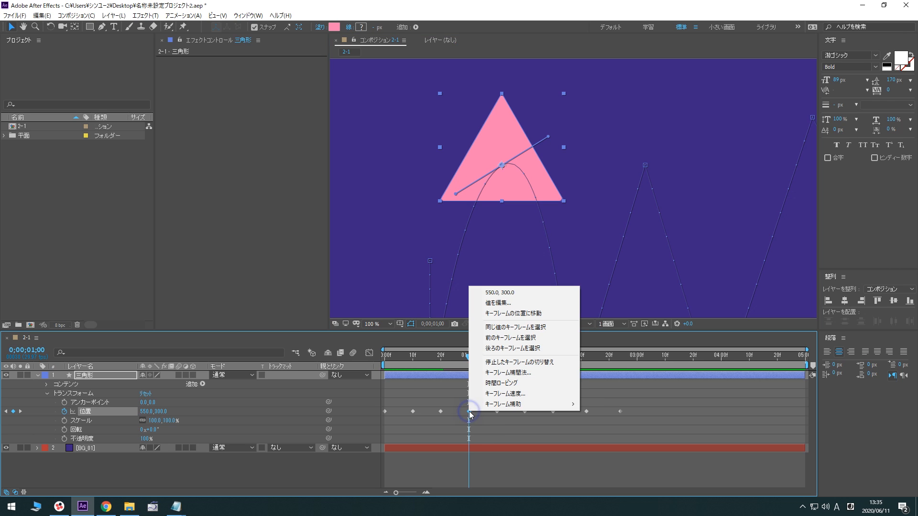
pyautogui.click(510, 373)
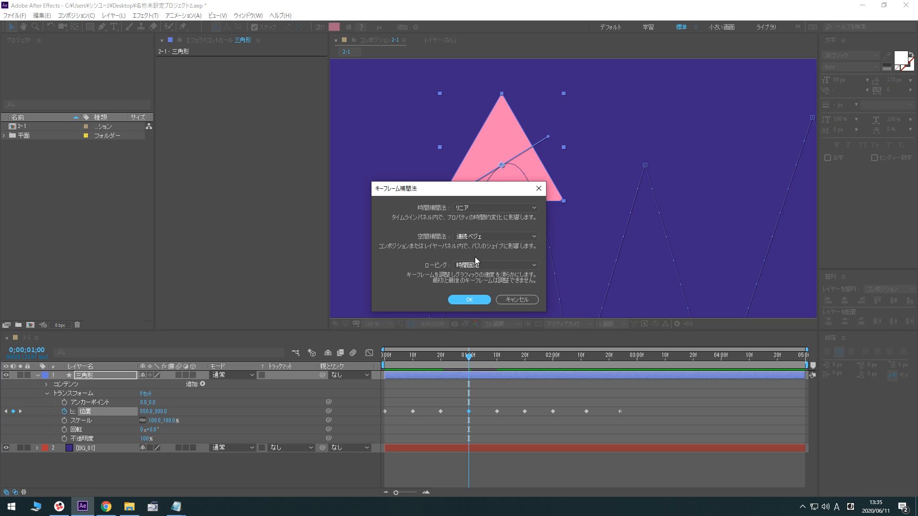
pyautogui.click(469, 299)
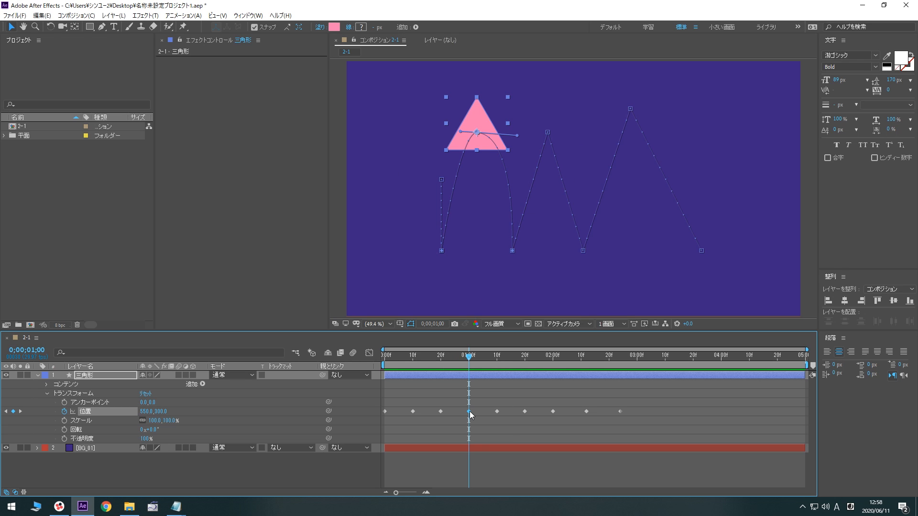
# Step: Set the spatial interpolation of the position keyframe at 0;00;01;00 to Auto Bezier (自動ベジェ)
pyautogui.rightClick(468, 411)
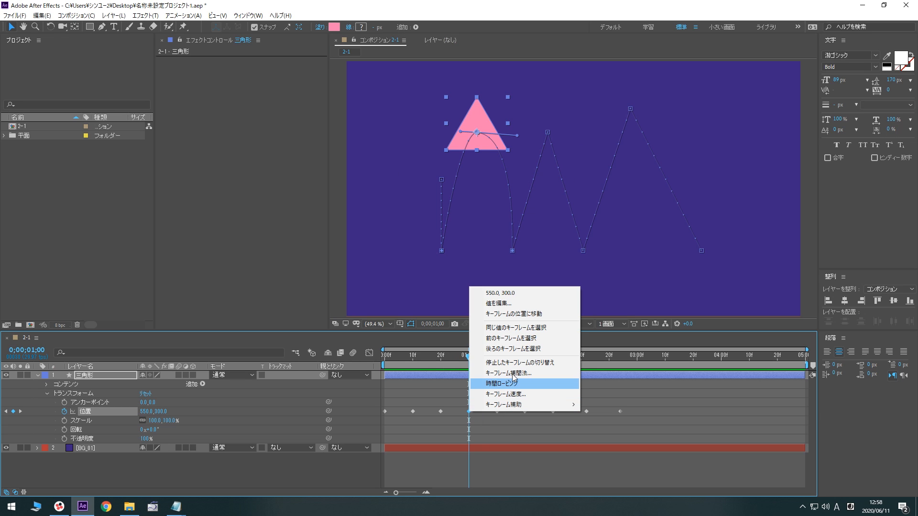
pyautogui.click(511, 373)
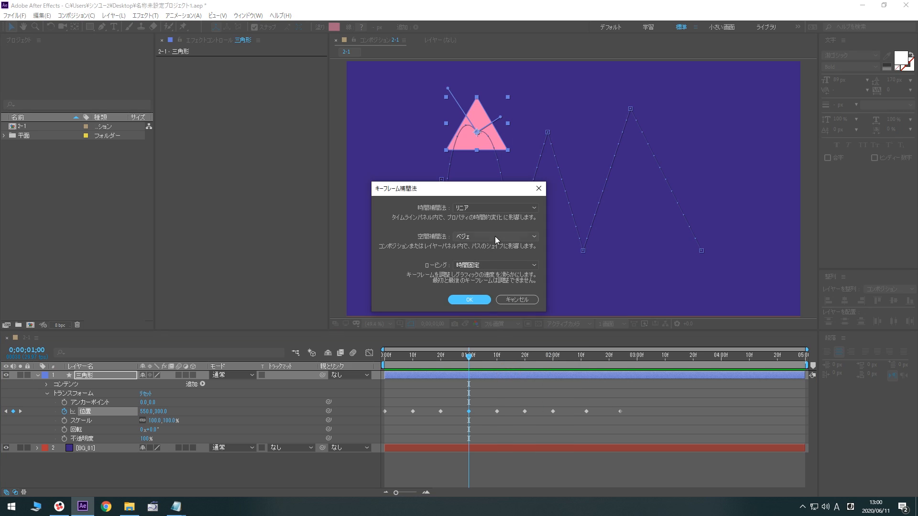
pyautogui.click(495, 238)
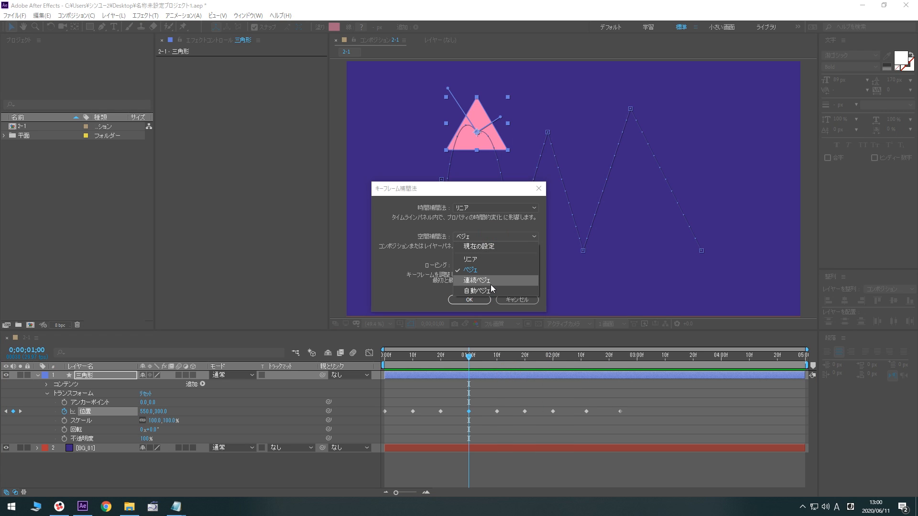
pyautogui.click(485, 291)
pyautogui.click(469, 300)
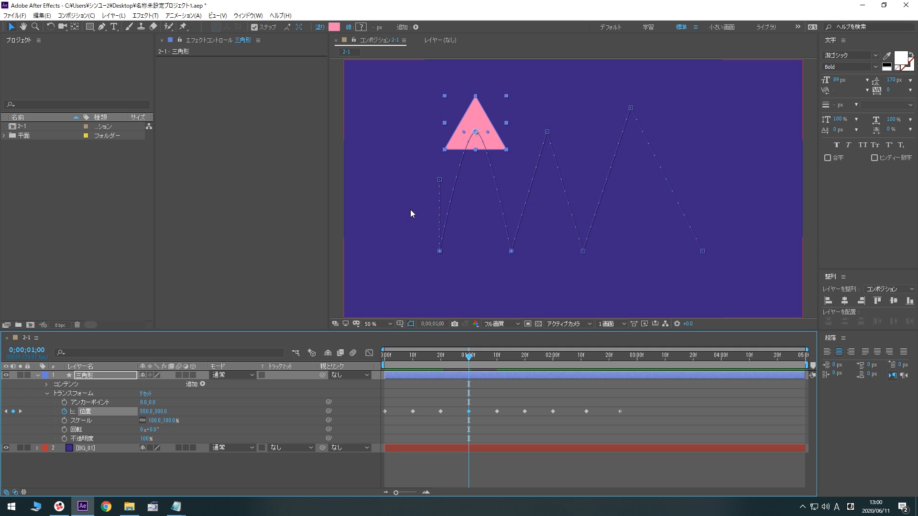
# Step: Examine the Auto Bezier keyframe's direction handles up close on the motion path, and preview the animation
pyautogui.press('/')
pyautogui.click(23, 27)
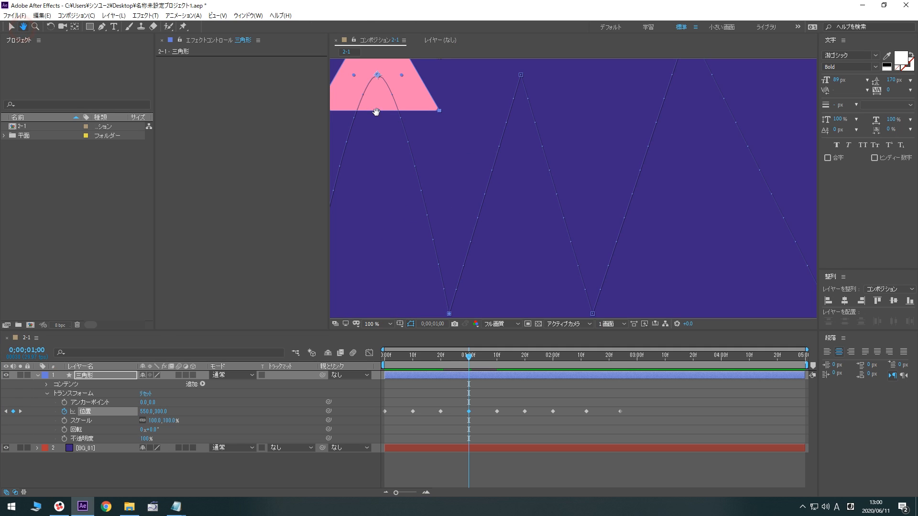
pyautogui.moveTo(376, 113); pyautogui.dragTo(499, 214)
pyautogui.click(10, 27)
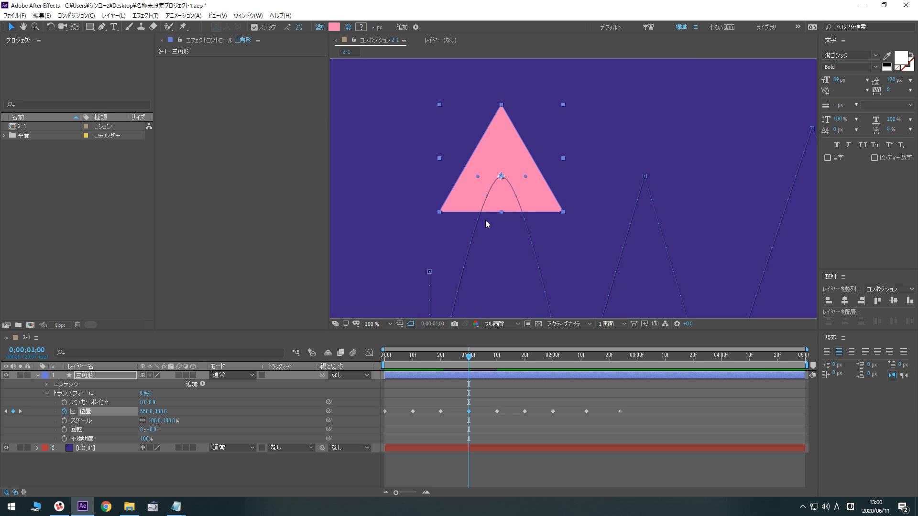
pyautogui.click(380, 325)
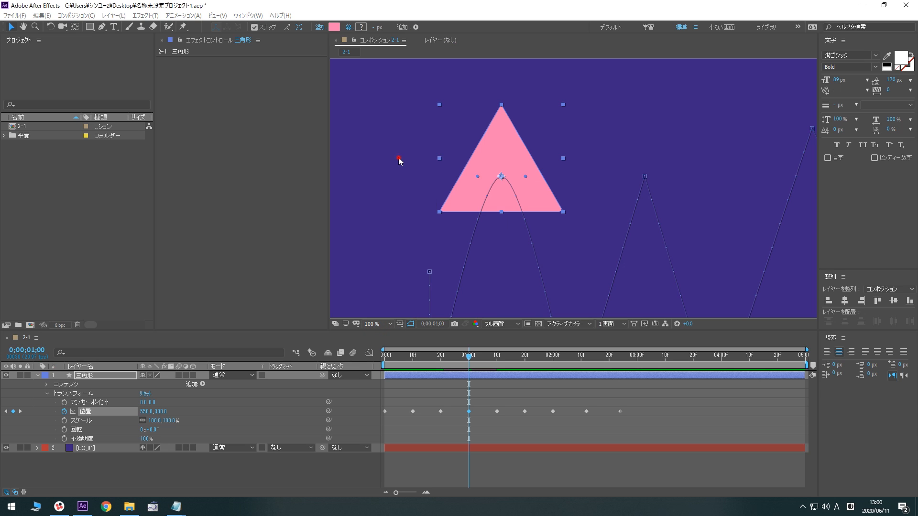
pyautogui.click(397, 152)
pyautogui.press('space')
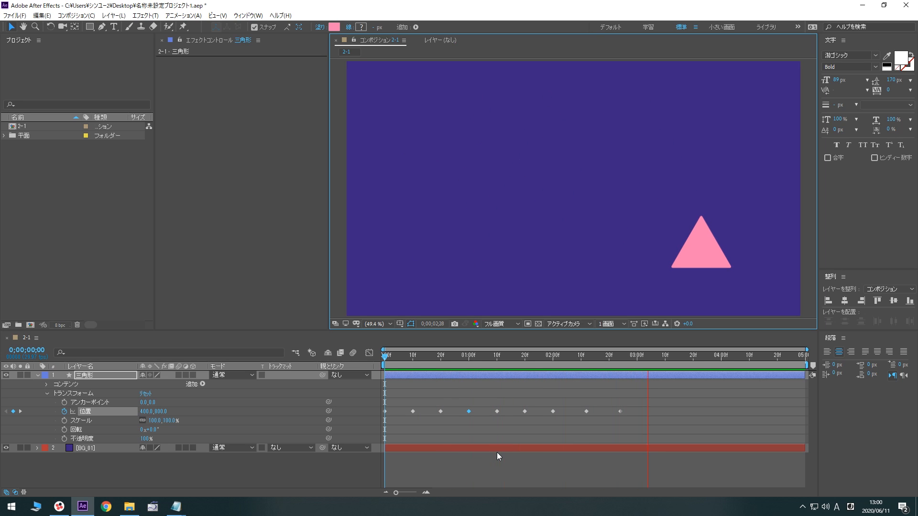
# Step: Check the roving setting in the Keyframe Interpolation options of the position keyframe at 0;00;01;00
pyautogui.click(468, 412)
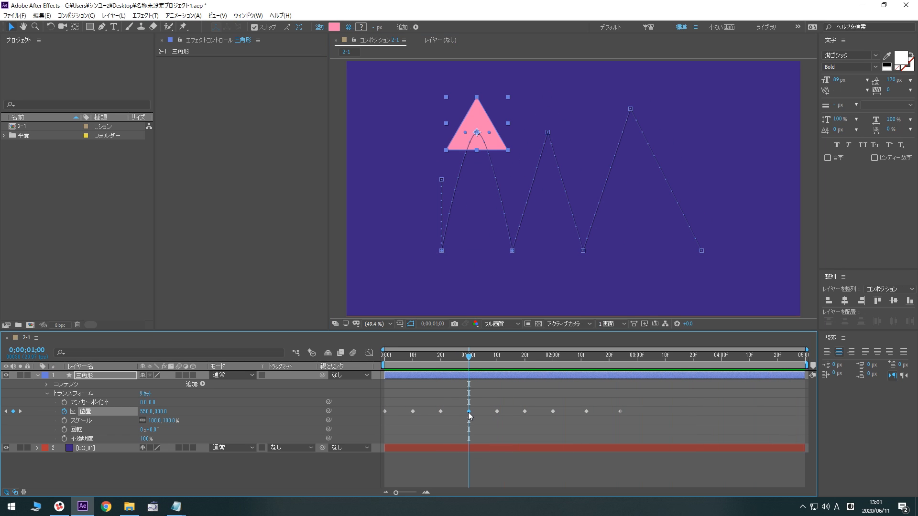
pyautogui.rightClick(469, 411)
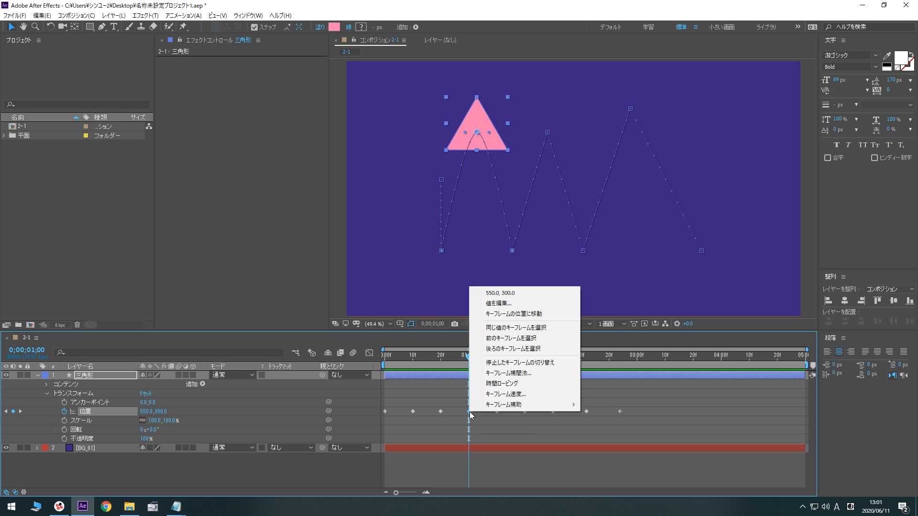
pyautogui.click(512, 373)
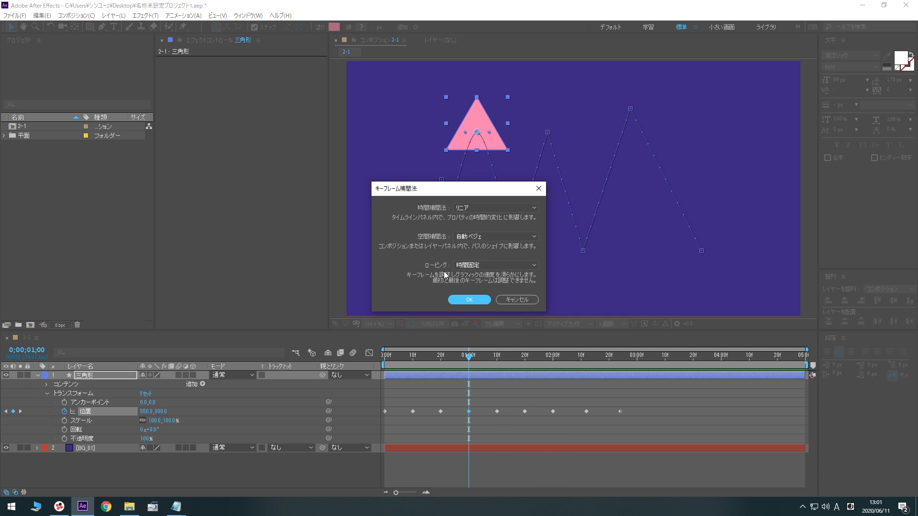
pyautogui.click(469, 302)
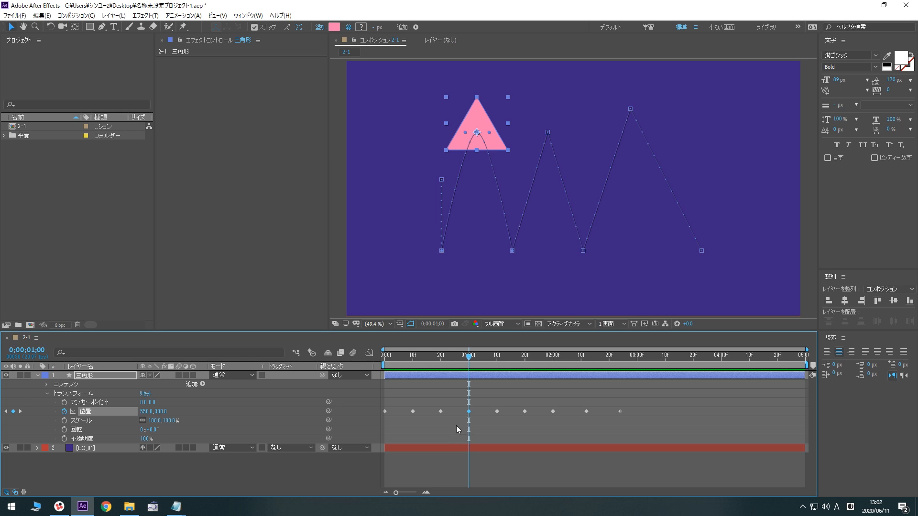
# Step: Shift the position keyframes from 0;00;01;00 onward so that the first of them sits at 0;00;02;00, and preview the motion
pyautogui.moveTo(457, 409); pyautogui.dragTo(637, 429)
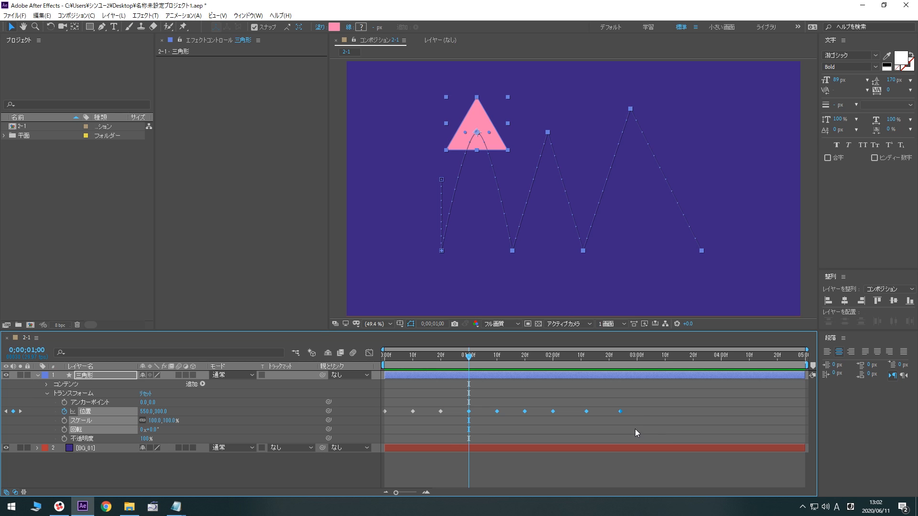
pyautogui.click(552, 361)
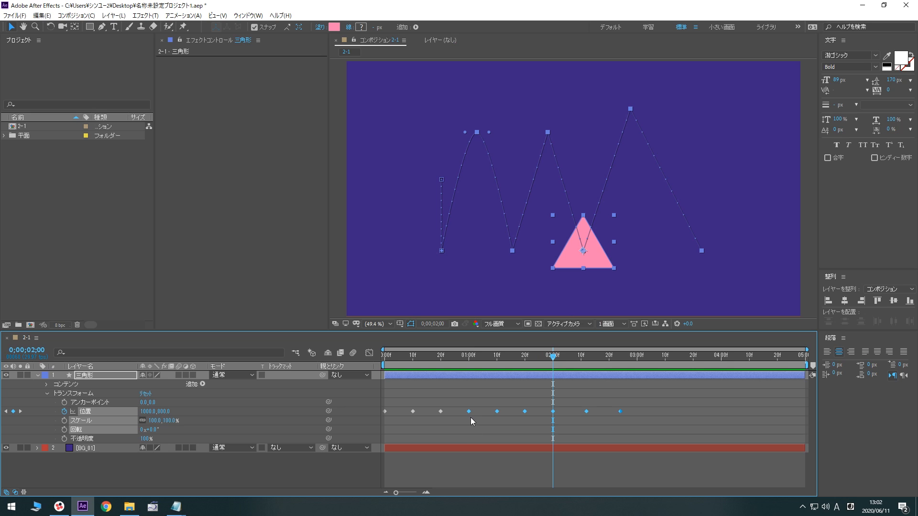
pyautogui.moveTo(470, 411); pyautogui.dragTo(553, 423)
pyautogui.press('space')
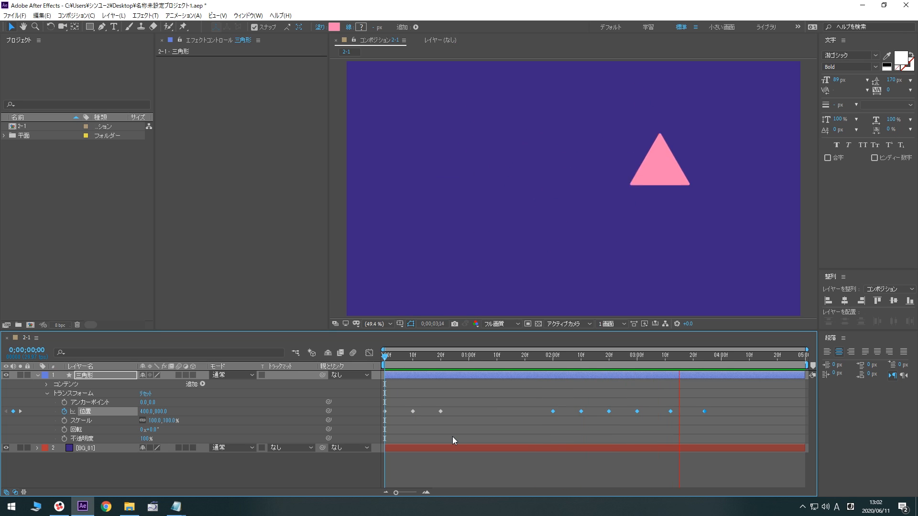
# Step: Set the roving of the position keyframe at 0;00;02;00 to Rove Across Time (時間ロービング), and preview the motion
pyautogui.click(553, 412)
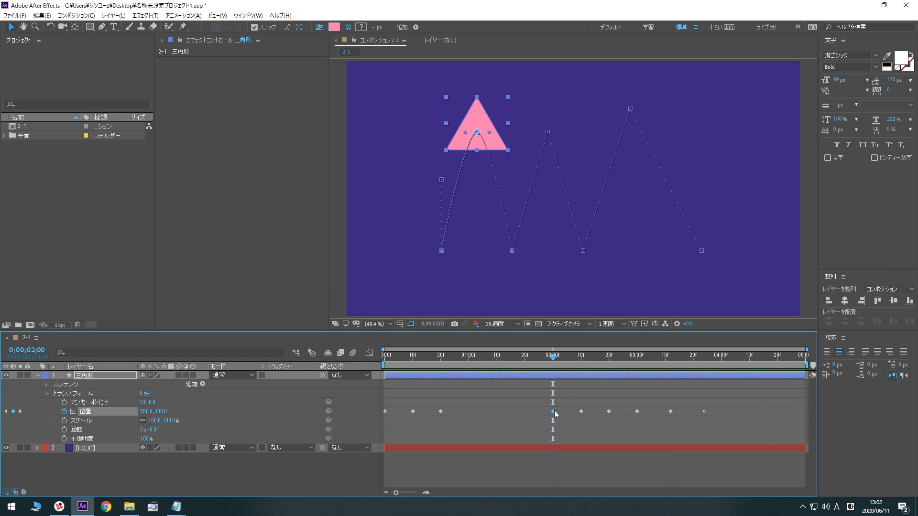
pyautogui.rightClick(554, 411)
pyautogui.click(609, 372)
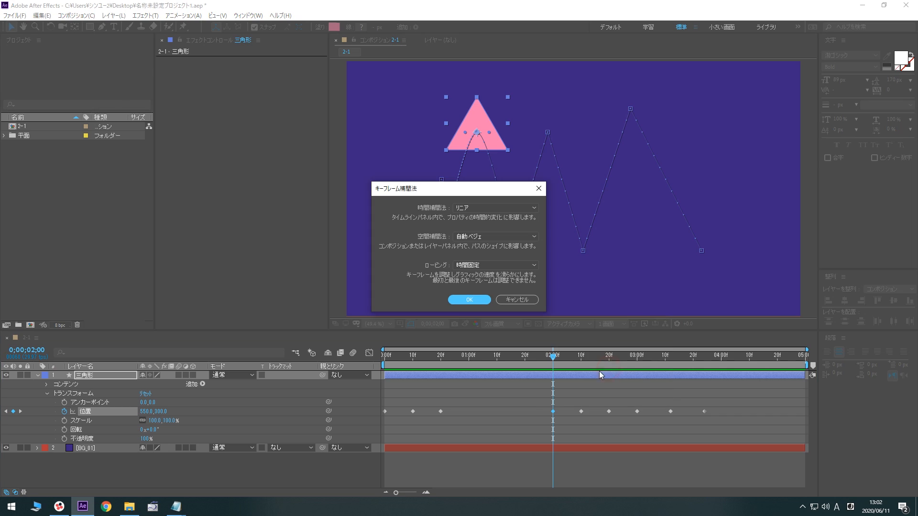
pyautogui.click(495, 265)
pyautogui.click(496, 276)
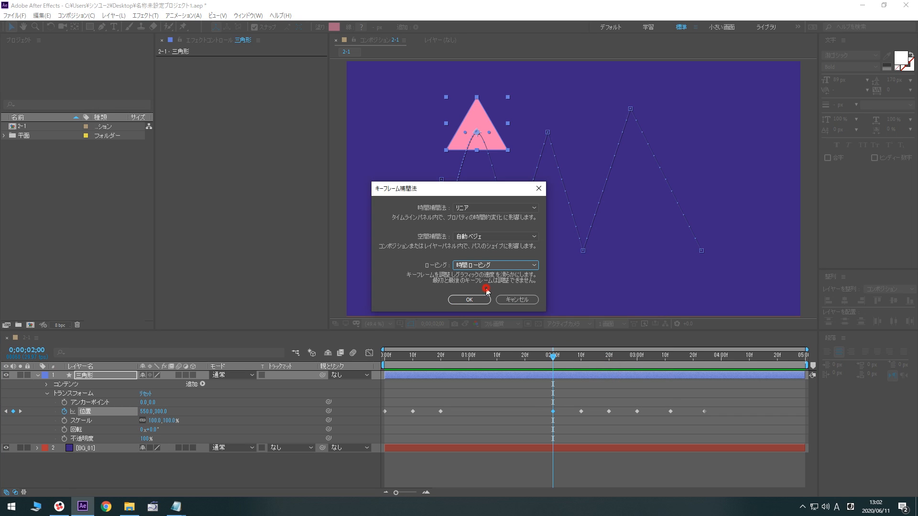
pyautogui.click(472, 299)
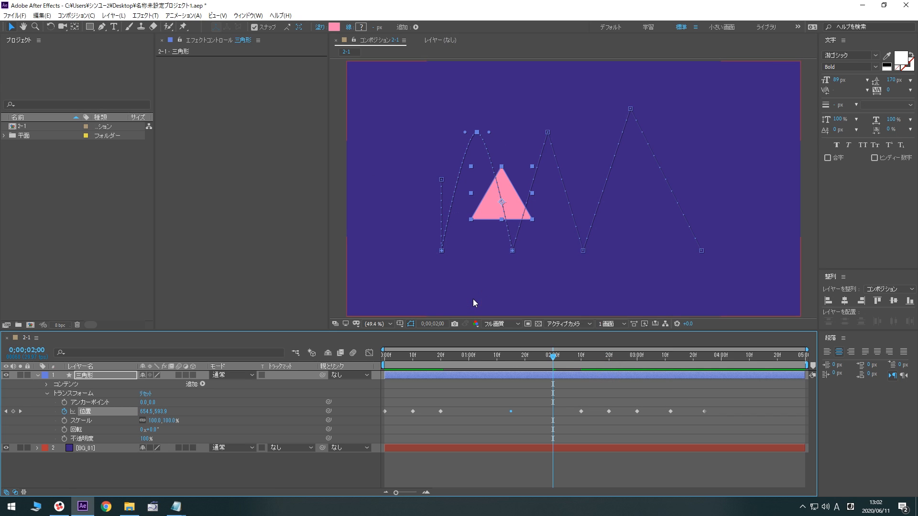
pyautogui.click(511, 361)
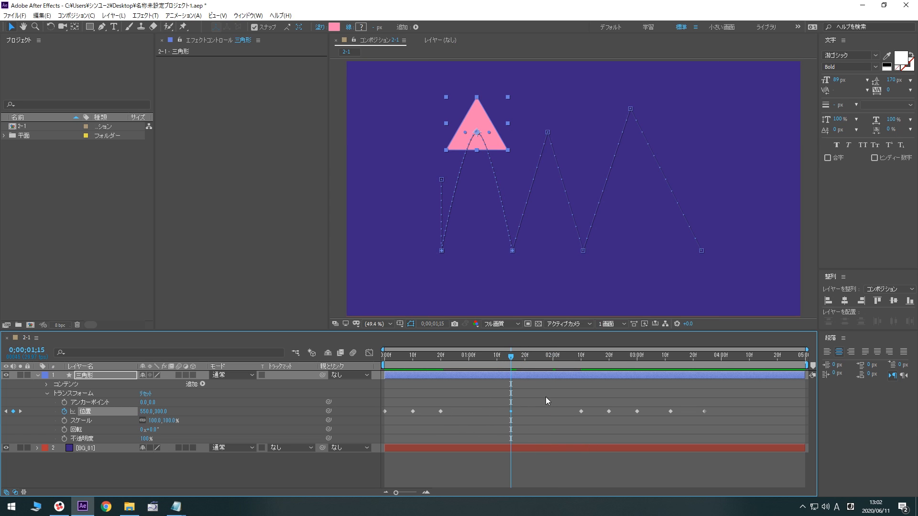
pyautogui.press('space')
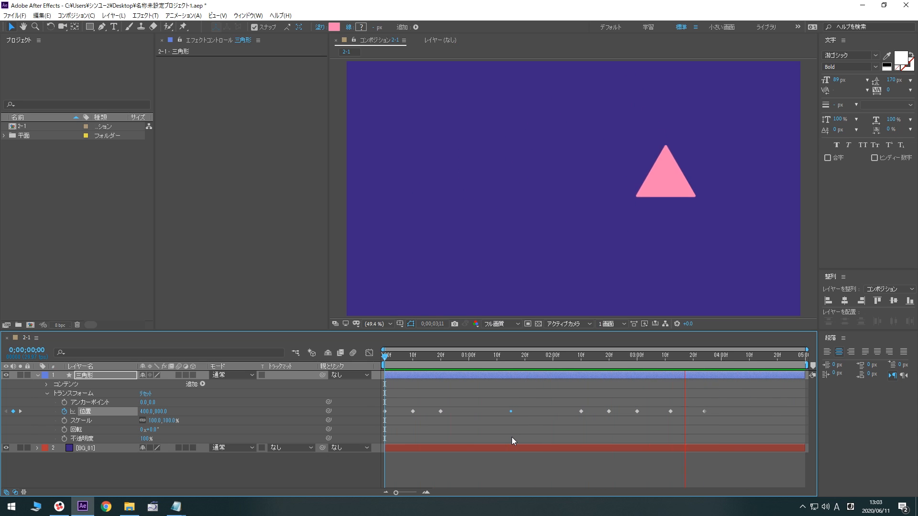
pyautogui.press('space')
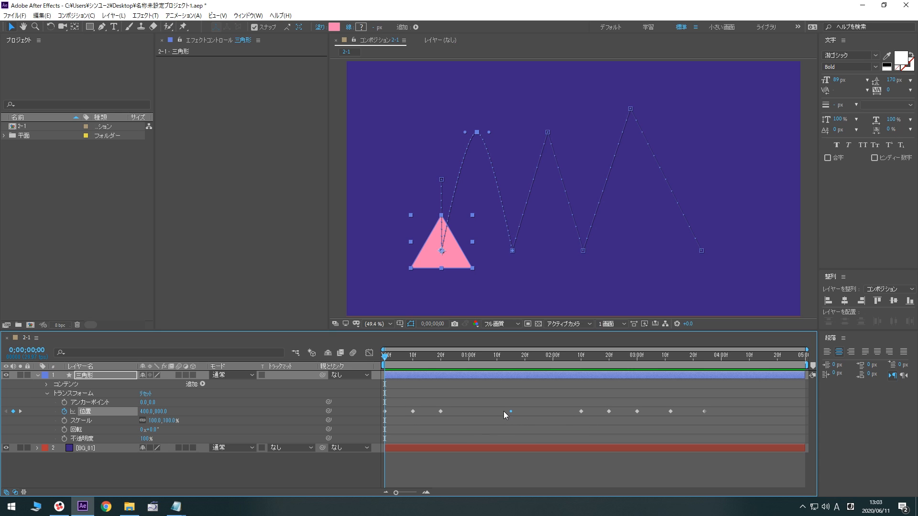
# Step: Check whether roving can be set in the Keyframe Interpolation options of the first and last position keyframes
pyautogui.rightClick(386, 412)
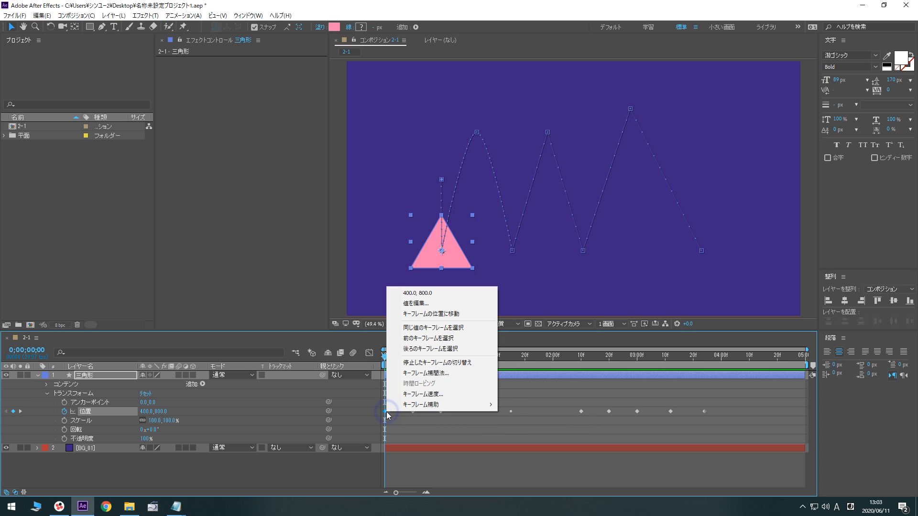
pyautogui.click(435, 374)
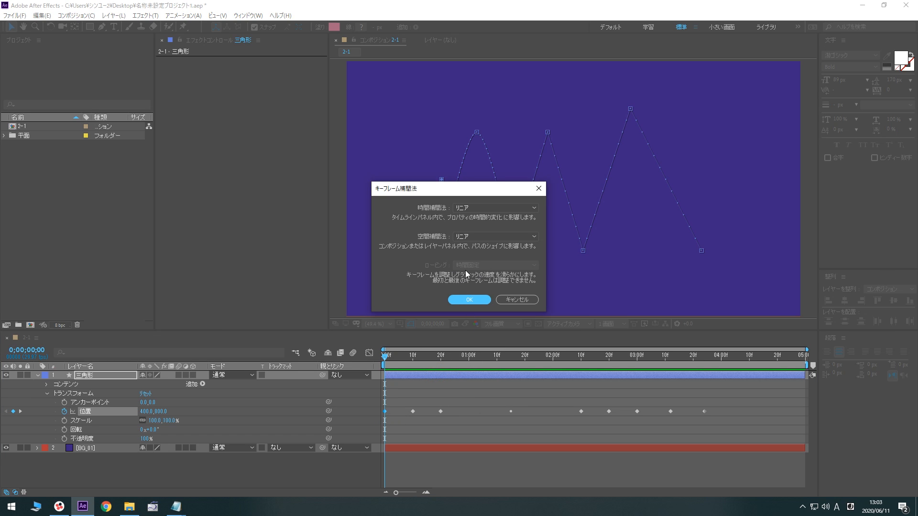
pyautogui.click(475, 300)
pyautogui.click(704, 357)
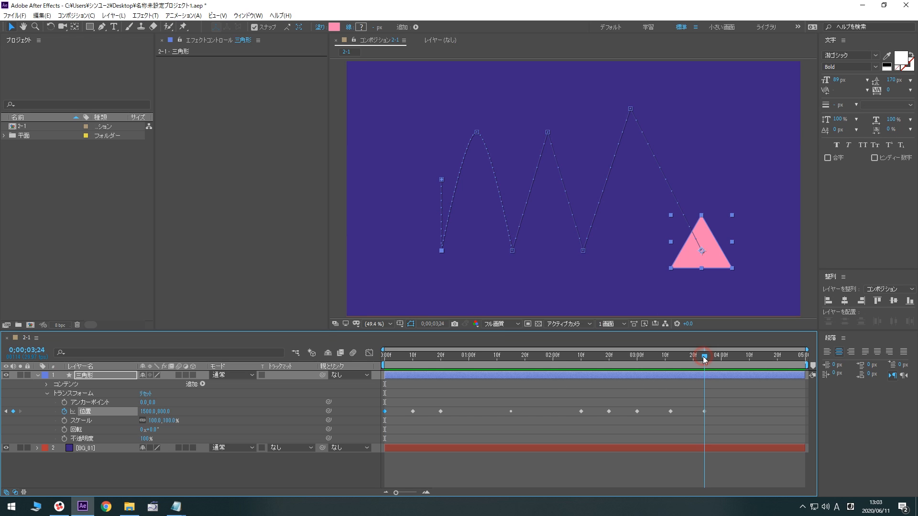
pyautogui.rightClick(704, 412)
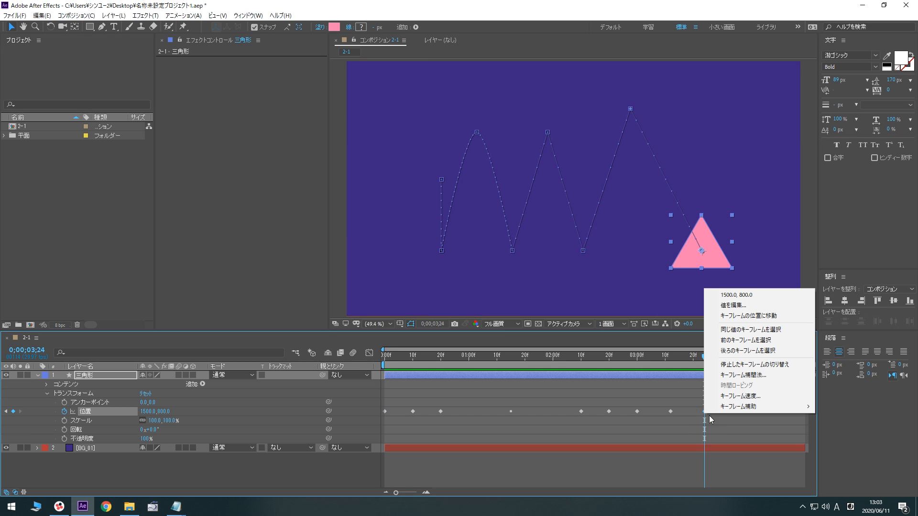
pyautogui.click(743, 374)
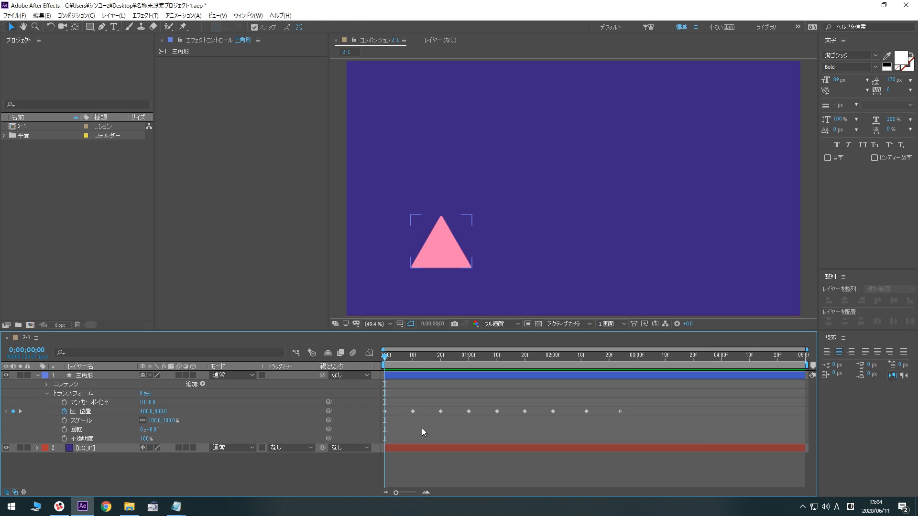
# Step: Set the spatial interpolation of the straight-cornered position keyframe at 0;00;01;00 to Continuous Bezier (連続ベジェ), and preview the motion
pyautogui.moveTo(460, 355); pyautogui.dragTo(469, 357)
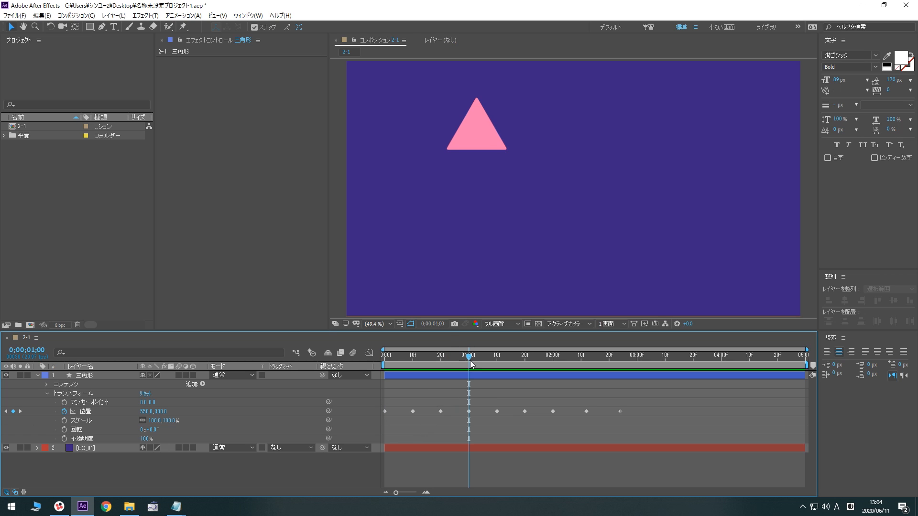
pyautogui.rightClick(469, 409)
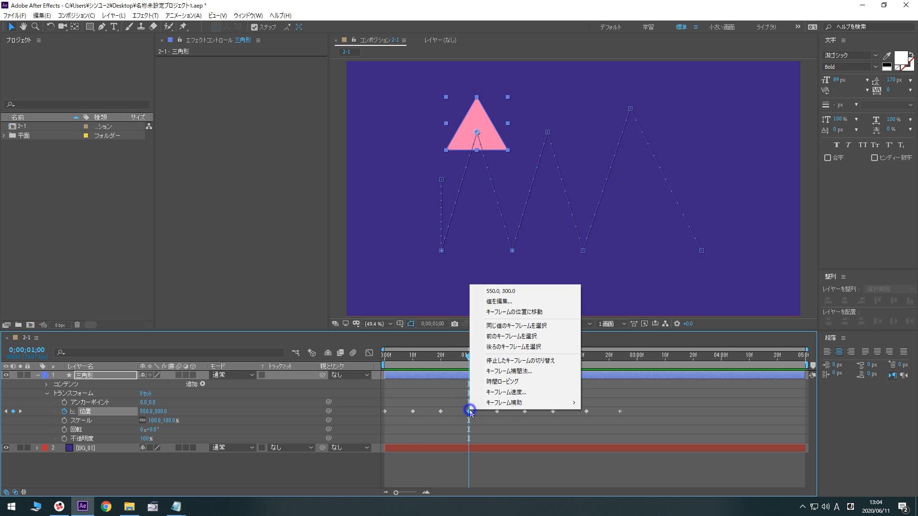
pyautogui.click(513, 371)
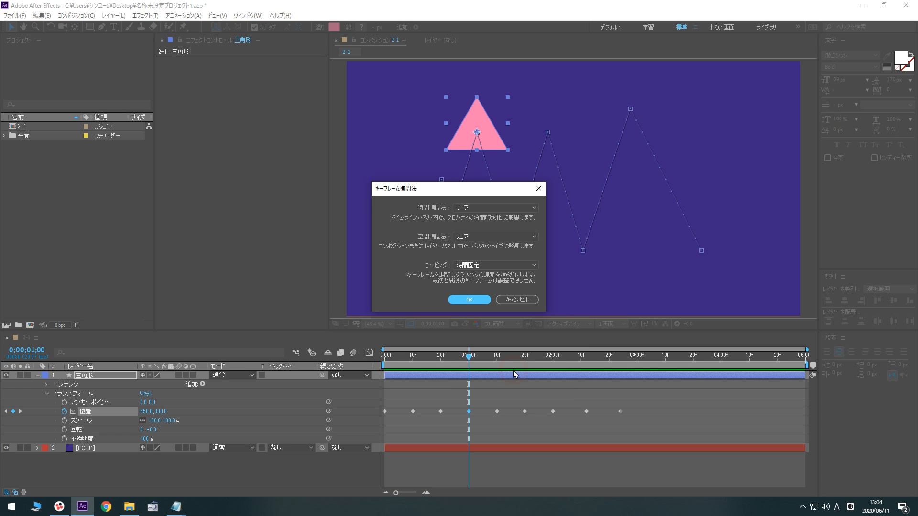
pyautogui.click(490, 239)
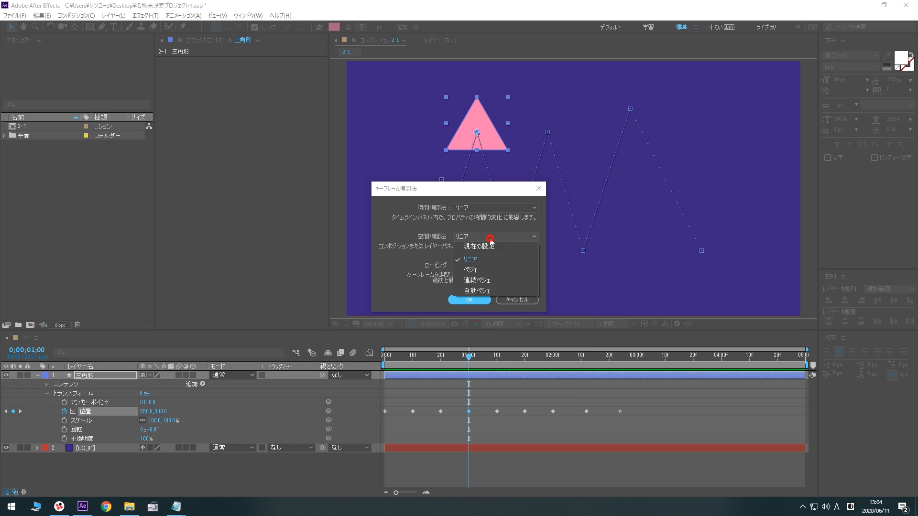
pyautogui.click(495, 277)
pyautogui.click(477, 298)
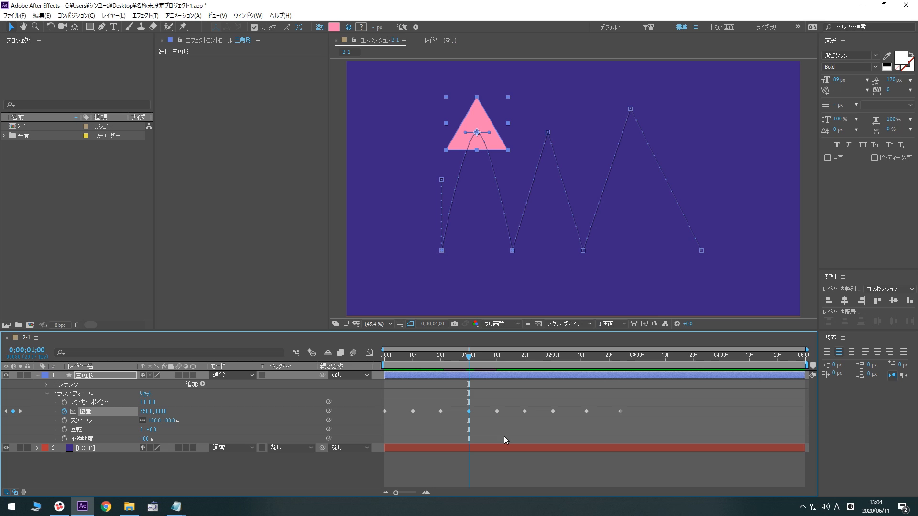
pyautogui.press('space')
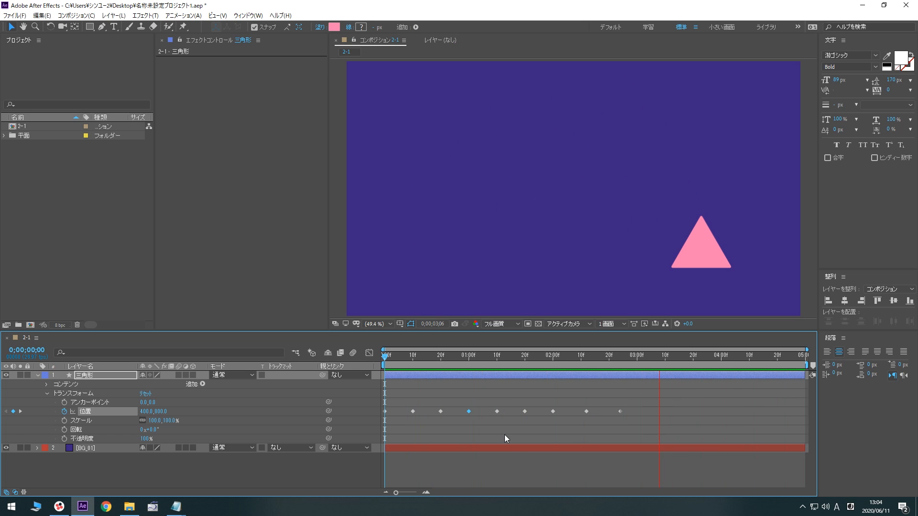
# Step: Set the spatial interpolation of the position keyframe at 0;00;01;20 to Continuous Bezier (連続ベジェ), and preview the motion
pyautogui.moveTo(520, 358); pyautogui.dragTo(524, 359)
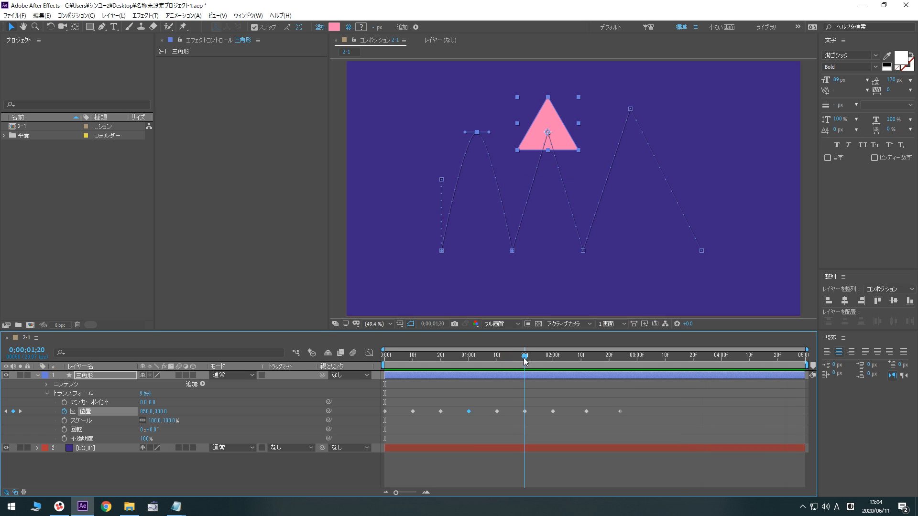
pyautogui.rightClick(526, 412)
pyautogui.click(550, 373)
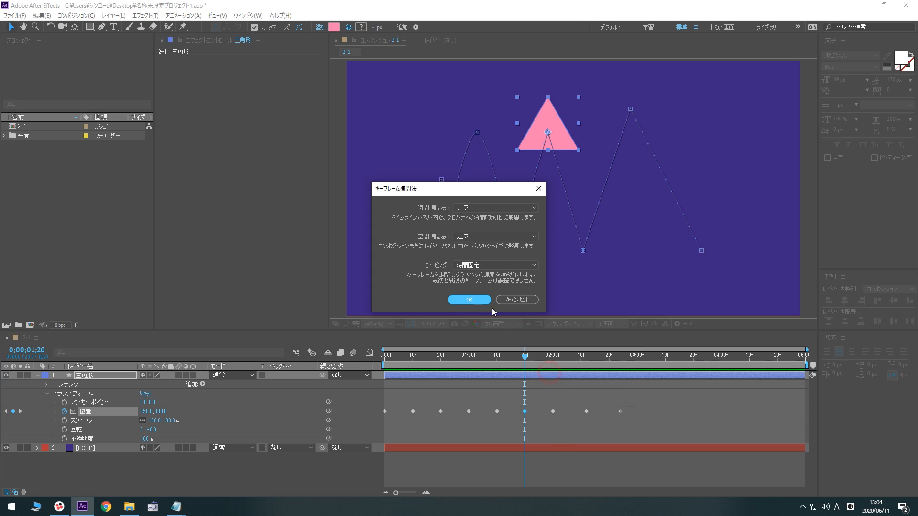
pyautogui.click(481, 237)
pyautogui.click(478, 281)
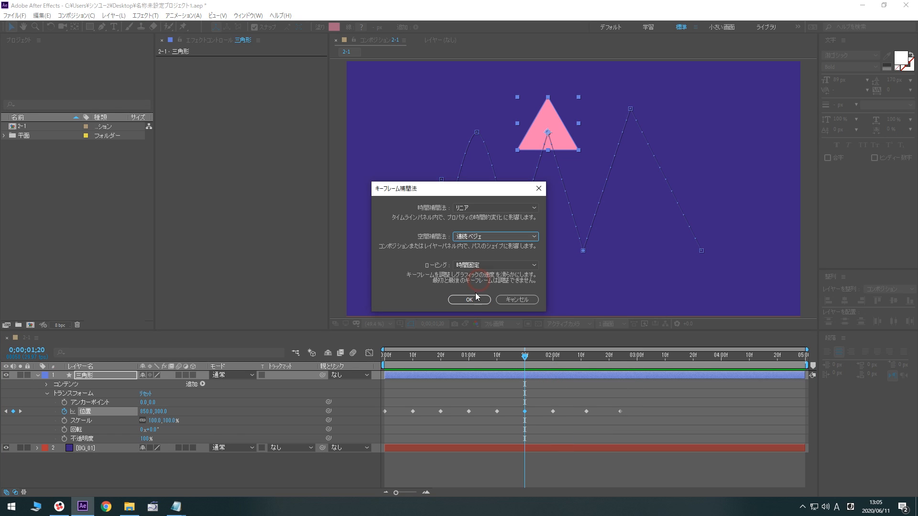
pyautogui.click(469, 300)
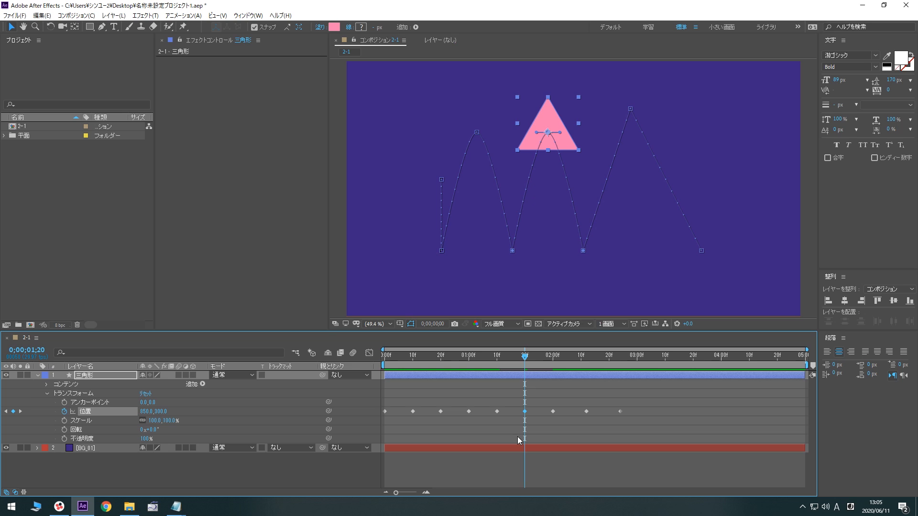
pyautogui.press('Home')
pyautogui.press('space')
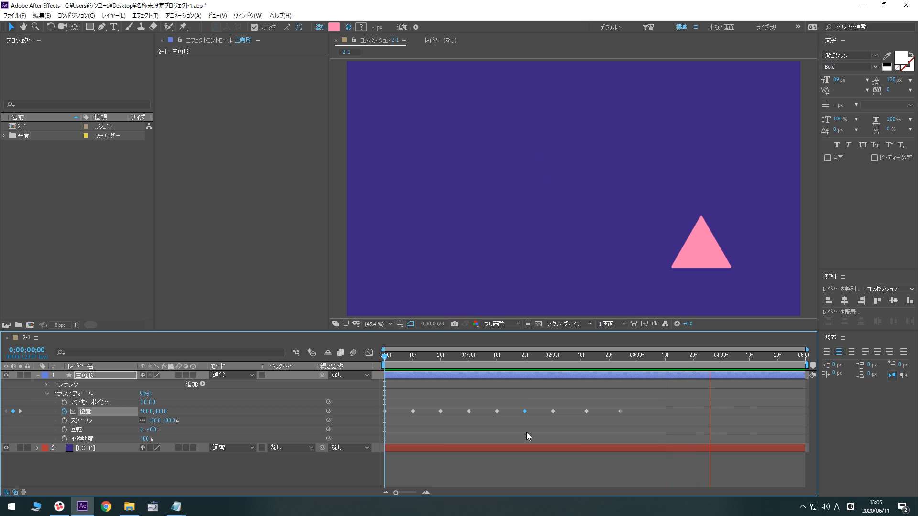
# Step: Set the spatial interpolation of the position keyframe at 0;00;02;12 to Bezier (ベジェ), and preview the motion
pyautogui.click(583, 364)
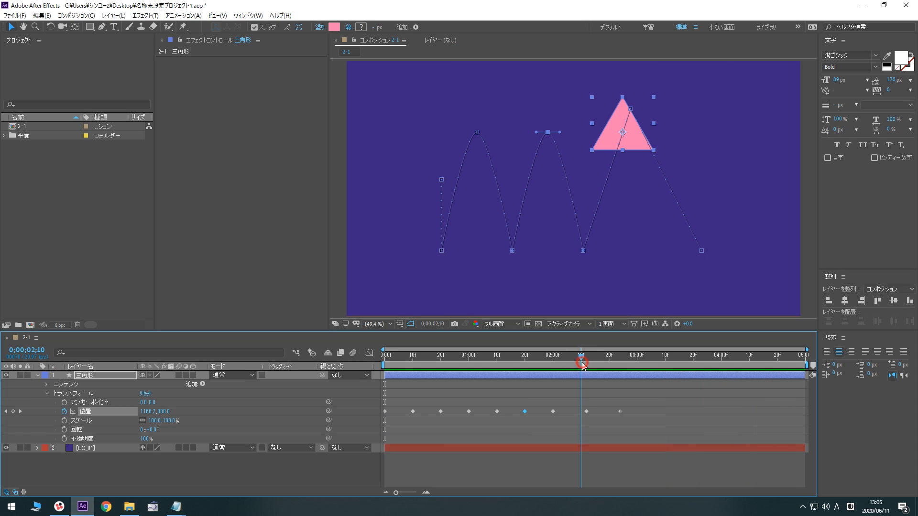
pyautogui.click(585, 364)
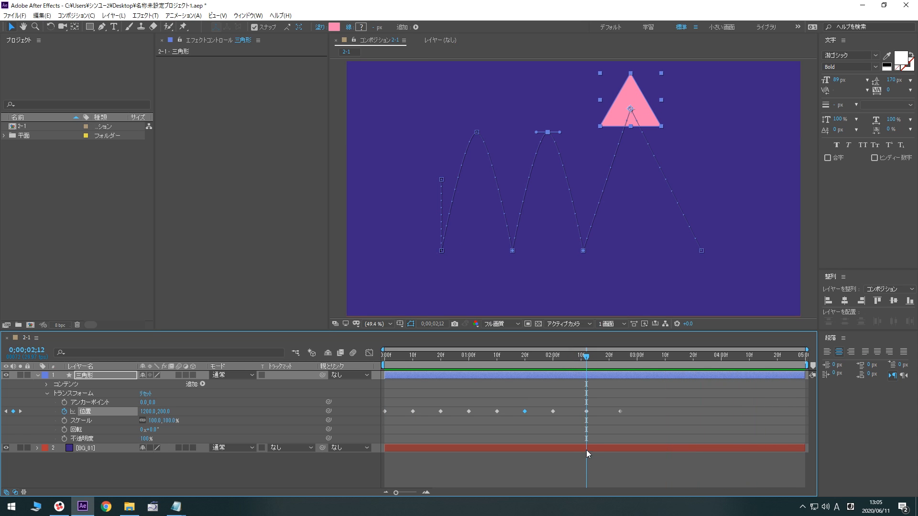
pyautogui.click(586, 412)
pyautogui.rightClick(587, 412)
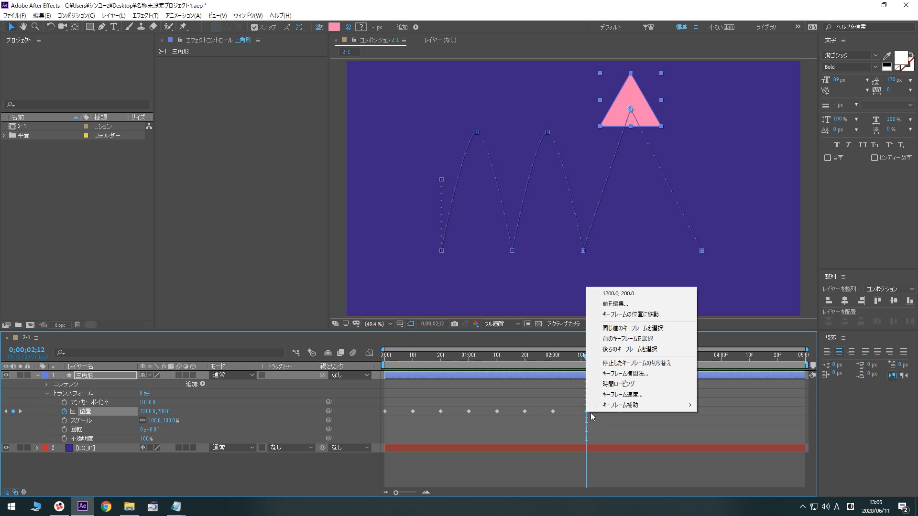
pyautogui.click(631, 378)
pyautogui.click(477, 237)
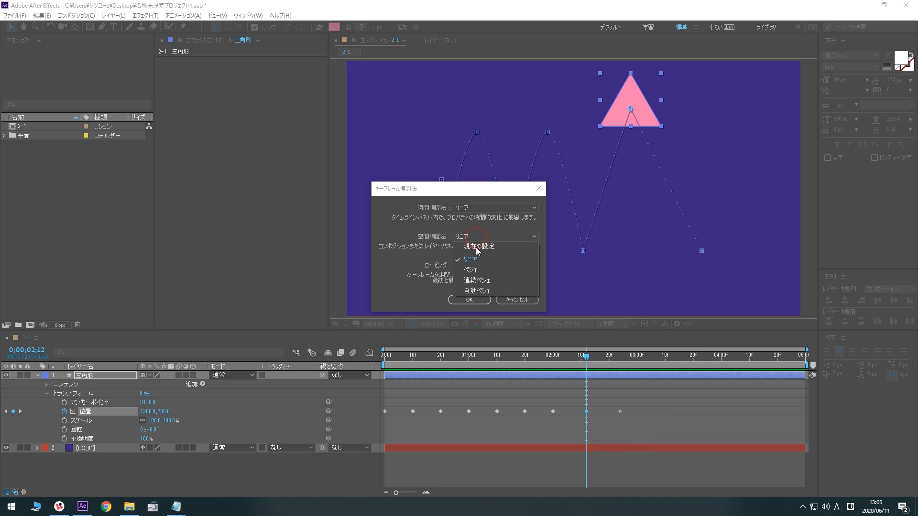
pyautogui.click(477, 270)
pyautogui.click(469, 300)
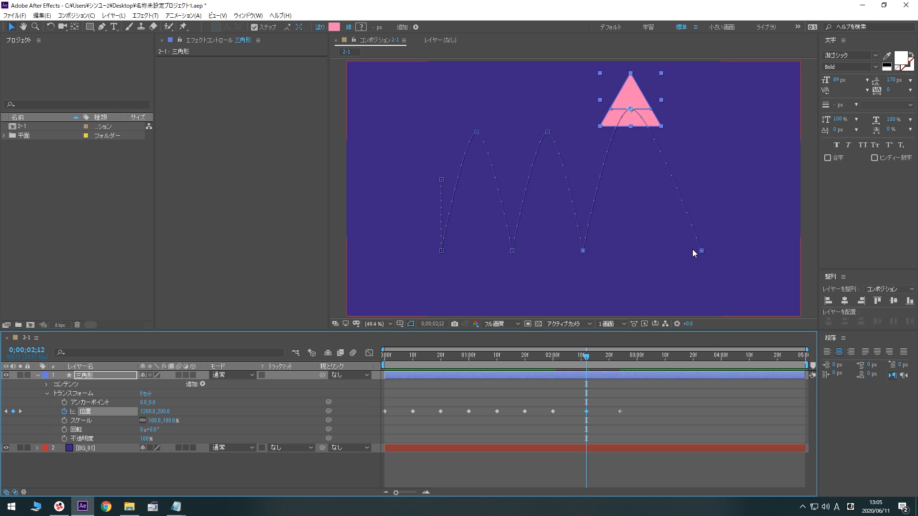
pyautogui.press('space')
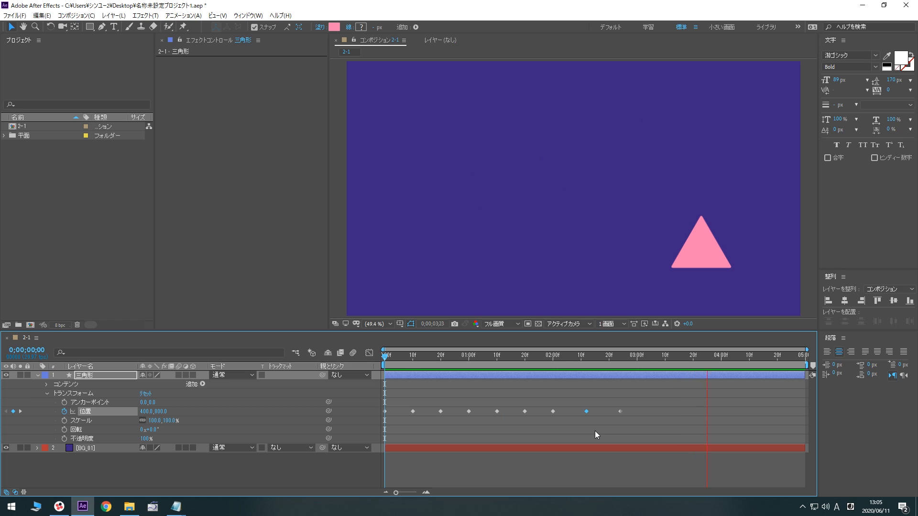
pyautogui.click(595, 431)
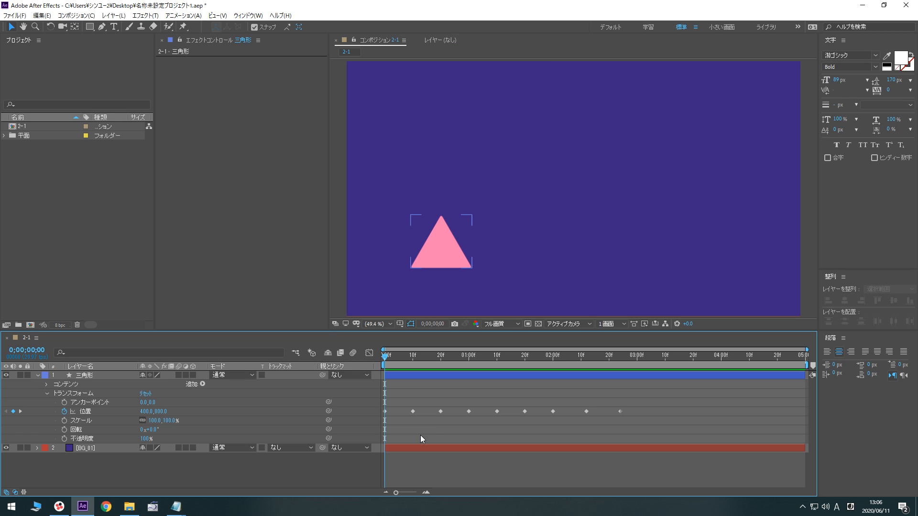
# Step: Apply Easy Ease (イージーイーズ) to the four position keyframes at 0;00;00;10, 0;00;01;00, 0;00;01;20 and 0;00;02;12, and preview the motion
pyautogui.click(414, 411)
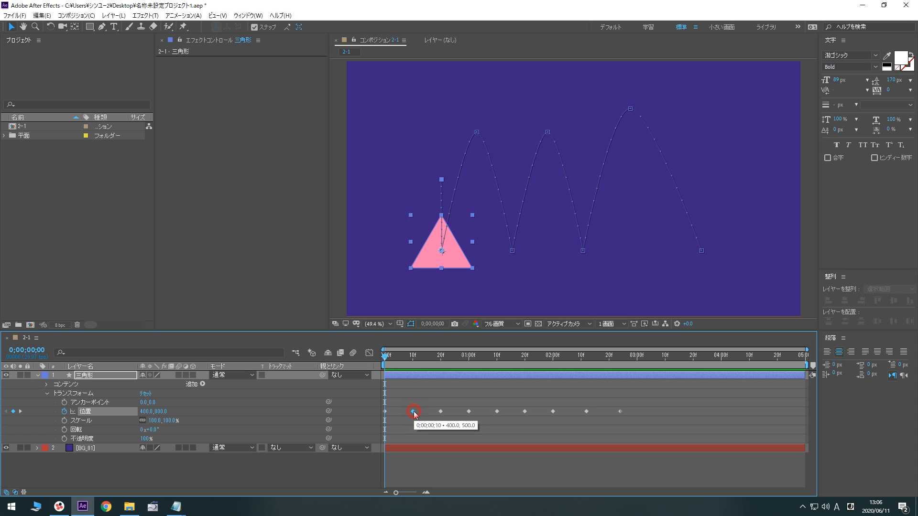
pyautogui.keyDown('shift'); pyautogui.click(470, 411); pyautogui.keyUp('shift')
pyautogui.keyDown('shift'); pyautogui.click(526, 411); pyautogui.keyUp('shift')
pyautogui.keyDown('shift'); pyautogui.click(587, 412); pyautogui.keyUp('shift')
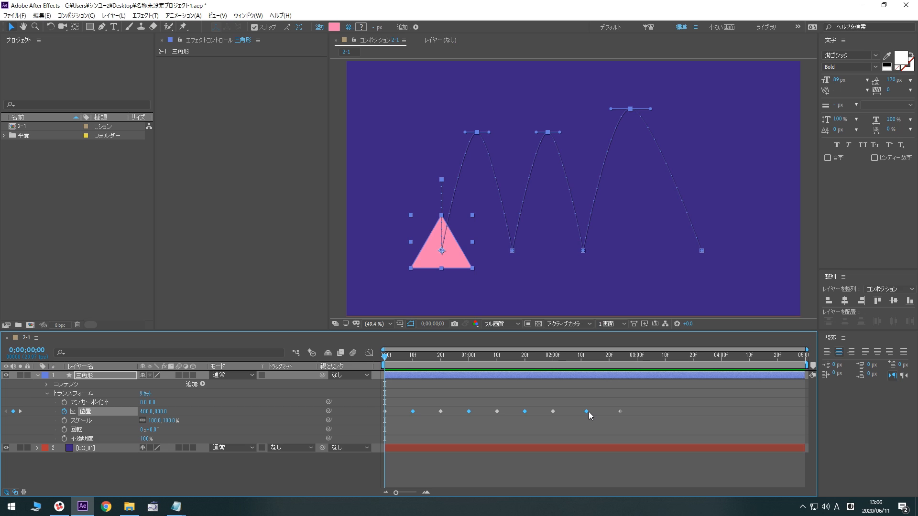
pyautogui.rightClick(587, 412)
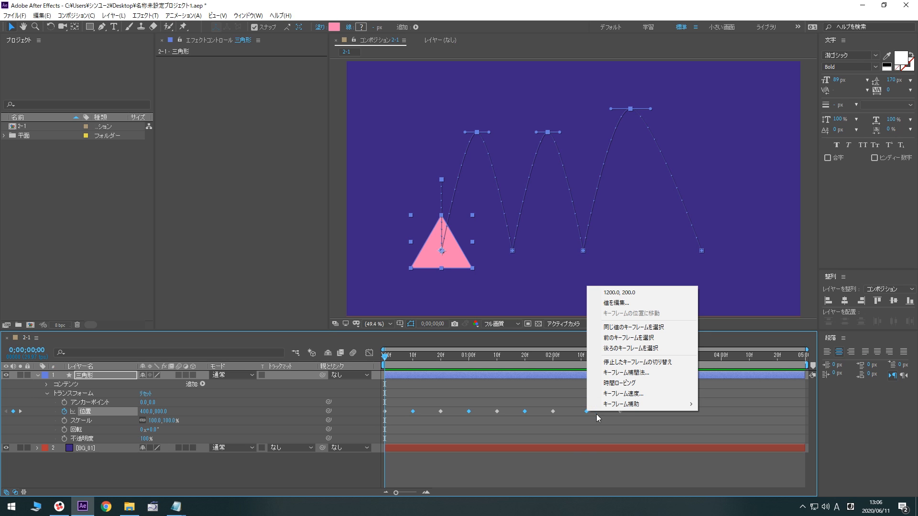
pyautogui.moveTo(661, 404)
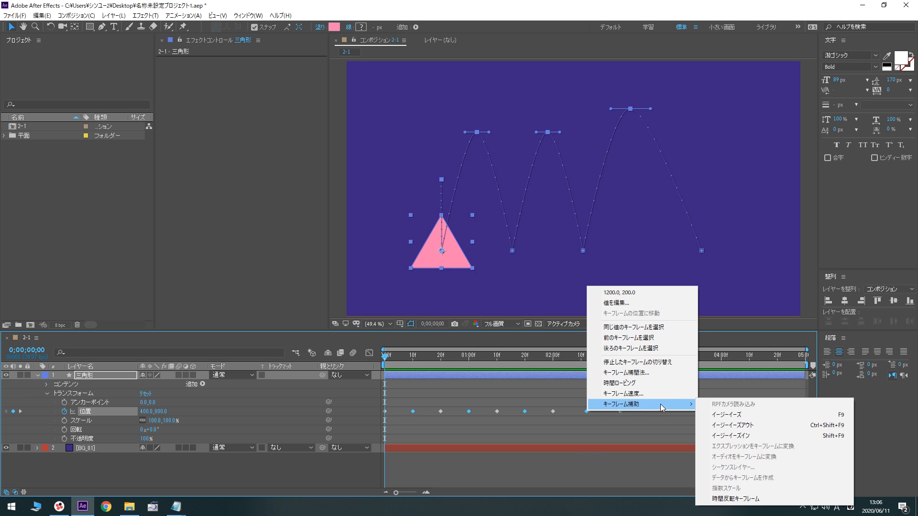
pyautogui.click(707, 414)
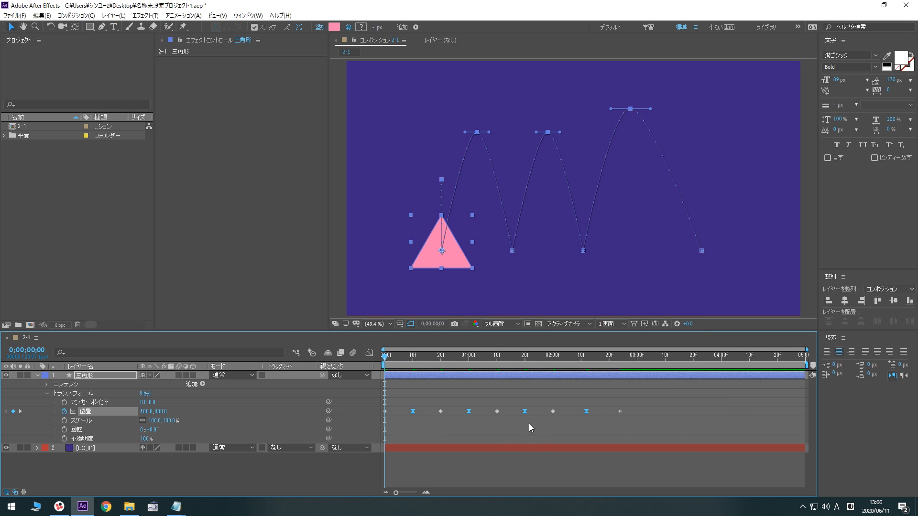
pyautogui.press('space')
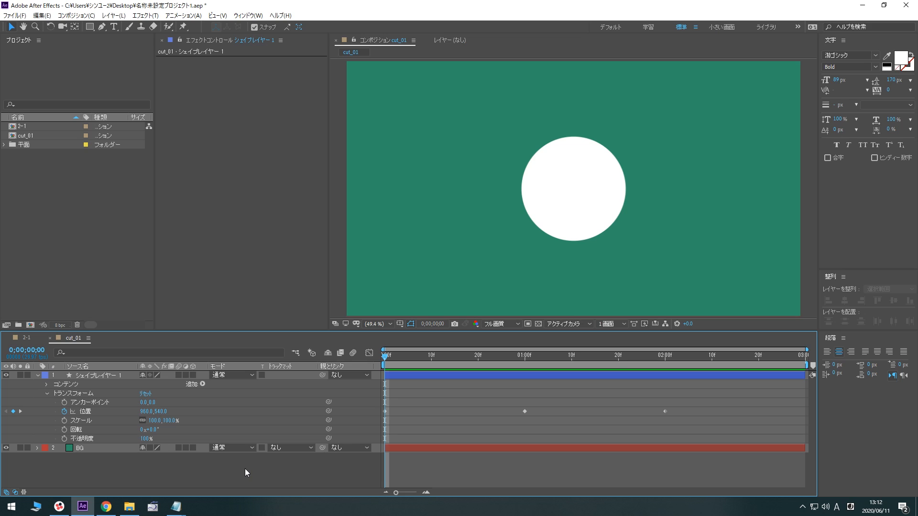
# Step: Preview the white circle's position animation in the cut_01 composition
pyautogui.click(444, 411)
pyautogui.click(316, 478)
pyautogui.press('space')
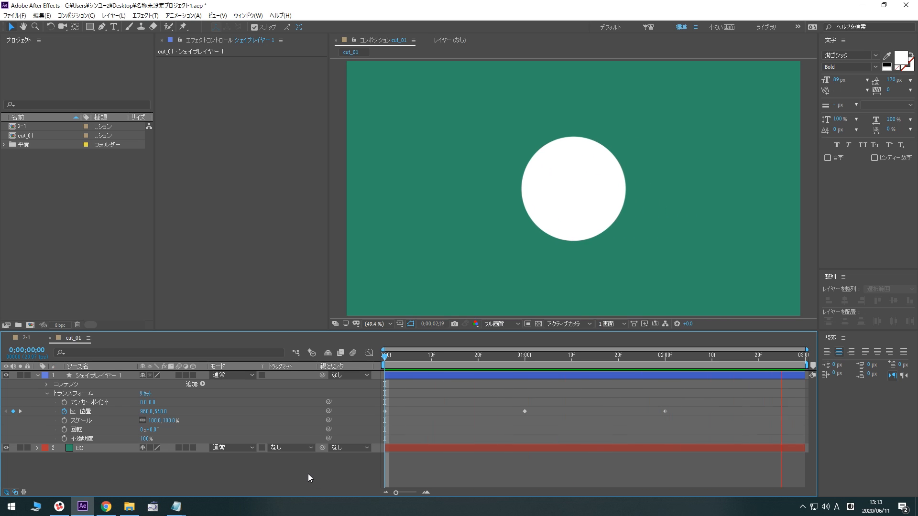
pyautogui.press('space')
# Step: Display the circle's Position (位置) animation as a speed graph (速度グラフ) in the Graph Editor, and preview the motion
pyautogui.click(369, 354)
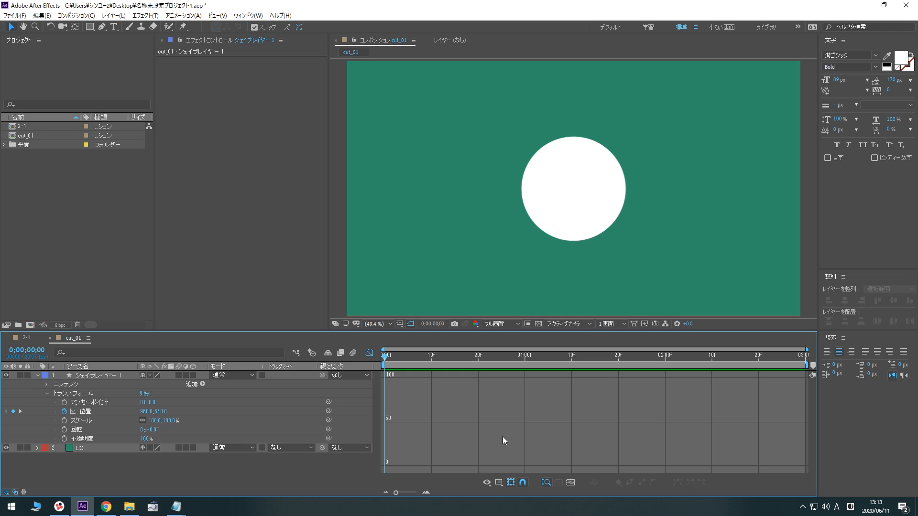
pyautogui.click(499, 483)
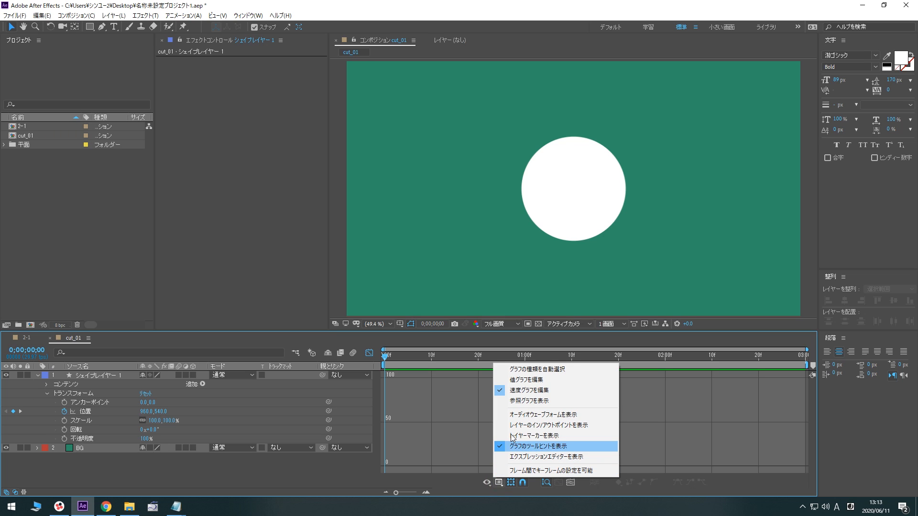
pyautogui.click(531, 391)
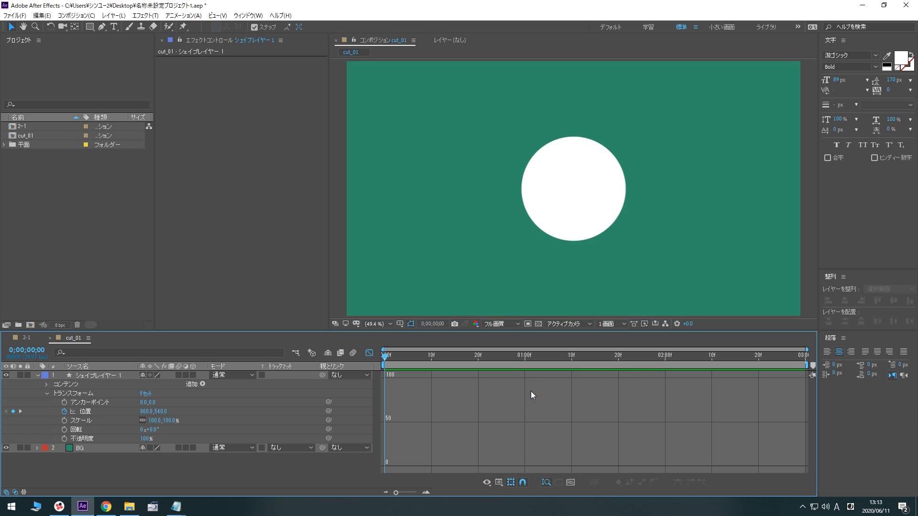
pyautogui.click(87, 411)
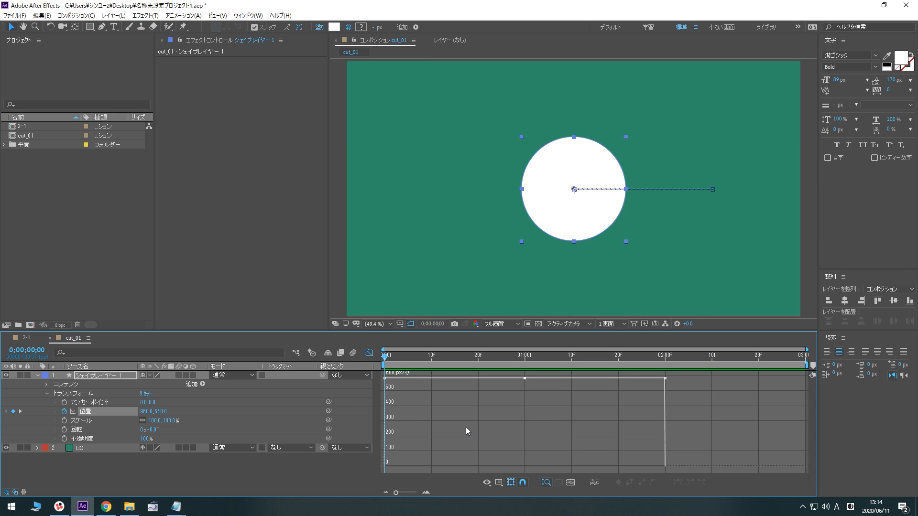
pyautogui.press('space')
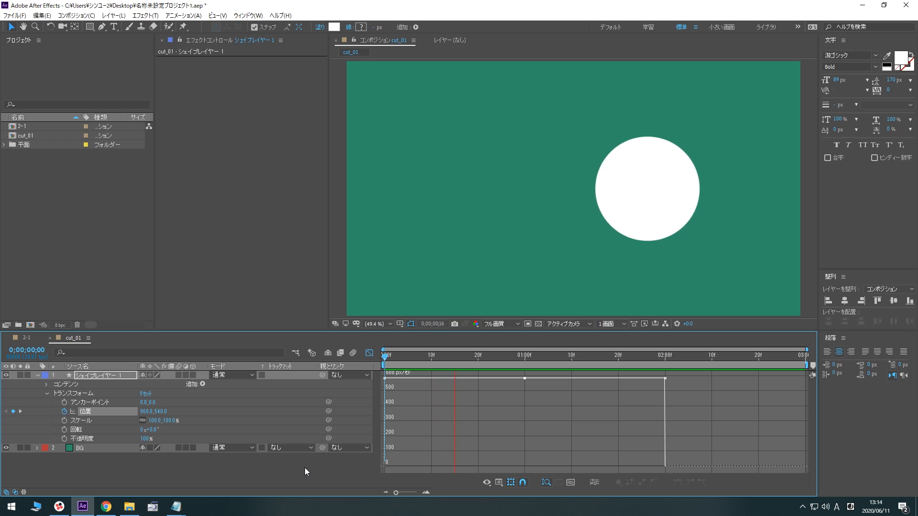
pyautogui.press('space')
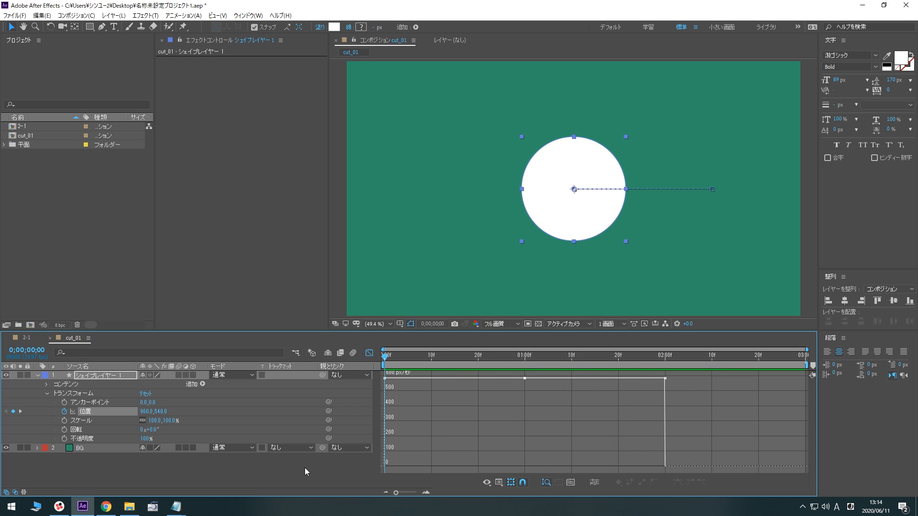
# Step: Try converting the circle's position keyframe at 0;00;01;00 to Hold, preview the motion, and undo the conversion
pyautogui.click(524, 360)
pyautogui.click(525, 379)
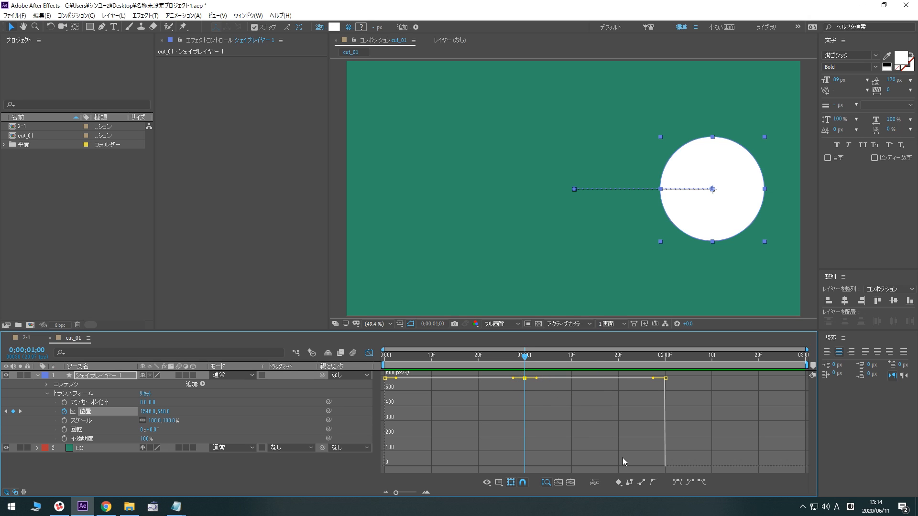
pyautogui.click(631, 483)
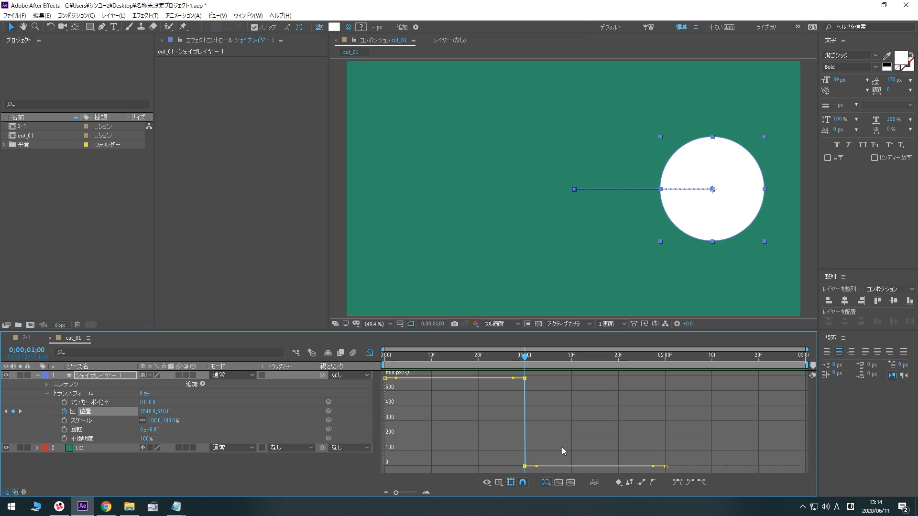
pyautogui.press('Home')
pyautogui.press('space')
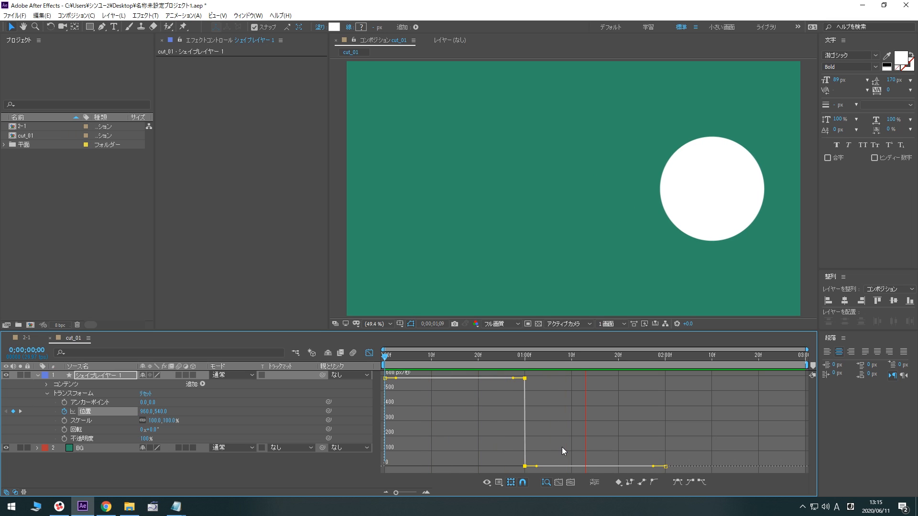
pyautogui.press('space')
pyautogui.hotkey('ctrl', 'z')
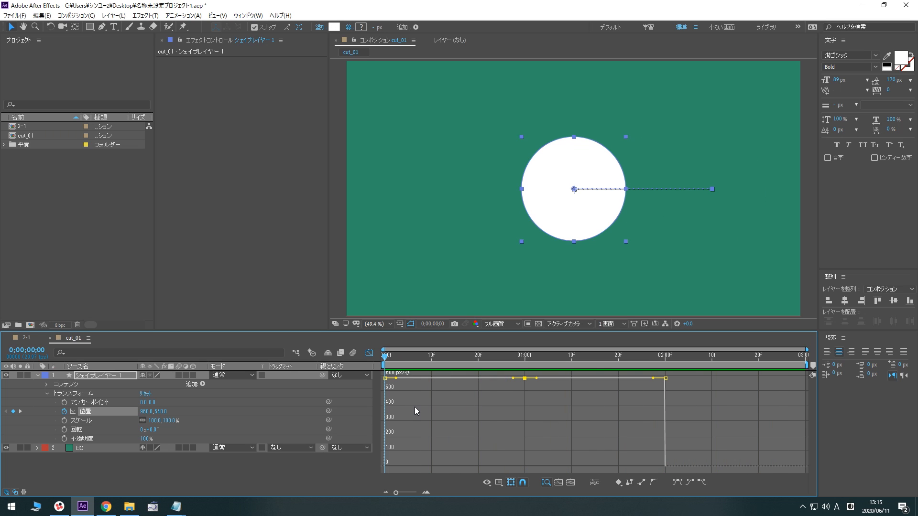
# Step: Try Easy Ease Out on the circle's first position keyframe, and preview the motion
pyautogui.click(385, 379)
pyautogui.click(704, 484)
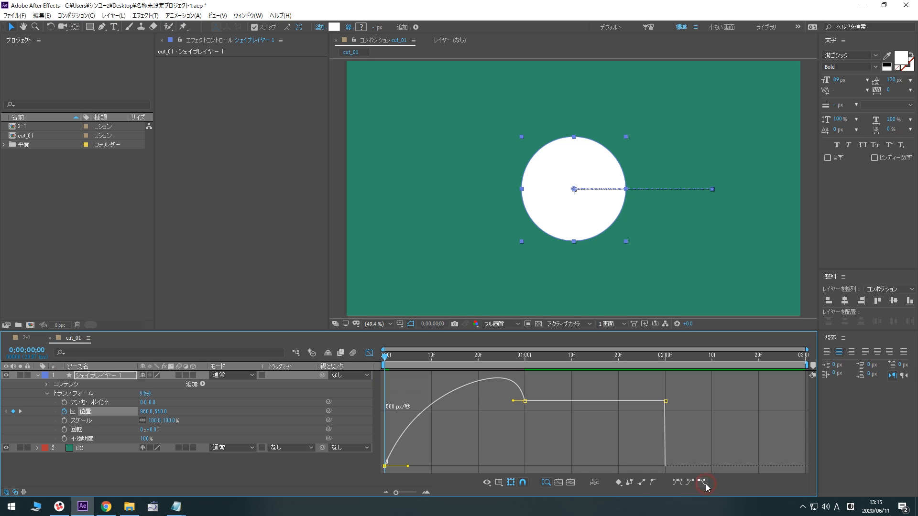
pyautogui.press('space')
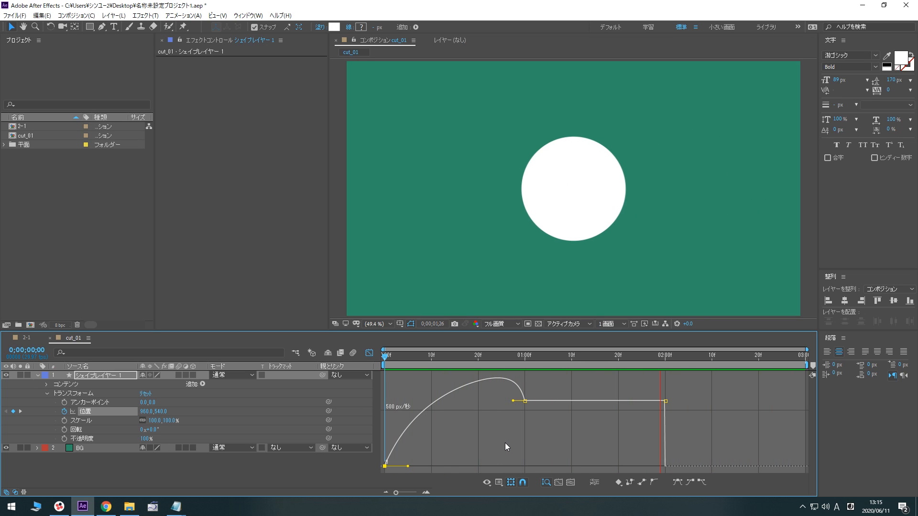
pyautogui.press('space')
# Step: Try Easy Ease In on the circle's last position keyframe at 0;00;02;00, and preview the motion
pyautogui.click(662, 357)
pyautogui.moveTo(662, 357); pyautogui.dragTo(665, 357)
pyautogui.moveTo(667, 380)
pyautogui.click(666, 379)
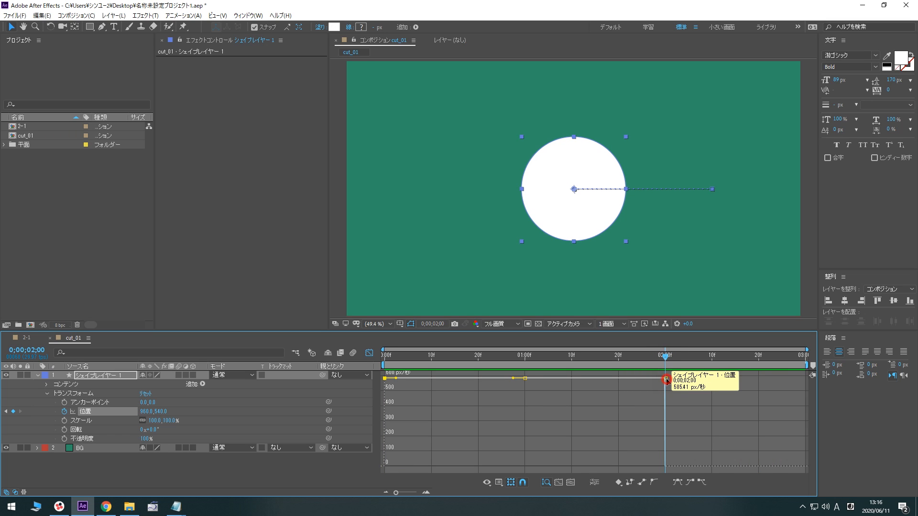
pyautogui.click(691, 483)
pyautogui.press('Home')
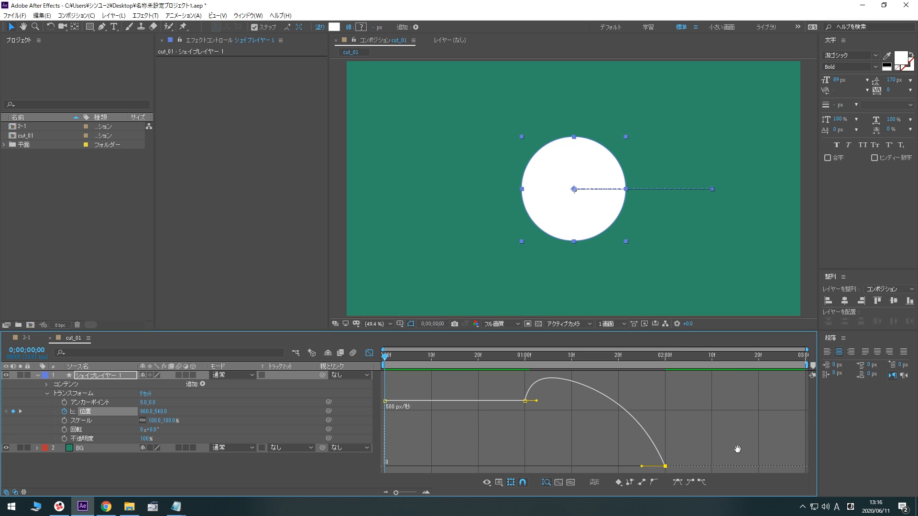
pyautogui.press('space')
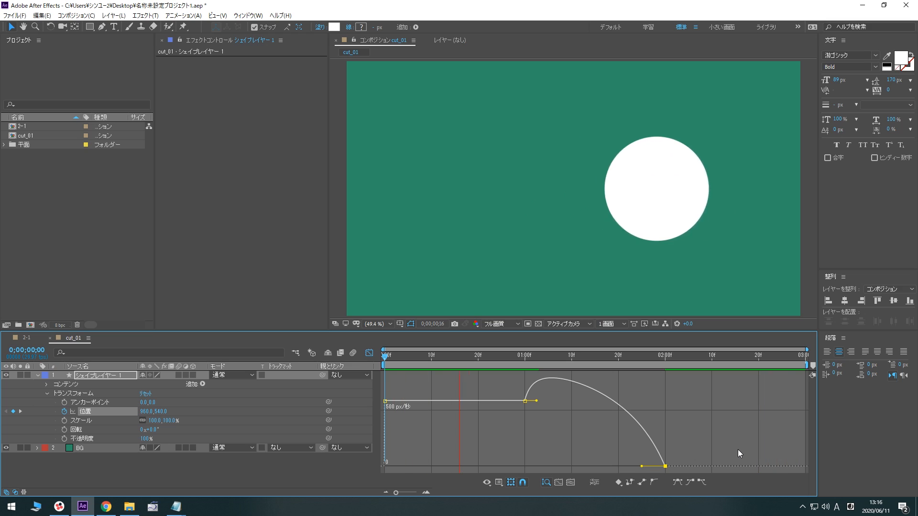
pyautogui.press('space')
# Step: Apply Easy Ease to the circle's middle position keyframe at 0;00;01;00, and preview the motion
pyautogui.click(525, 360)
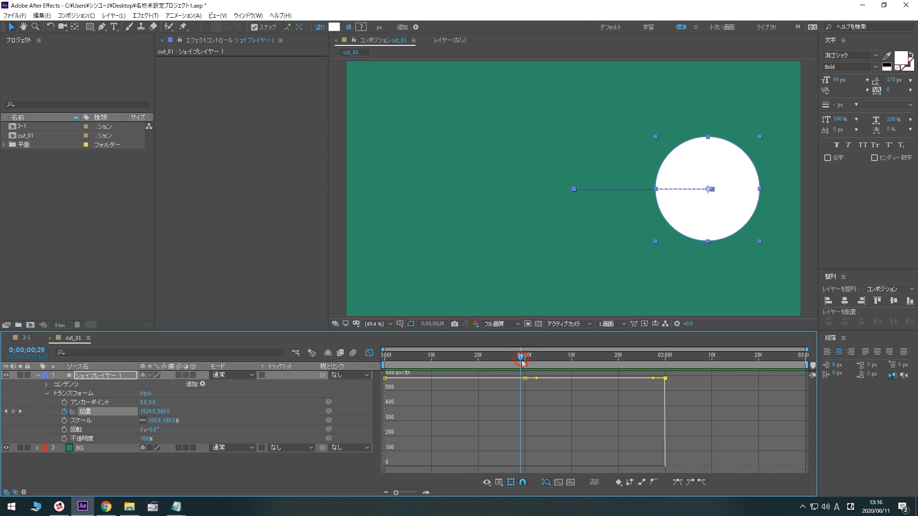
pyautogui.moveTo(526, 380)
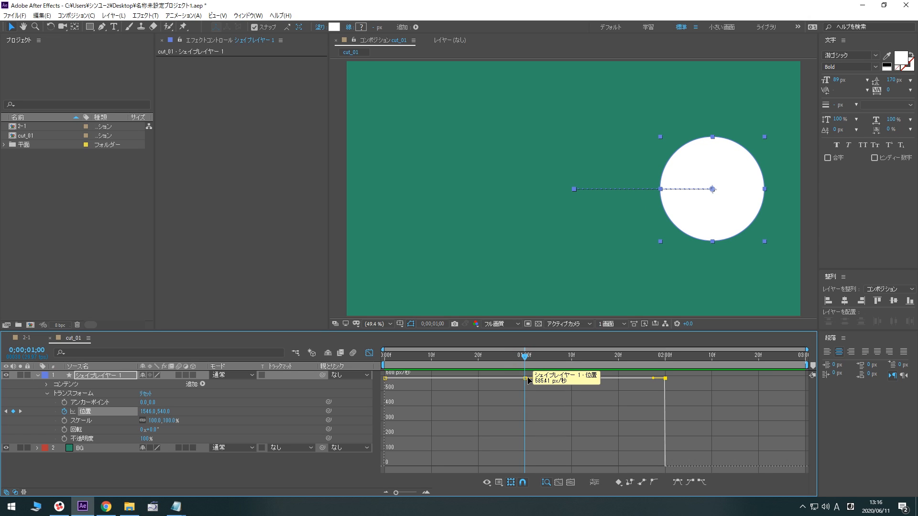
pyautogui.click(525, 378)
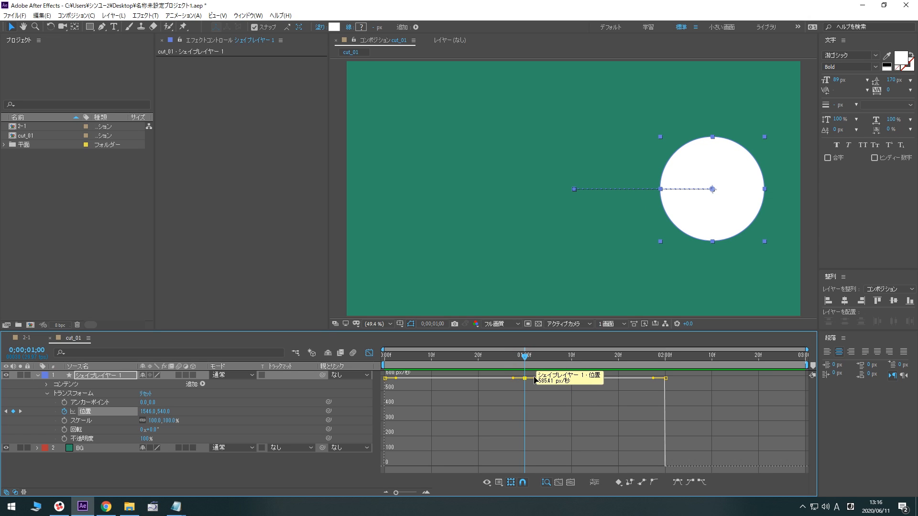
pyautogui.click(679, 485)
pyautogui.press('space')
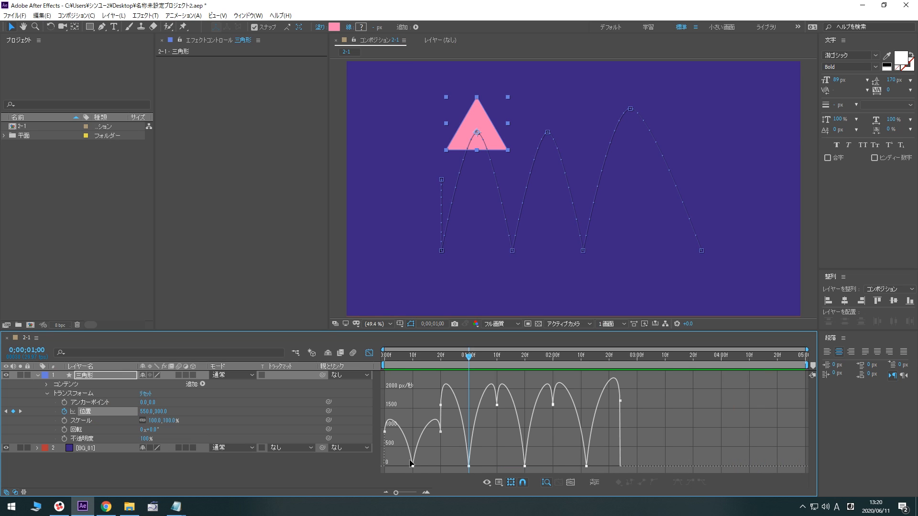
# Step: Examine the Keyframe Velocity (キーフレーム速度) settings of the triangle's position keyframe at 0;00;01;00
pyautogui.doubleClick(470, 466)
pyautogui.moveTo(464, 467)
pyautogui.mouseDown()
pyautogui.moveTo(464, 407)
pyautogui.moveTo(456, 465)
pyautogui.moveTo(479, 470)
pyautogui.mouseUp()
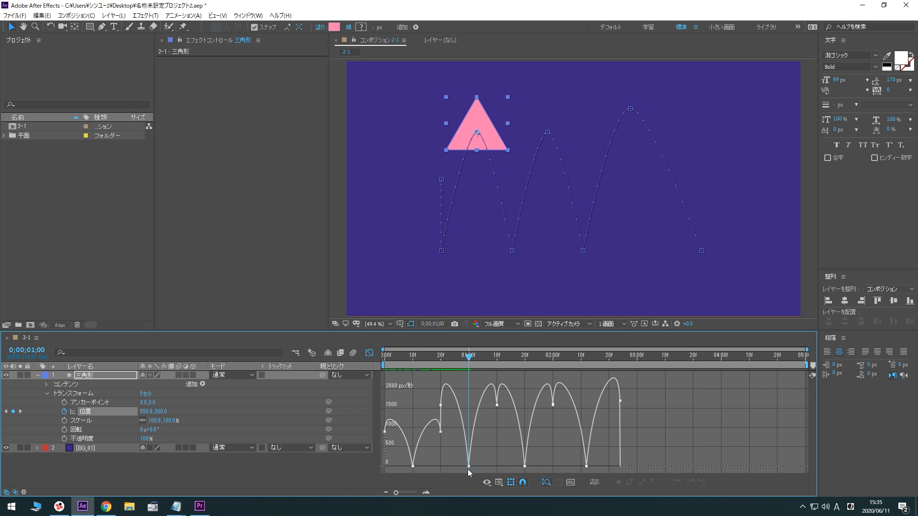
pyautogui.doubleClick(468, 467)
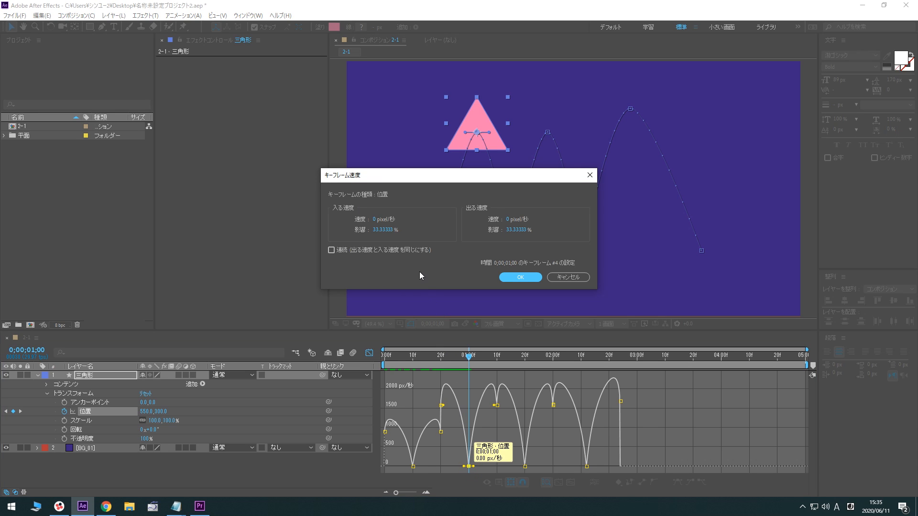
pyautogui.click(514, 277)
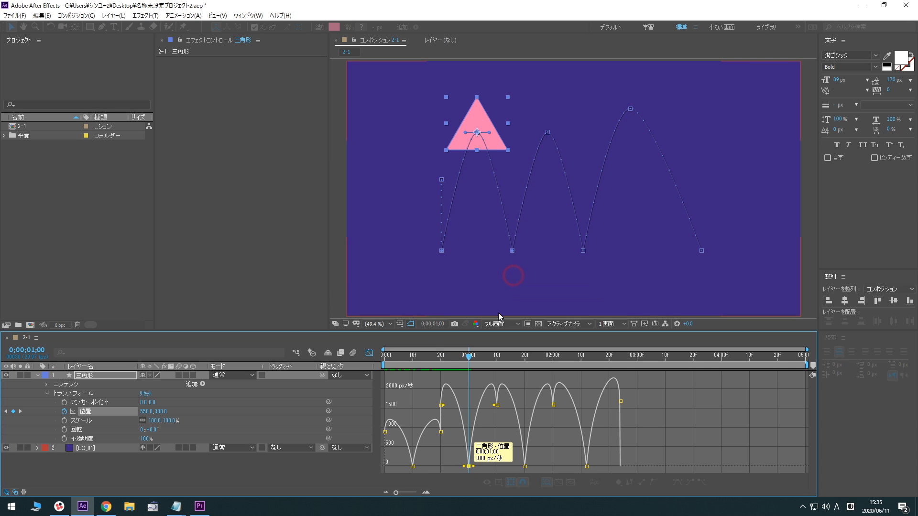
pyautogui.rightClick(471, 467)
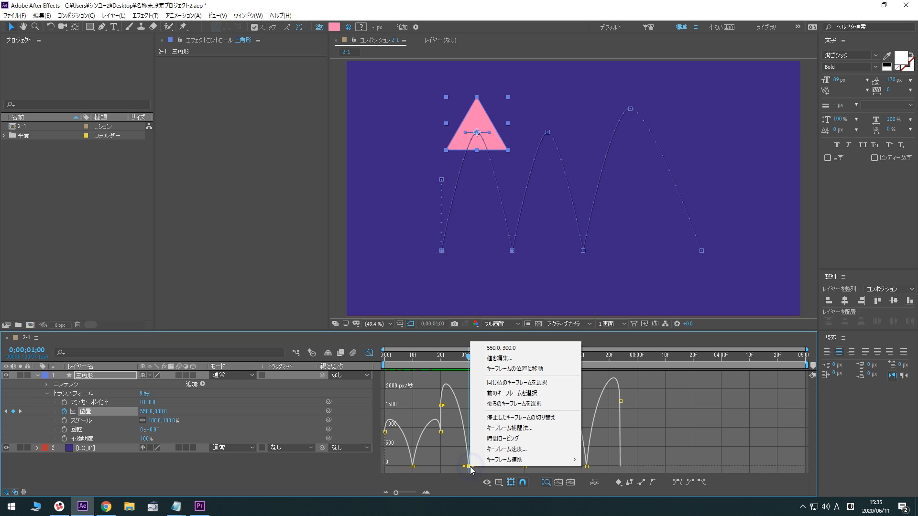
pyautogui.click(521, 451)
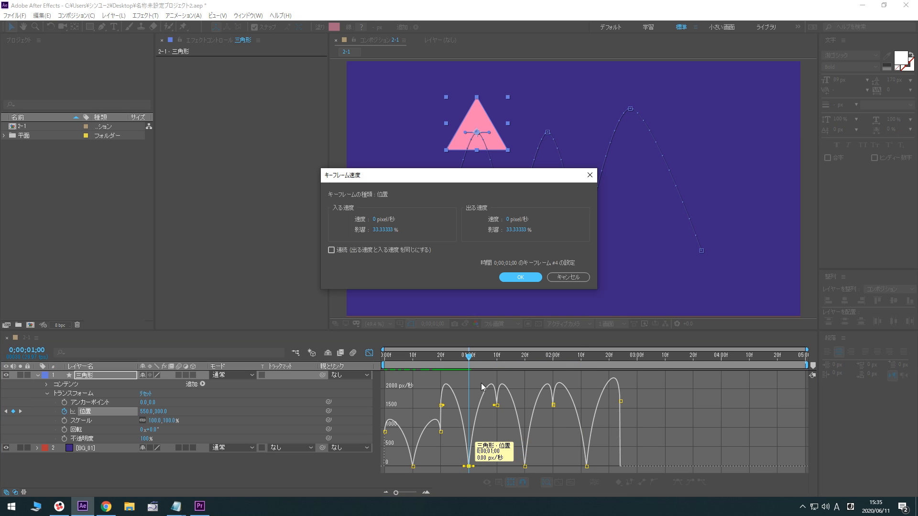
pyautogui.click(513, 278)
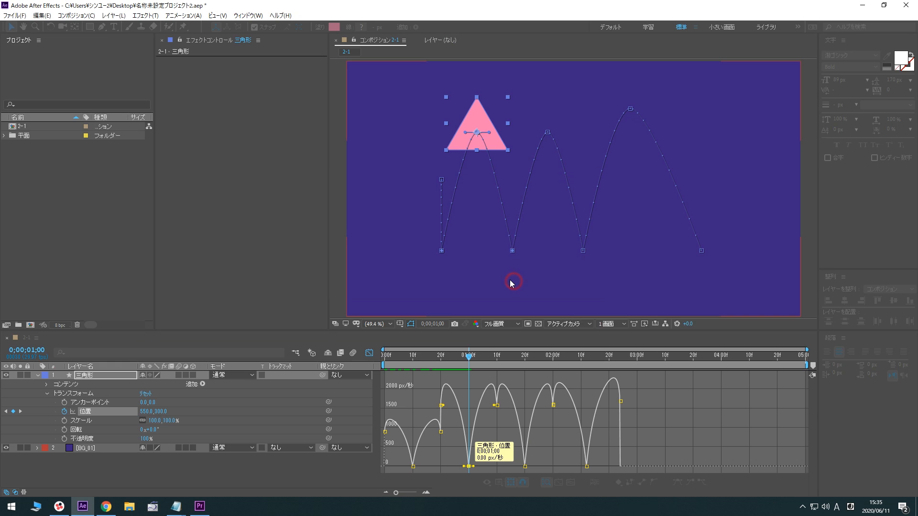
# Step: Set the incoming and outgoing influence (影響) of the triangle's position keyframe at 0;00;01;00 to 60%, and preview the motion
pyautogui.hotkey('ctrl', 'shift', 'k')
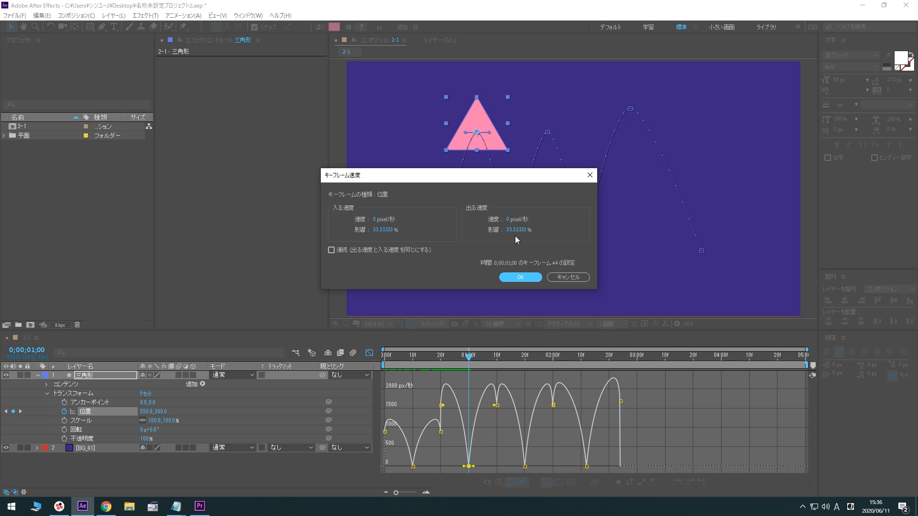
pyautogui.click(384, 230)
pyautogui.write('60')
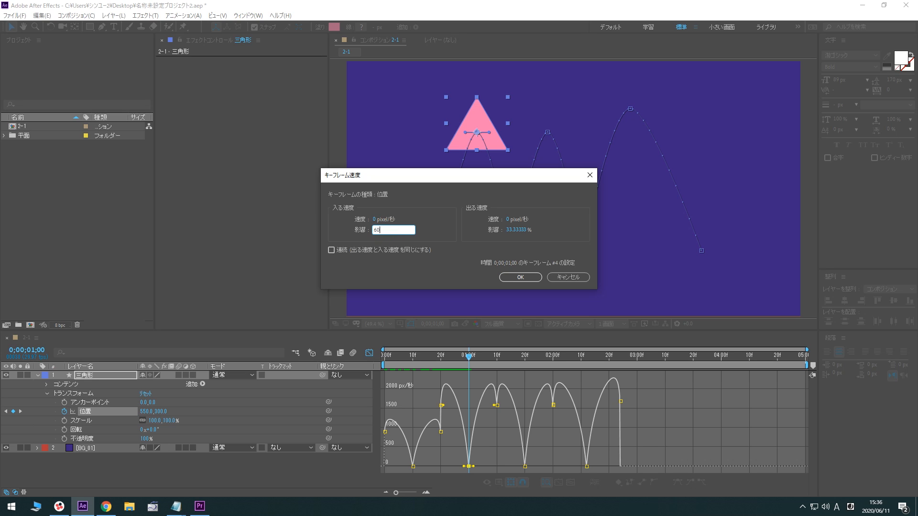
pyautogui.click(475, 239)
pyautogui.click(516, 232)
pyautogui.write('60')
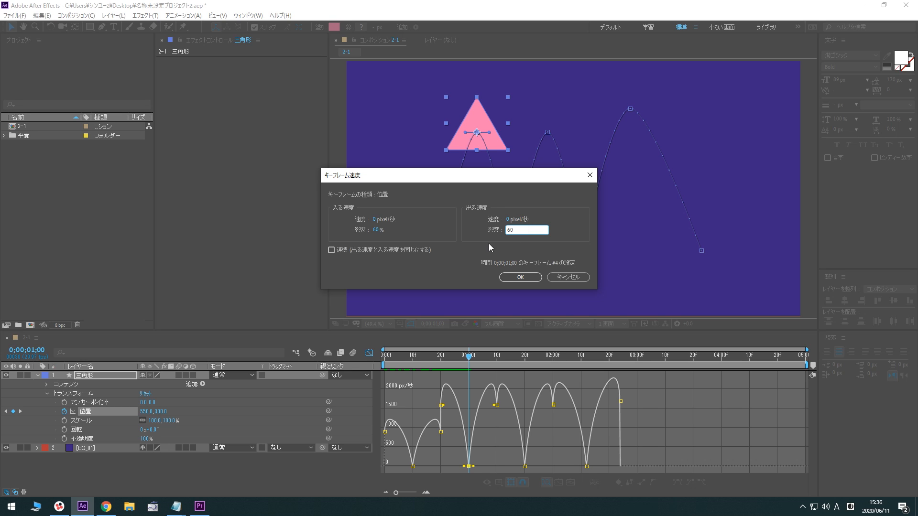
pyautogui.click(523, 278)
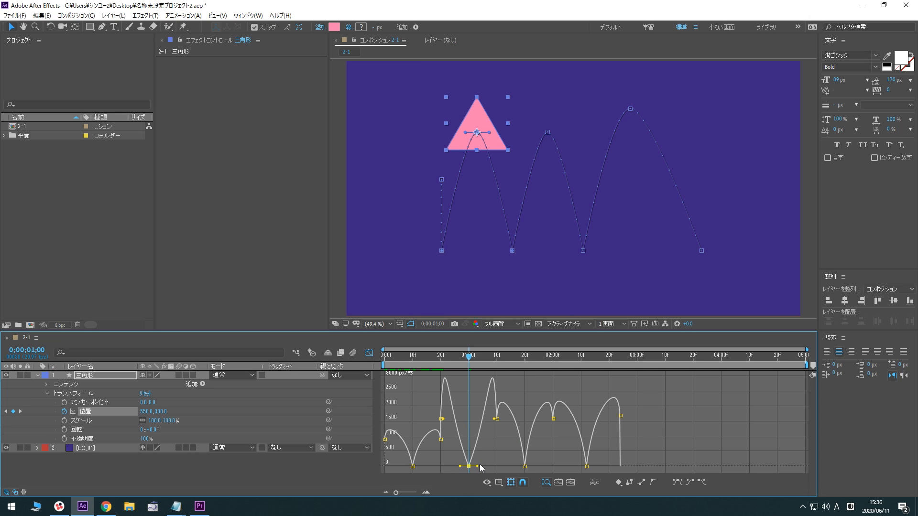
pyautogui.moveTo(479, 433)
pyautogui.press('space')
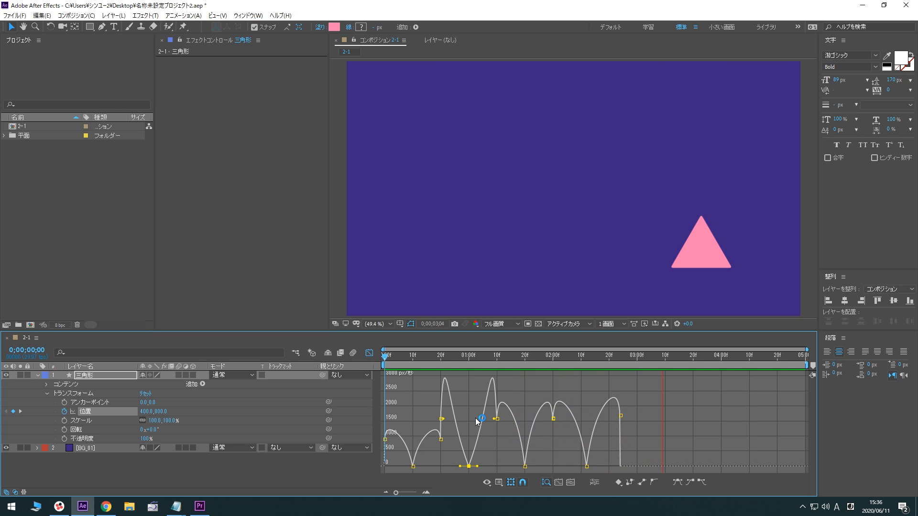
pyautogui.press('space')
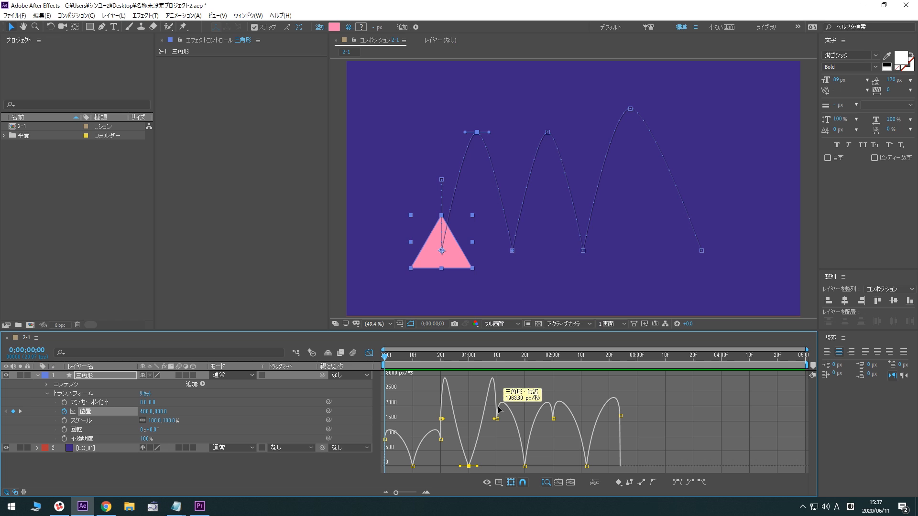
# Step: Set the incoming and outgoing velocity influence of the triangle's position keyframe at 0;00;01;20 to 60%
pyautogui.moveTo(519, 362); pyautogui.dragTo(525, 362)
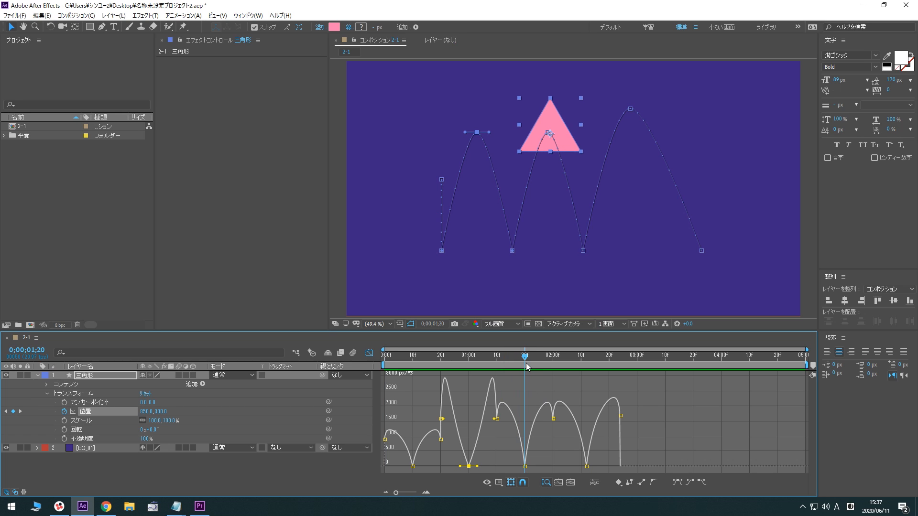
pyautogui.doubleClick(525, 466)
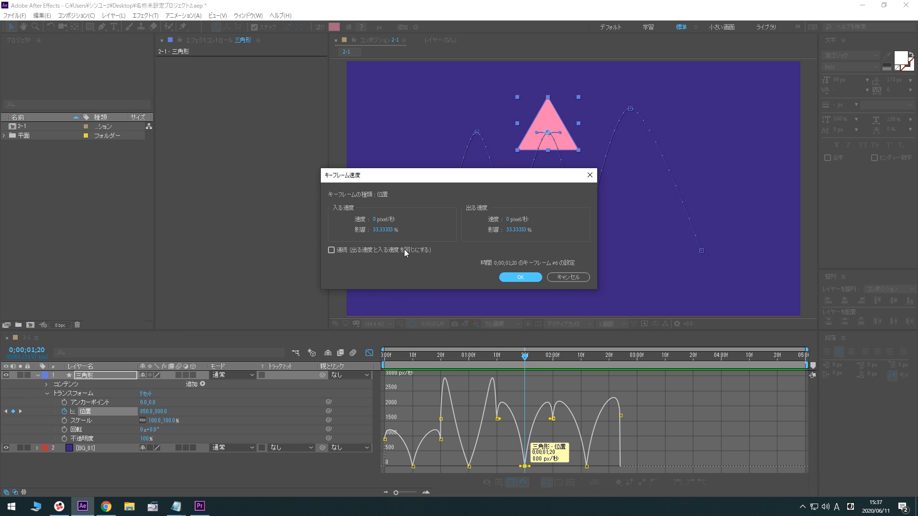
pyautogui.click(387, 230)
pyautogui.write('60')
pyautogui.click(544, 229)
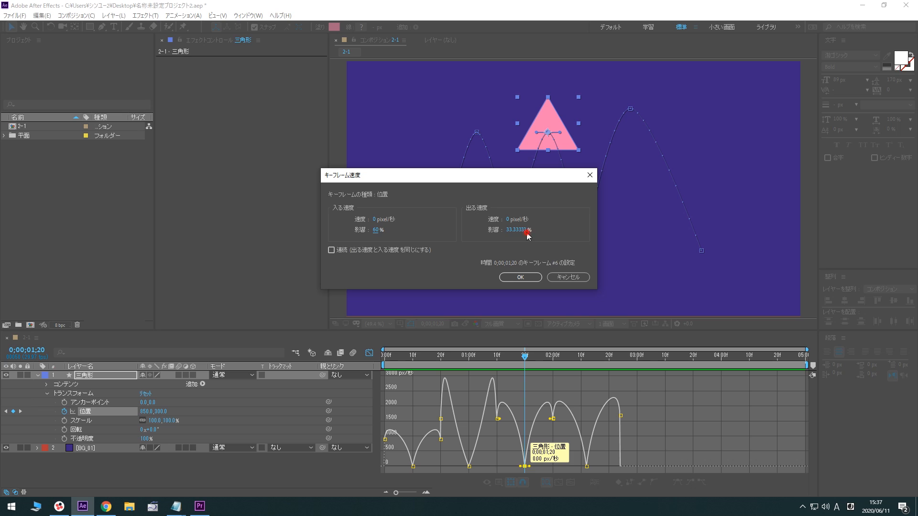
pyautogui.click(526, 231)
pyautogui.write('60')
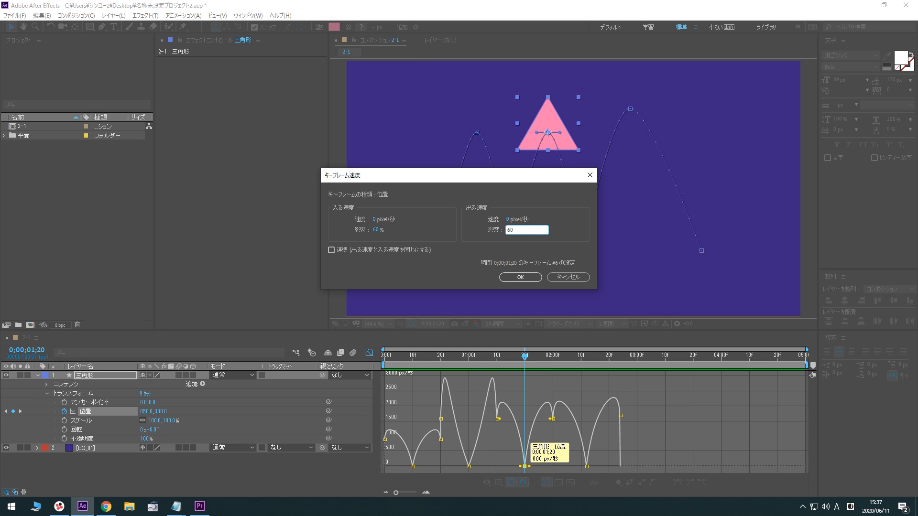
pyautogui.click(520, 277)
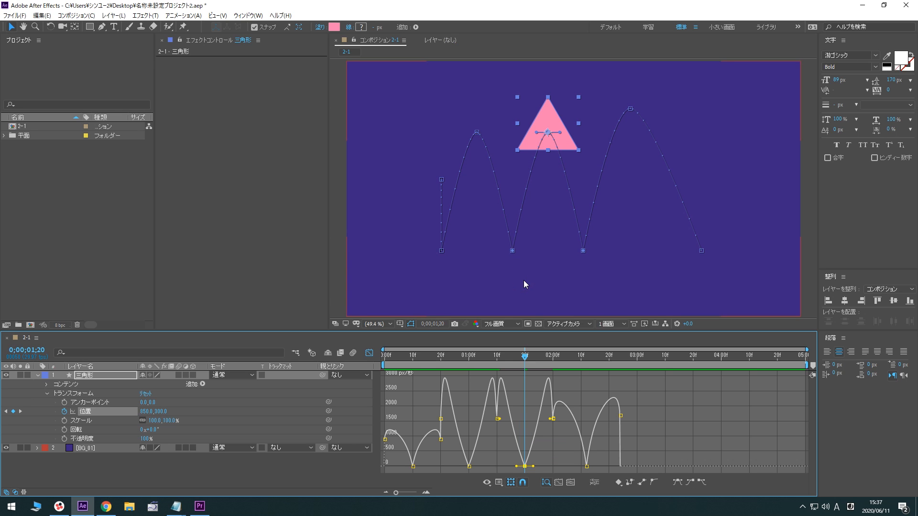
# Step: Set the incoming and outgoing velocity influence of the triangle's position keyframe at 0;00;02;12 to 60%, and preview the motion
pyautogui.moveTo(584, 460)
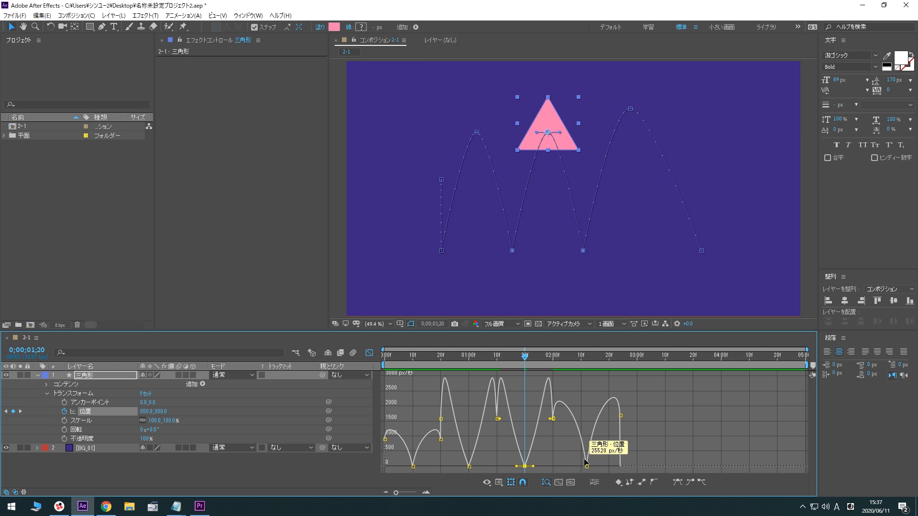
pyautogui.moveTo(577, 362); pyautogui.dragTo(587, 365)
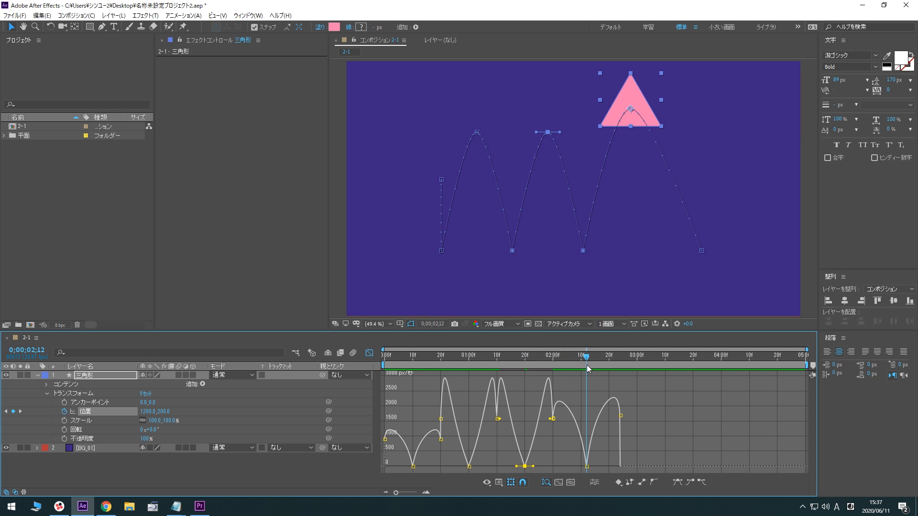
pyautogui.doubleClick(585, 464)
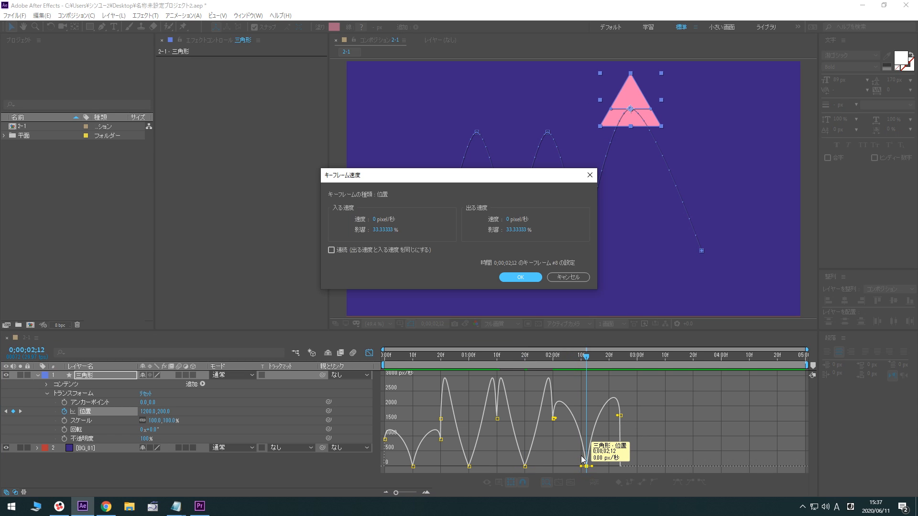
pyautogui.click(380, 231)
pyautogui.write('60')
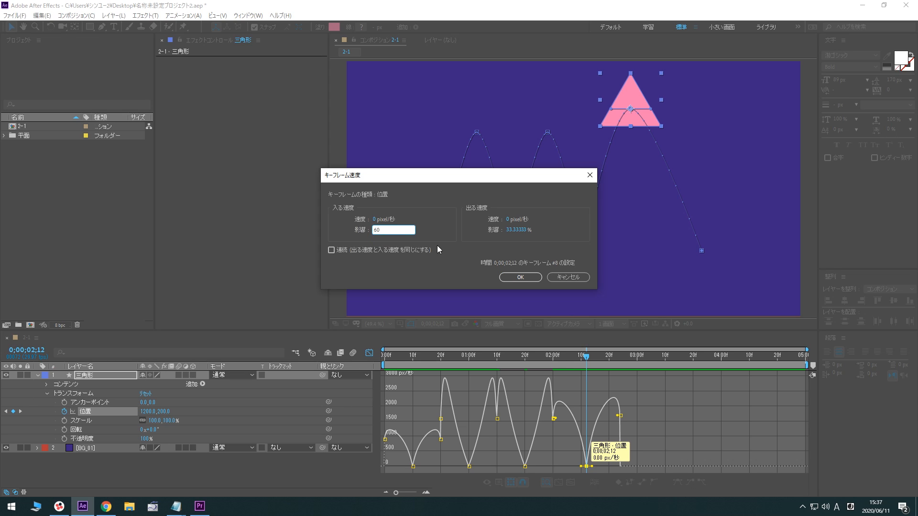
pyautogui.click(483, 229)
pyautogui.click(515, 232)
pyautogui.write('6')
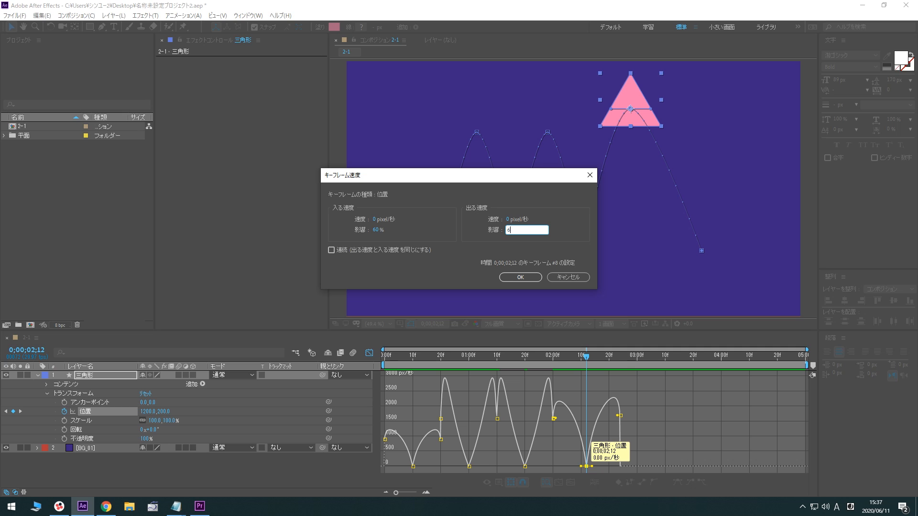
pyautogui.write('0')
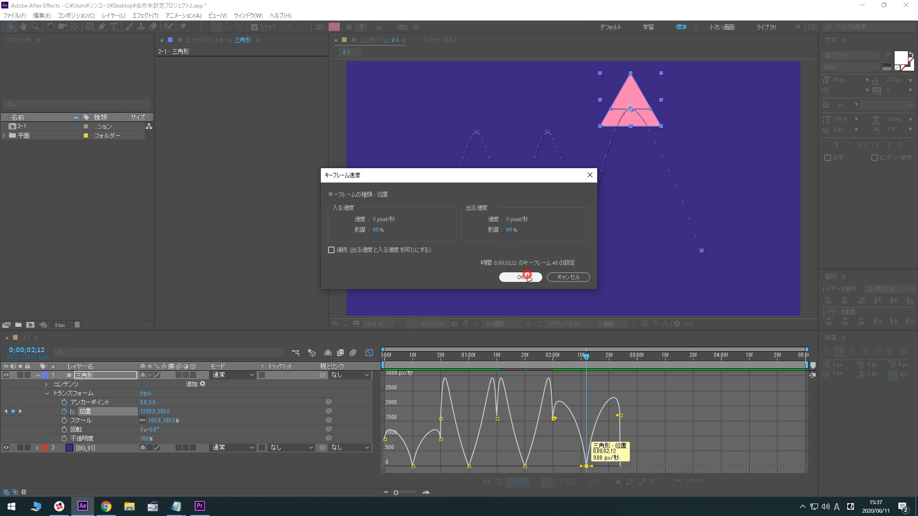
pyautogui.click(521, 278)
pyautogui.press('space')
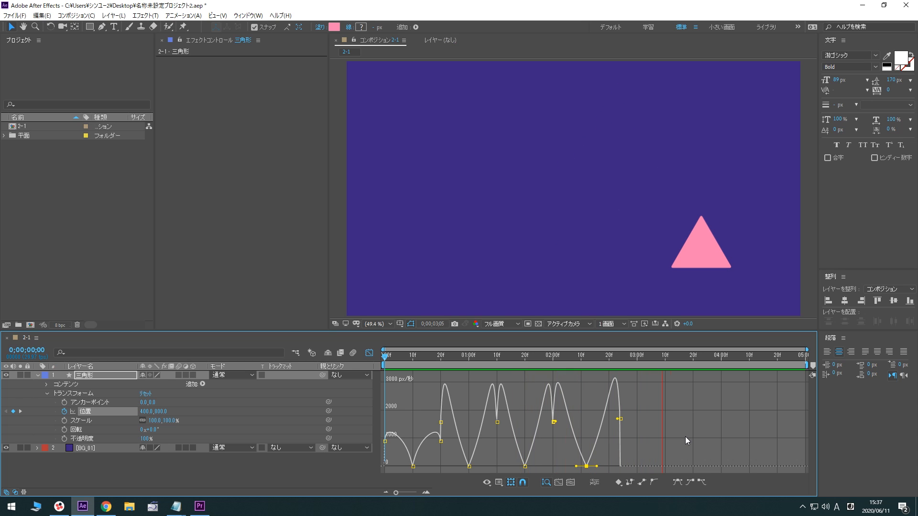
pyautogui.press('space')
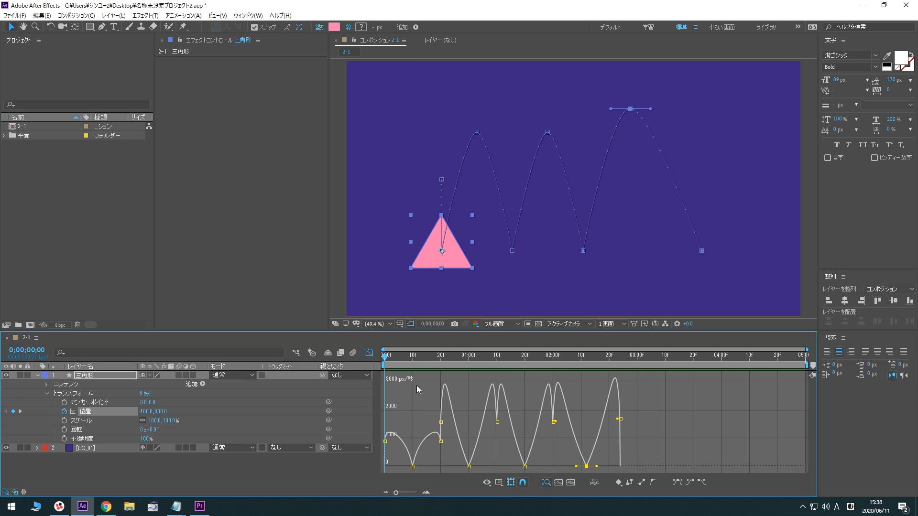
# Step: Close the Graph Editor and add a first rotation (回転) keyframe for the triangle at 0;00;00;20
pyautogui.click(369, 353)
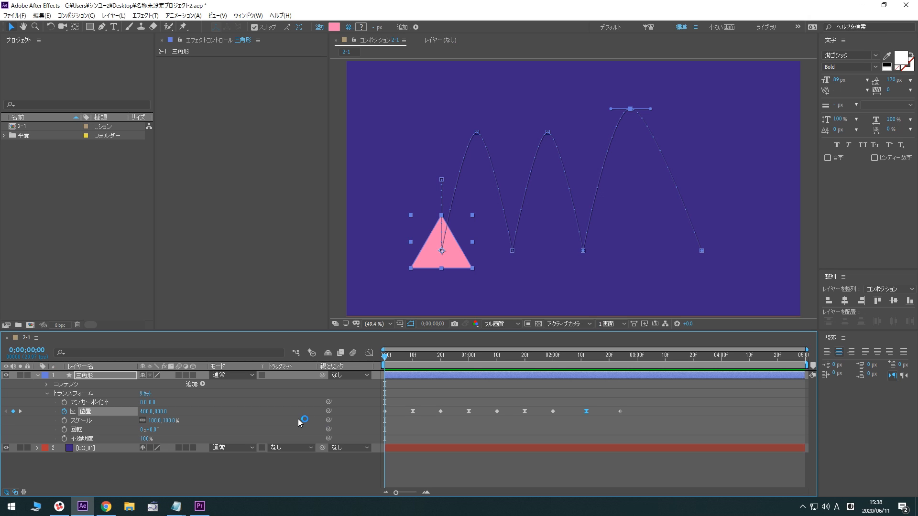
pyautogui.moveTo(438, 363); pyautogui.dragTo(441, 360)
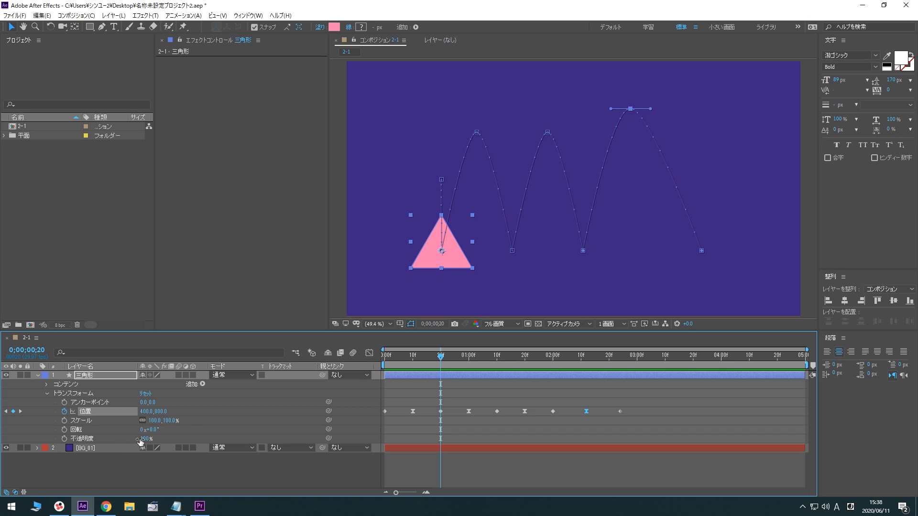
pyautogui.click(65, 429)
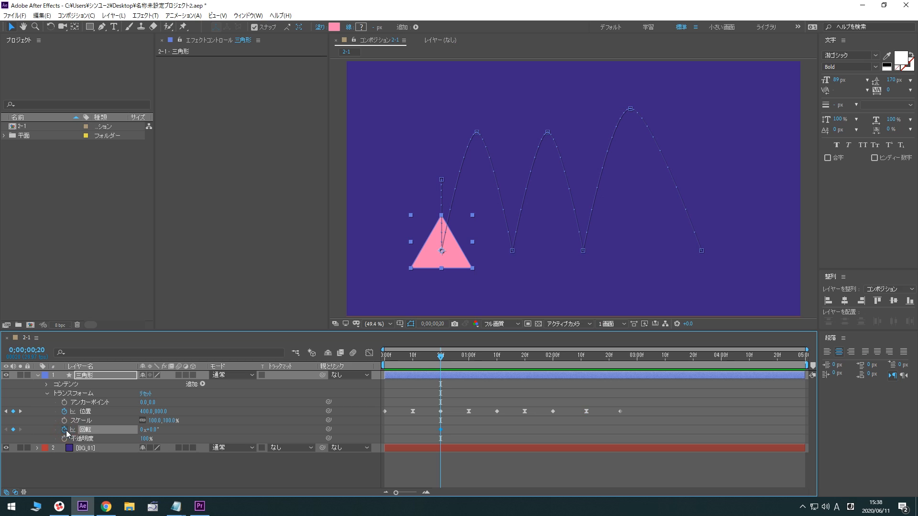
# Step: Set the triangle's rotation to 120° at 0;00;01;10
pyautogui.click(496, 358)
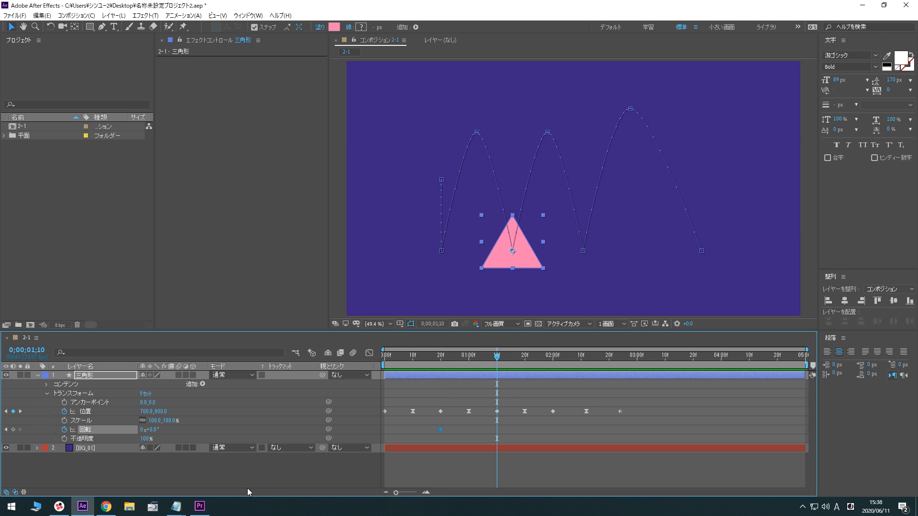
pyautogui.moveTo(152, 430); pyautogui.dragTo(214, 435)
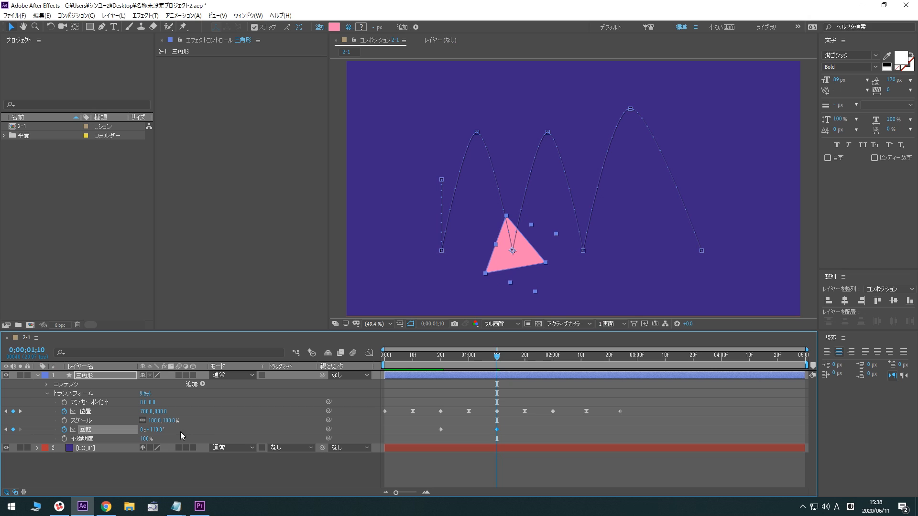
pyautogui.click(159, 433)
pyautogui.write('120')
pyautogui.press('Return')
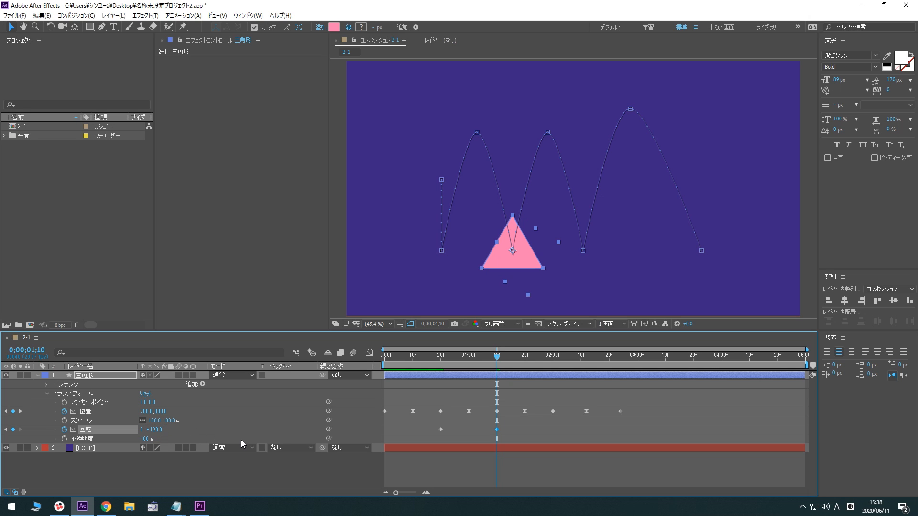
# Step: Set the triangle's rotation (回転) to 240° at 0;00;02;00 and preview the motion
pyautogui.press('space')
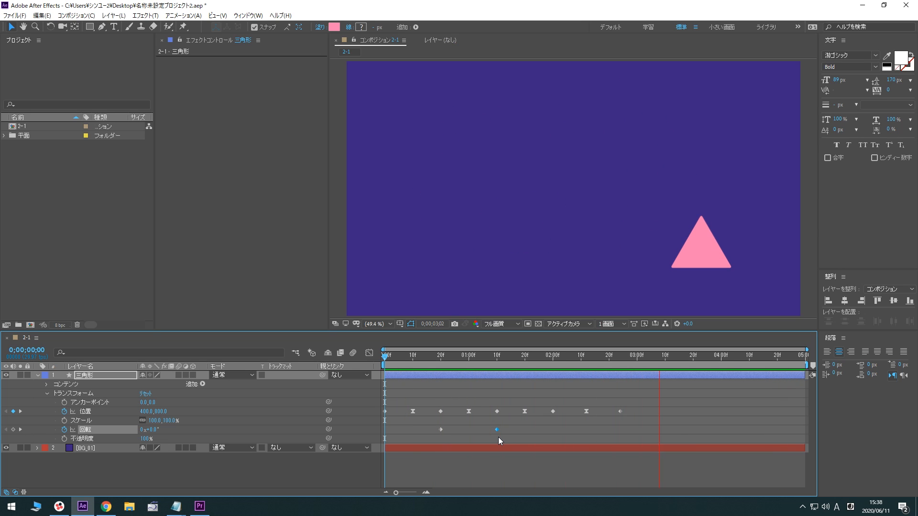
pyautogui.press('space')
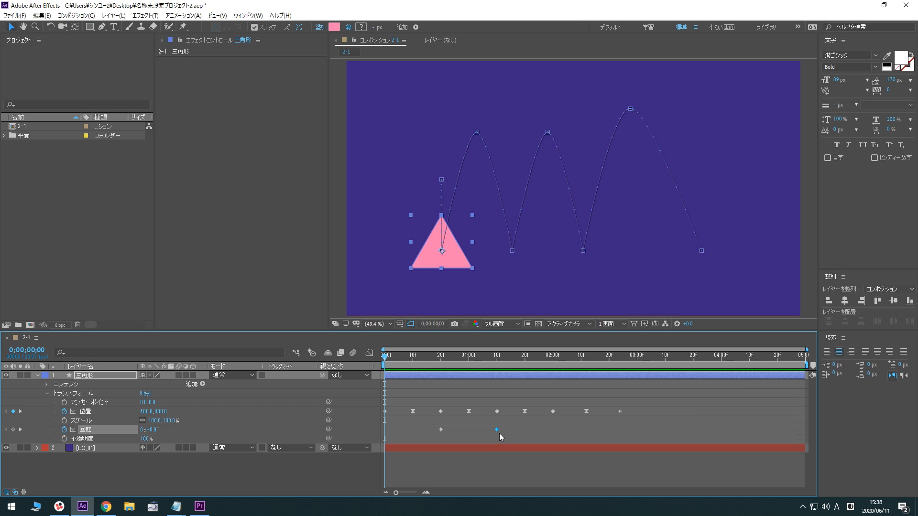
pyautogui.click(551, 362)
pyautogui.moveTo(152, 430); pyautogui.dragTo(223, 433)
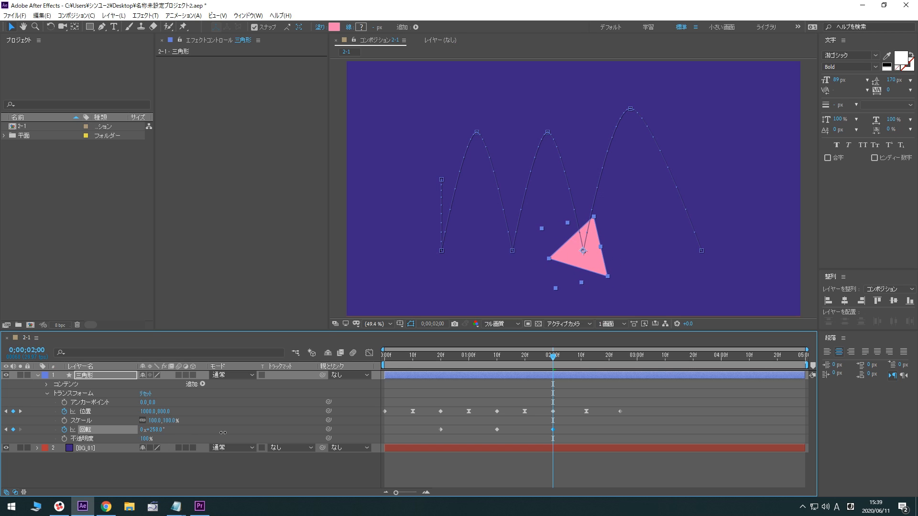
pyautogui.click(154, 430)
pyautogui.write('24')
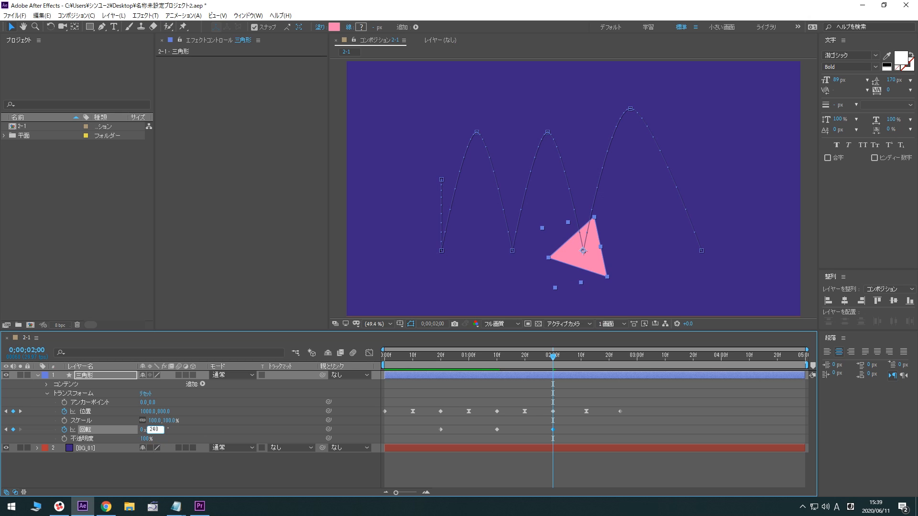
pyautogui.write('0x+')
pyautogui.press('Return')
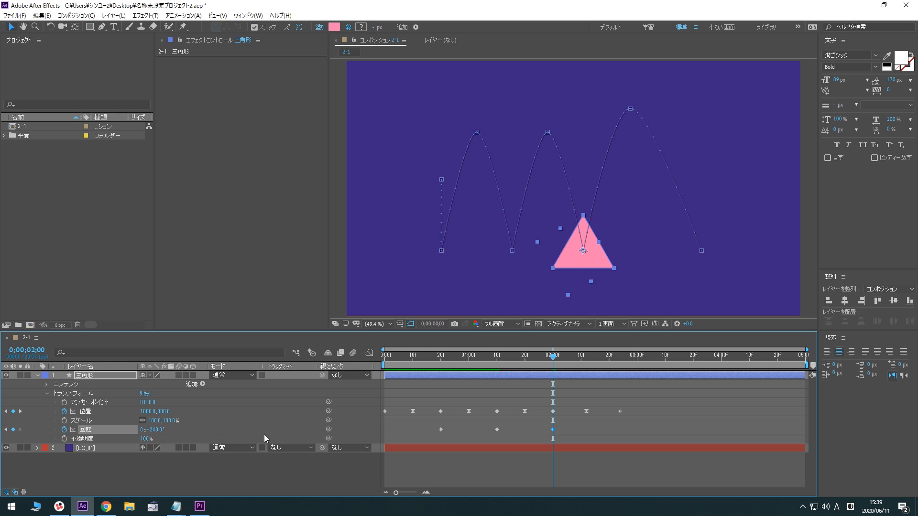
pyautogui.press('space')
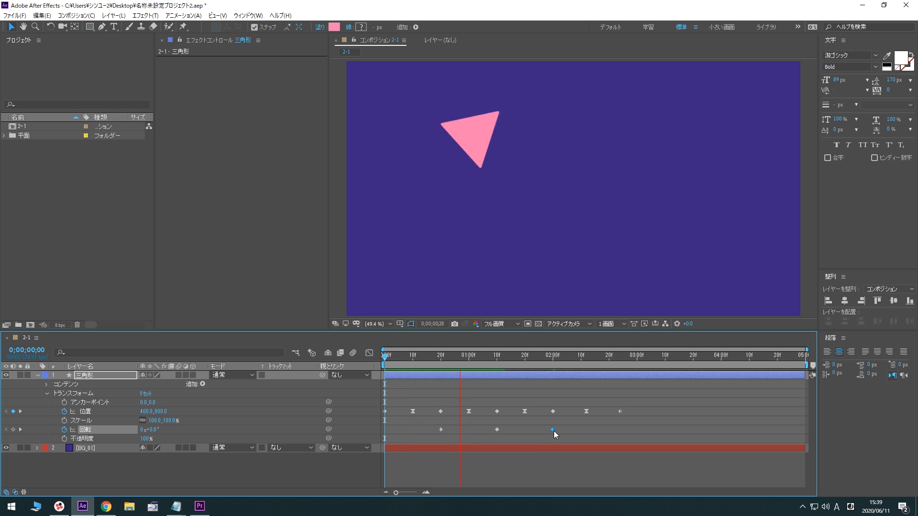
pyautogui.moveTo(553, 431)
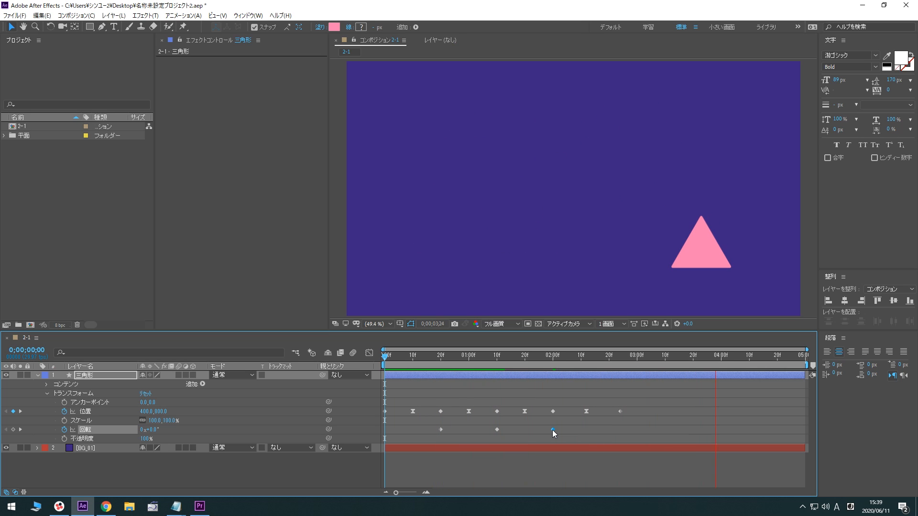
# Step: Set the triangle's rotation to 1x+240° at the final landing, 0;00;02;24, and preview the animation
pyautogui.moveTo(598, 365); pyautogui.dragTo(618, 365)
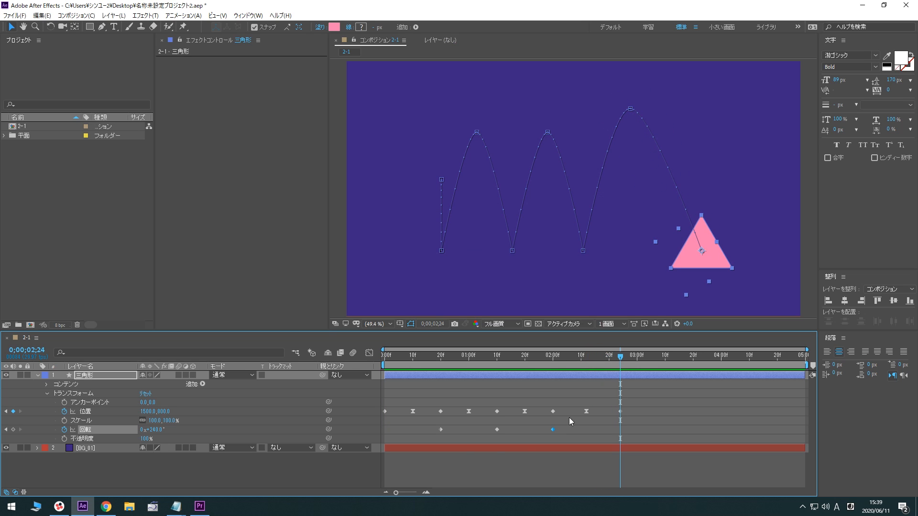
pyautogui.moveTo(153, 429); pyautogui.dragTo(344, 428)
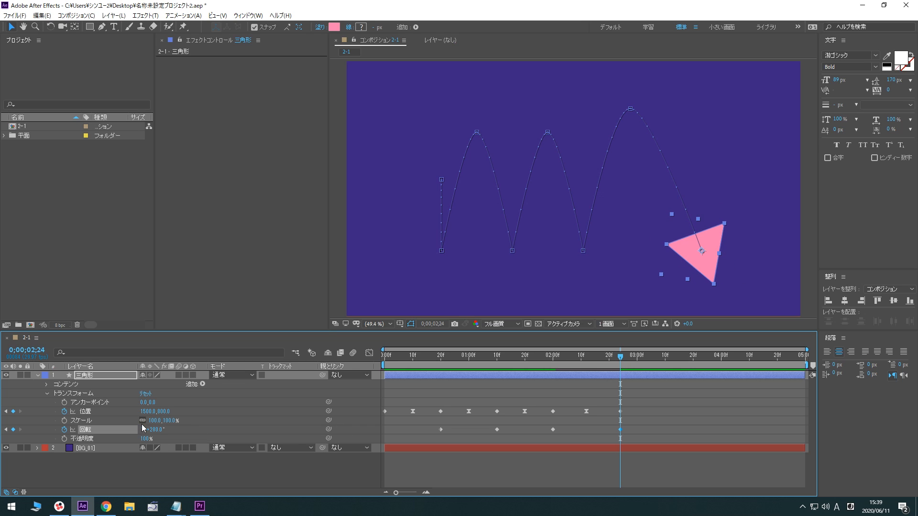
pyautogui.click(154, 429)
pyautogui.write('240')
pyautogui.press('Return')
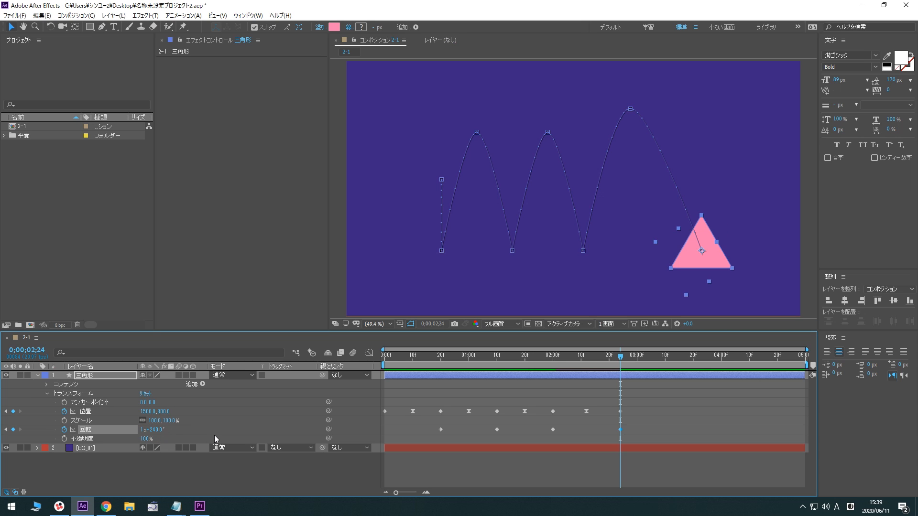
pyautogui.press('space')
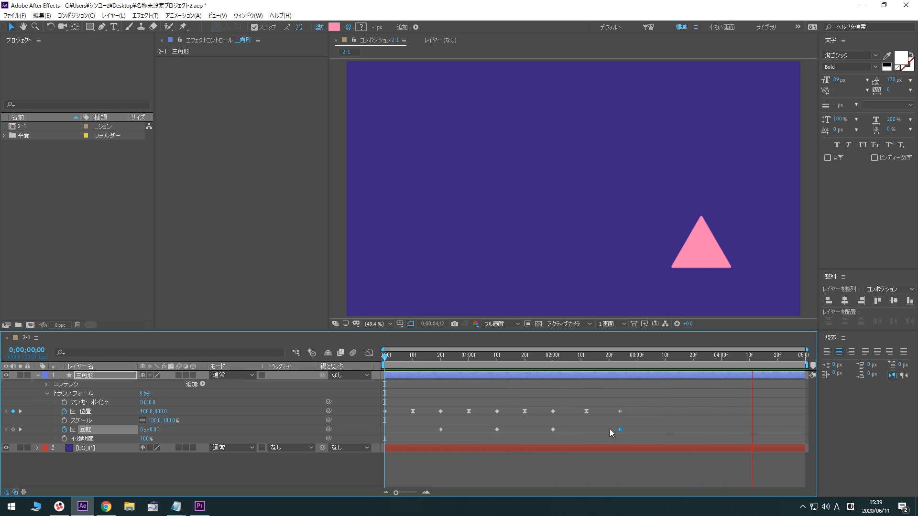
pyautogui.press('space')
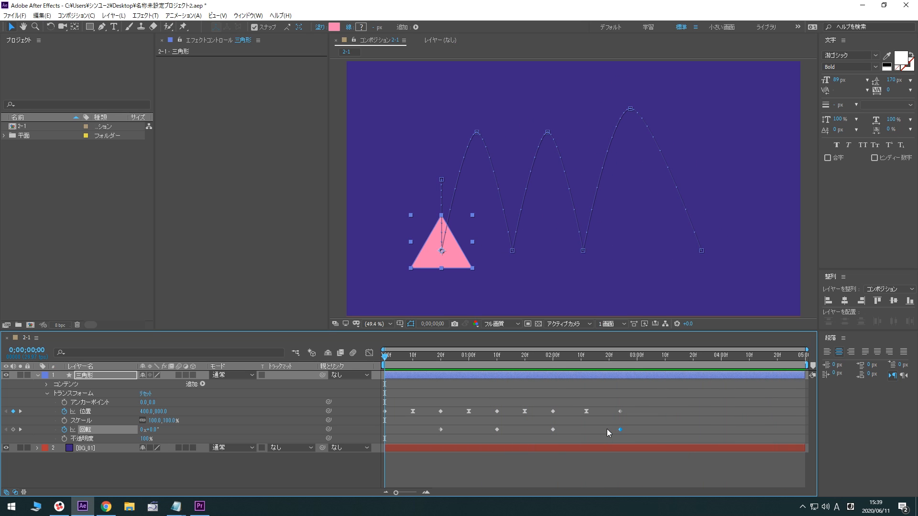
# Step: Apply Easy Ease (イージーイーズ) to all of the triangle's rotation keyframes
pyautogui.click(105, 431)
pyautogui.rightClick(498, 430)
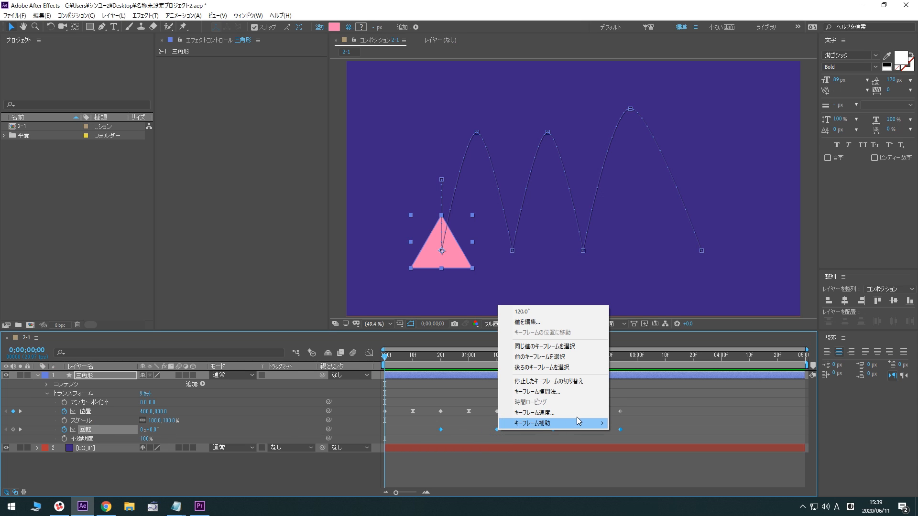
pyautogui.moveTo(584, 425)
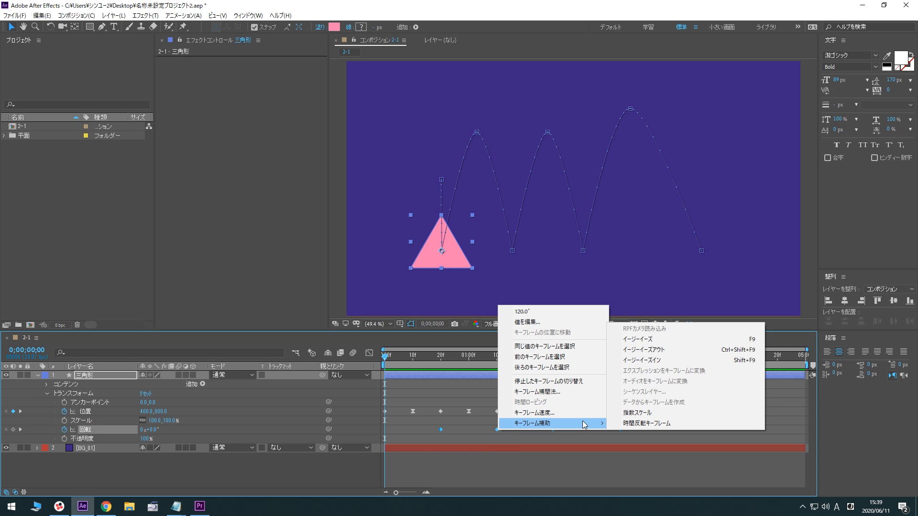
pyautogui.click(660, 340)
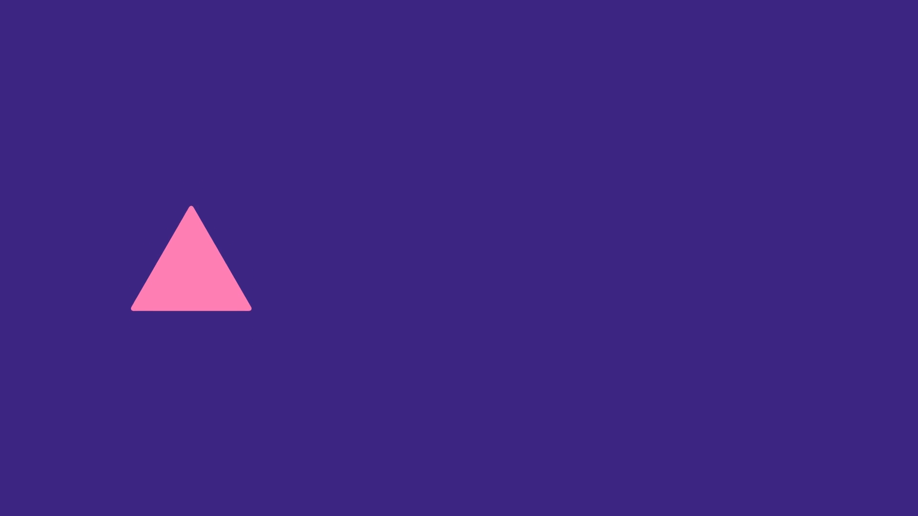